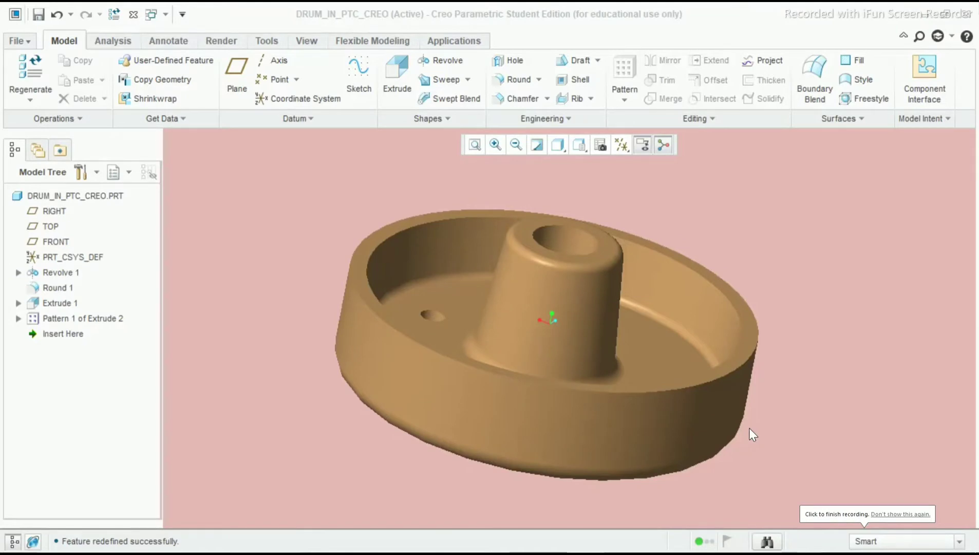
middle_click_drag(799, 388, 785, 374)
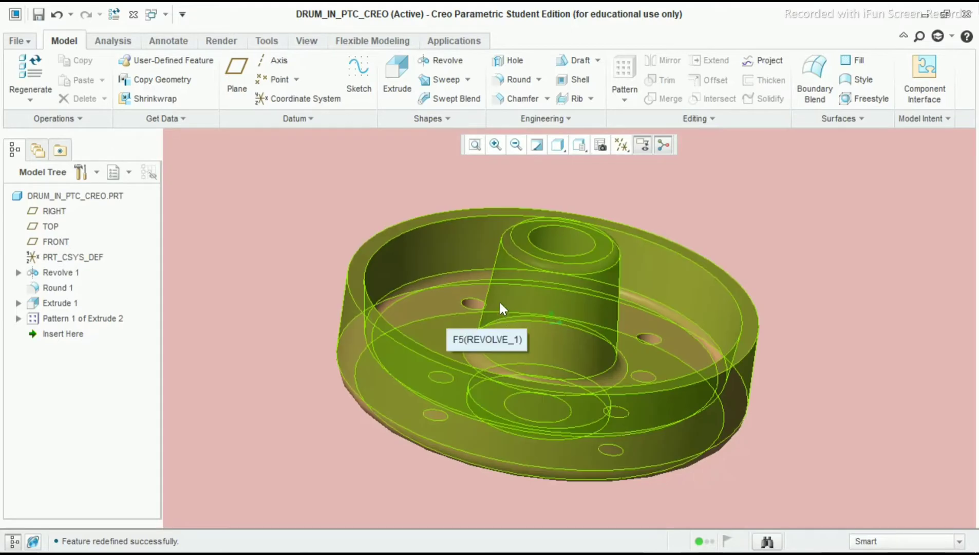
middle_click_drag(499, 302, 478, 283)
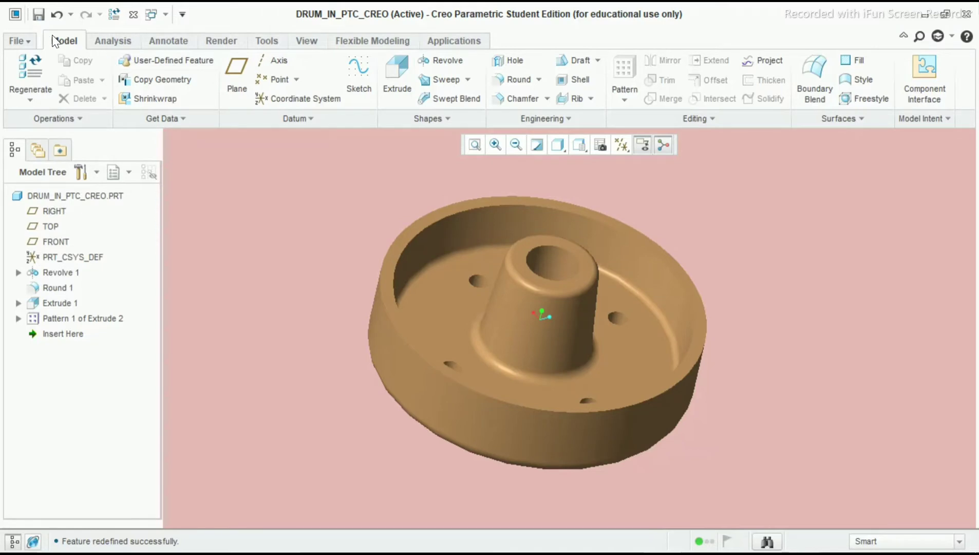
Create a new solid part, prt0001, from the mmns_part_solid template instead of the default one, and maximize its window.
left_click(31, 41)
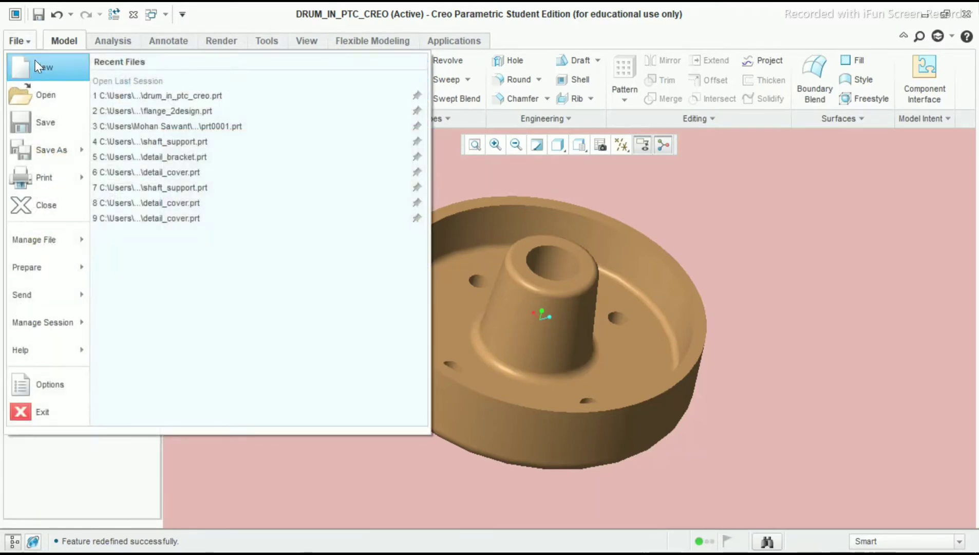
left_click(36, 66)
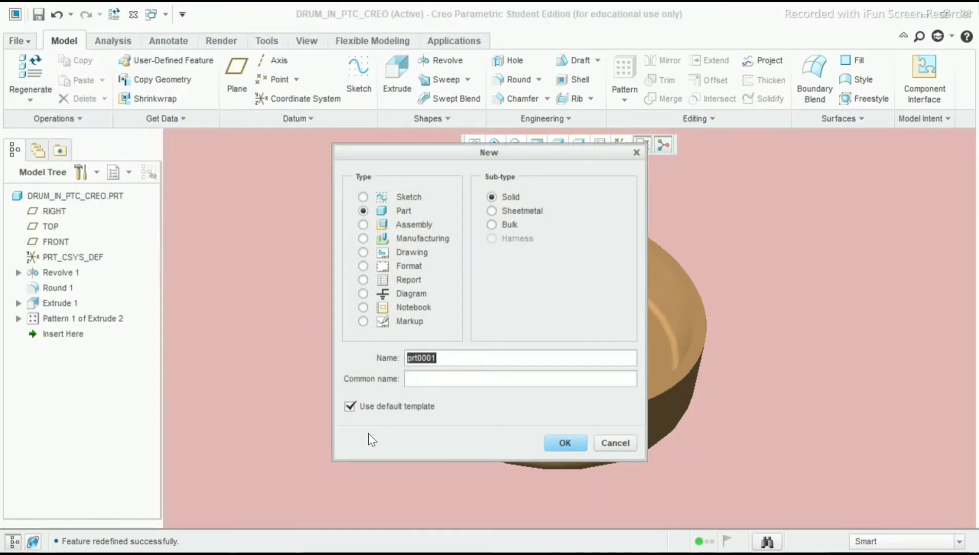
left_click(349, 406)
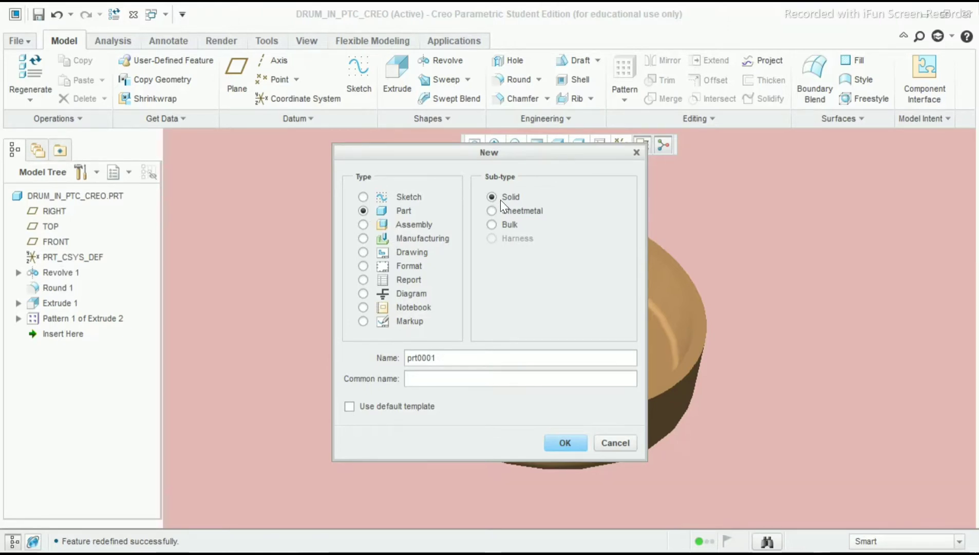
left_click(567, 443)
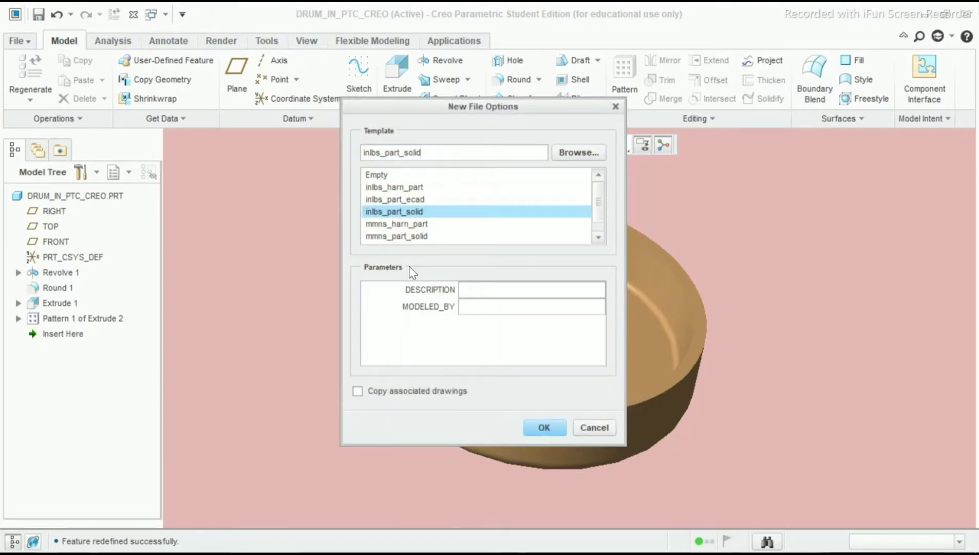
left_click(387, 236)
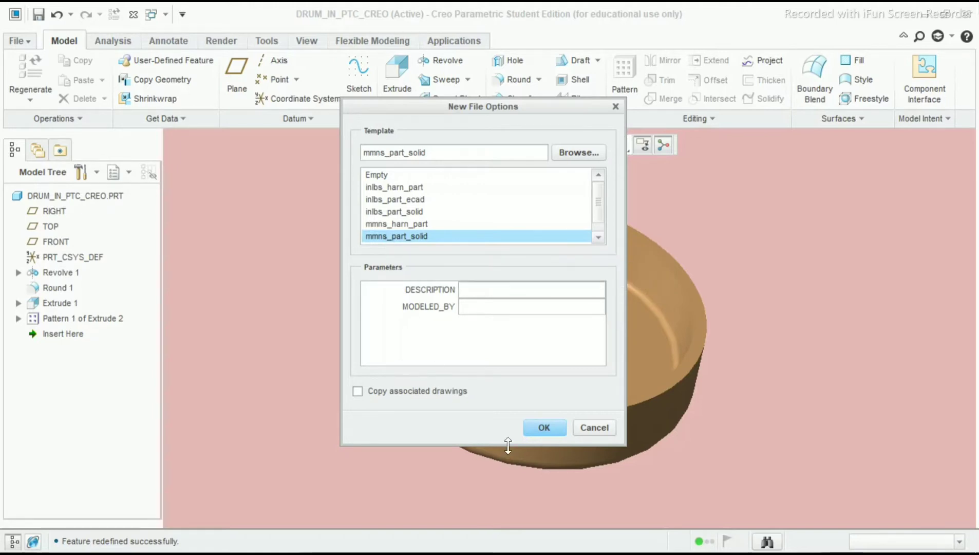
left_click(543, 427)
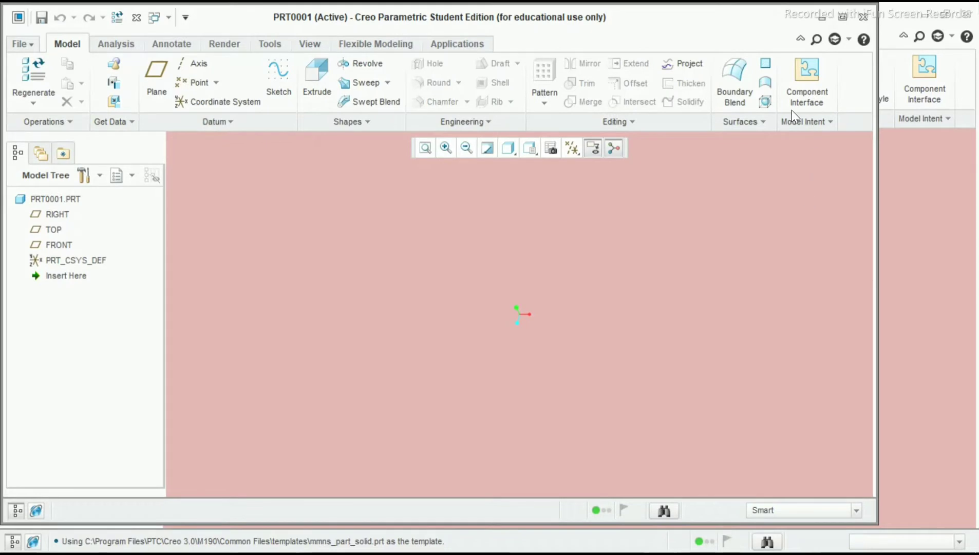
left_click(847, 16)
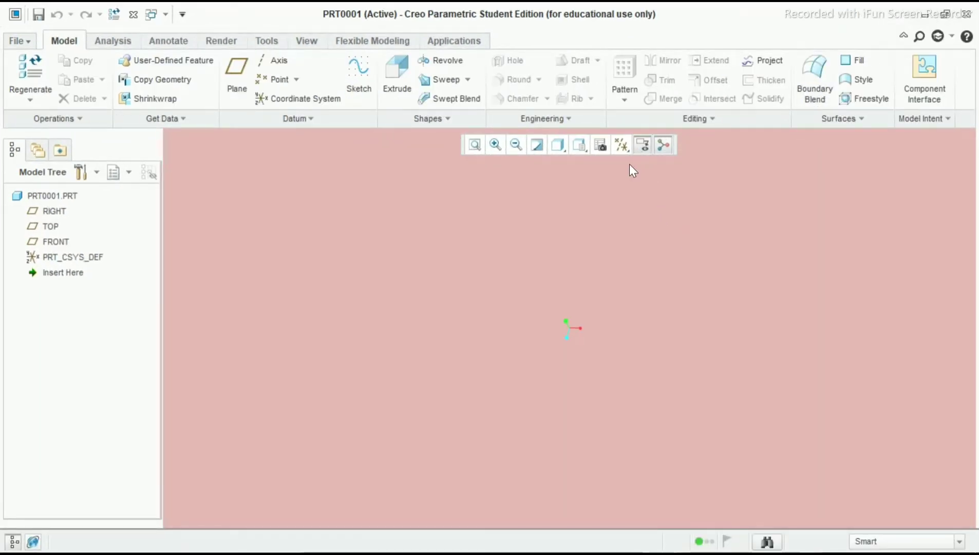
Set the graphics background to the light red theme color in the system color options and apply it.
left_click(182, 15)
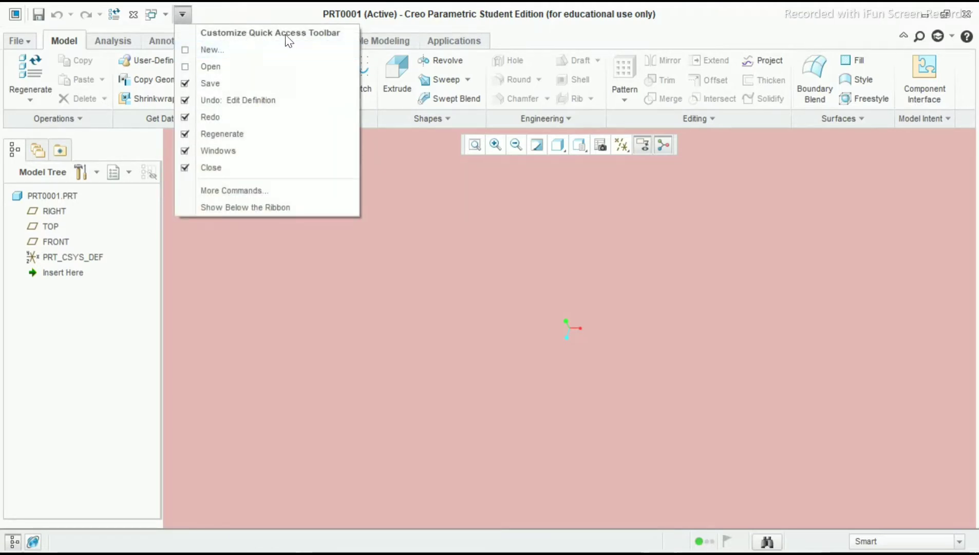
left_click(262, 193)
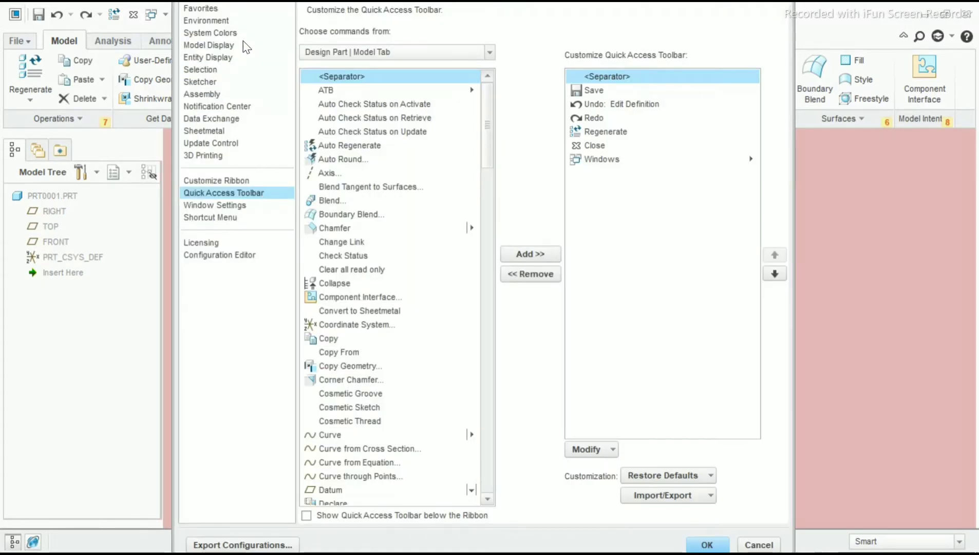
left_click(233, 33)
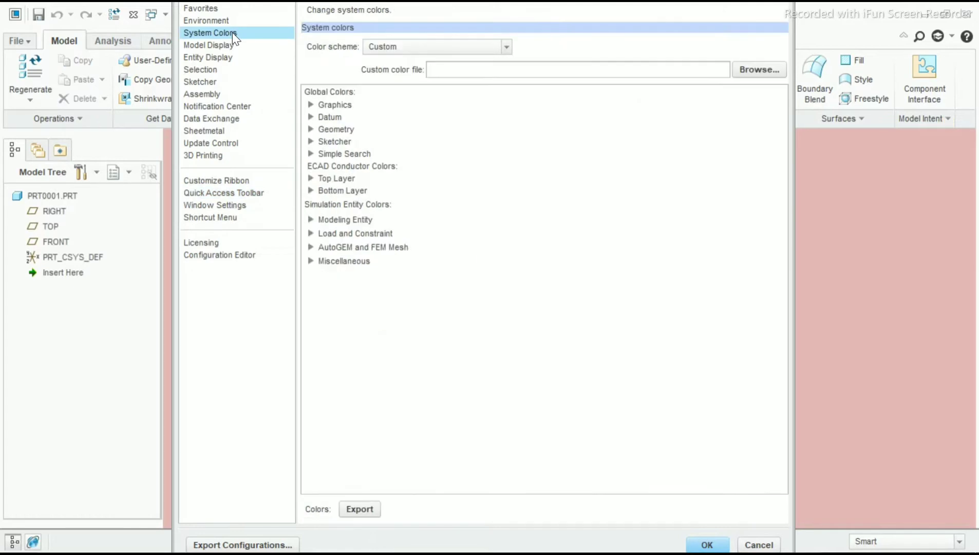
left_click(310, 105)
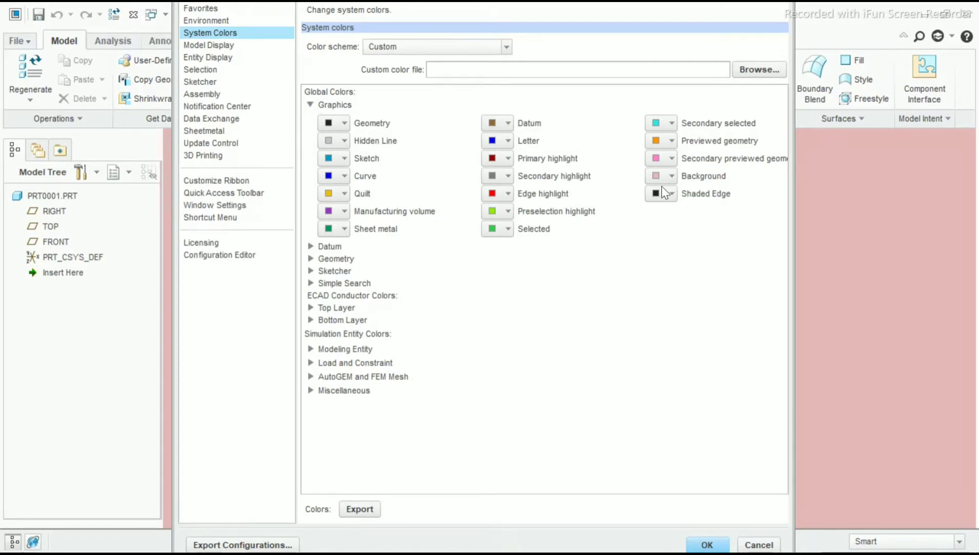
left_click(671, 177)
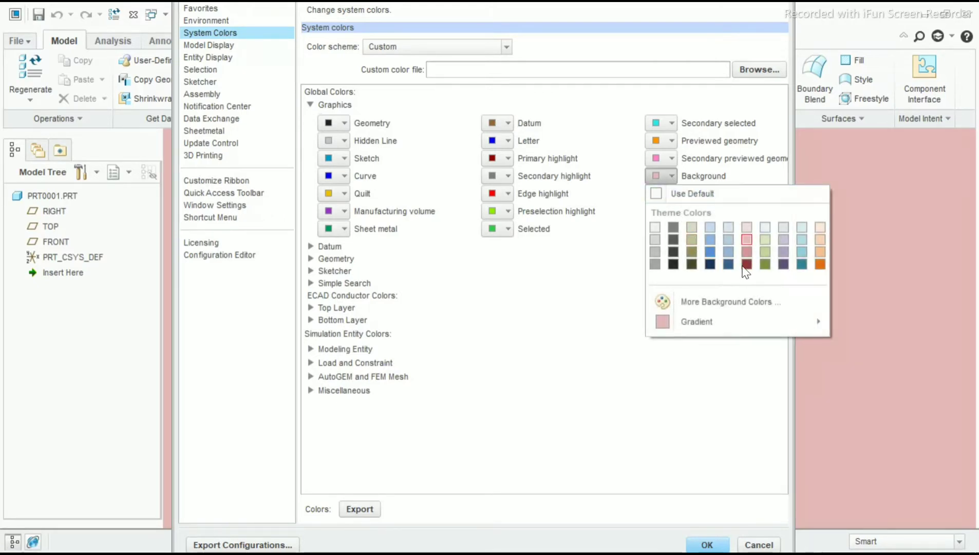
left_click(747, 238)
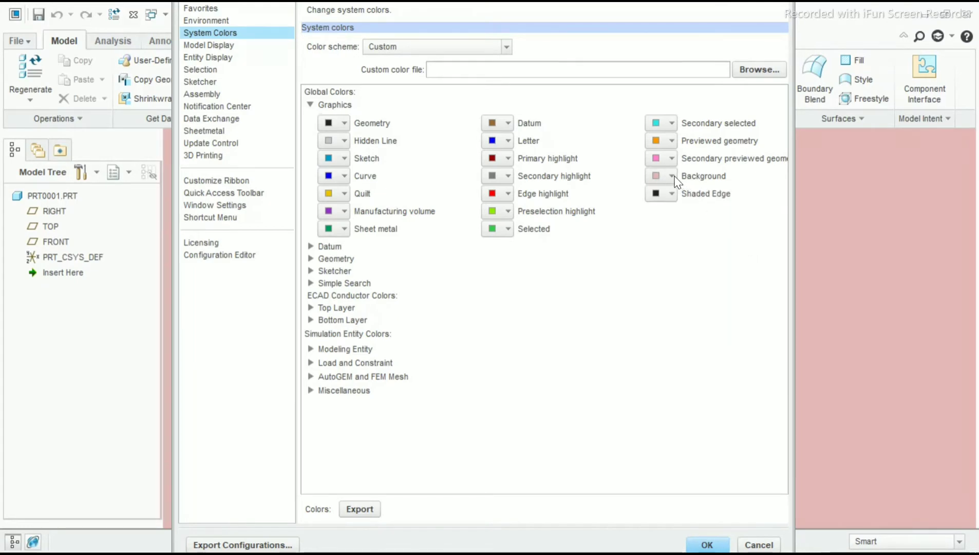
mouse_move(673, 180)
left_click(716, 546)
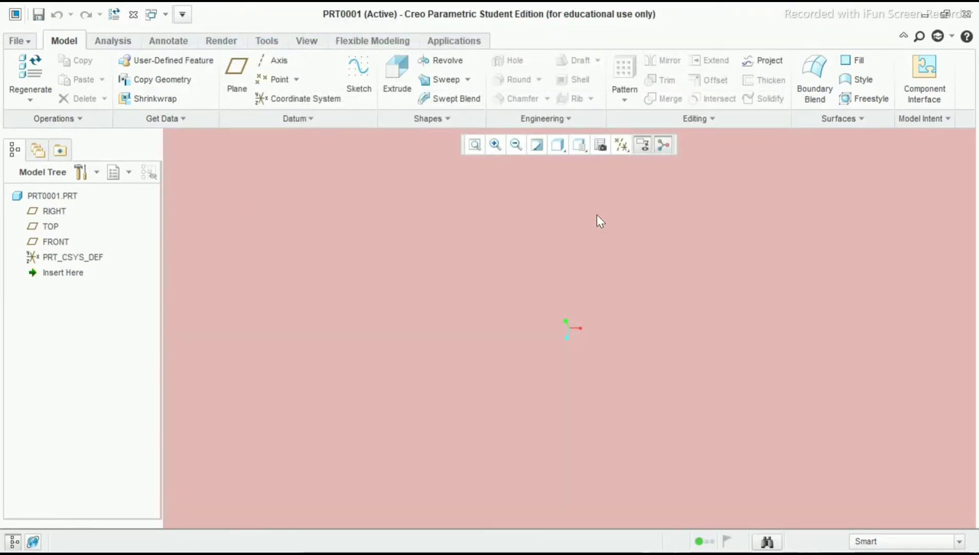
Show all datum types in the graphics area and start a Revolve sketch on the FRONT plane.
left_click(620, 145)
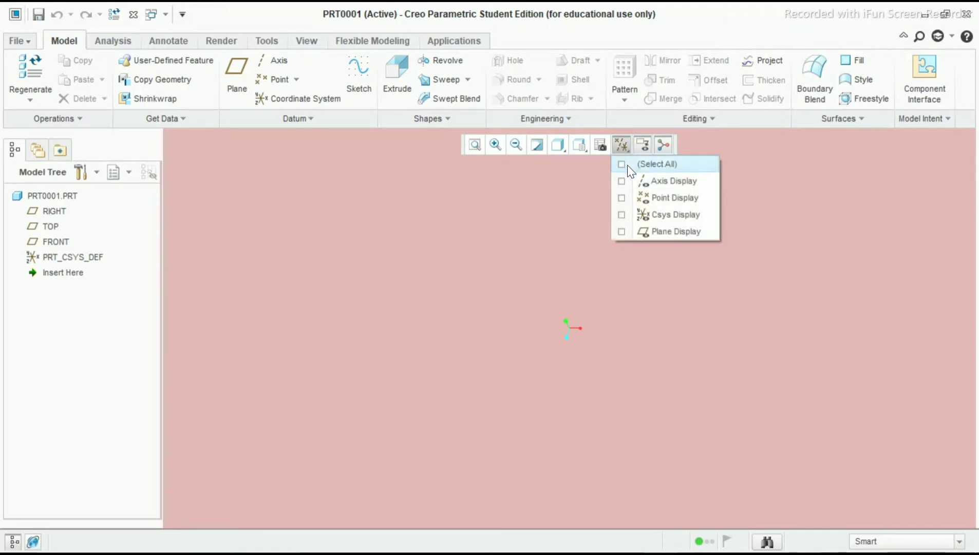
left_click(627, 165)
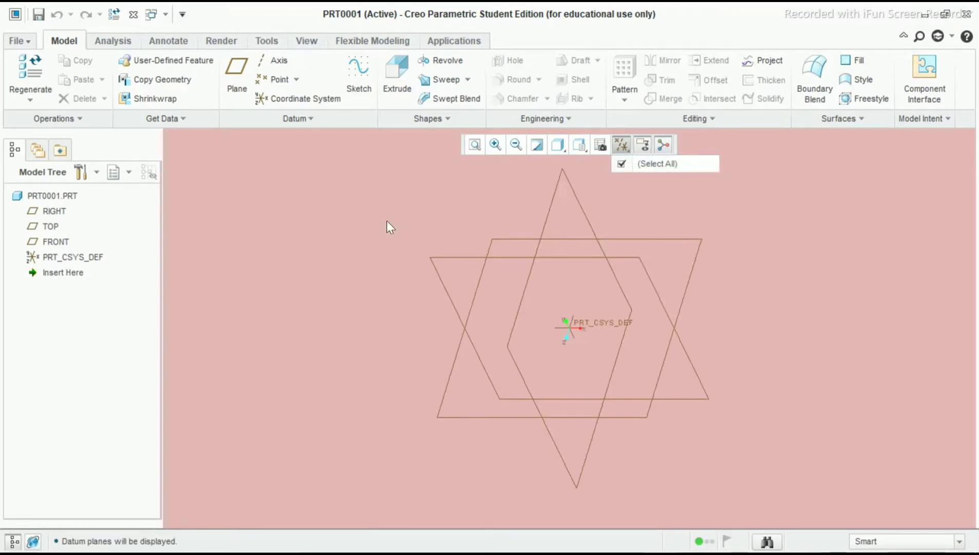
left_click(58, 240)
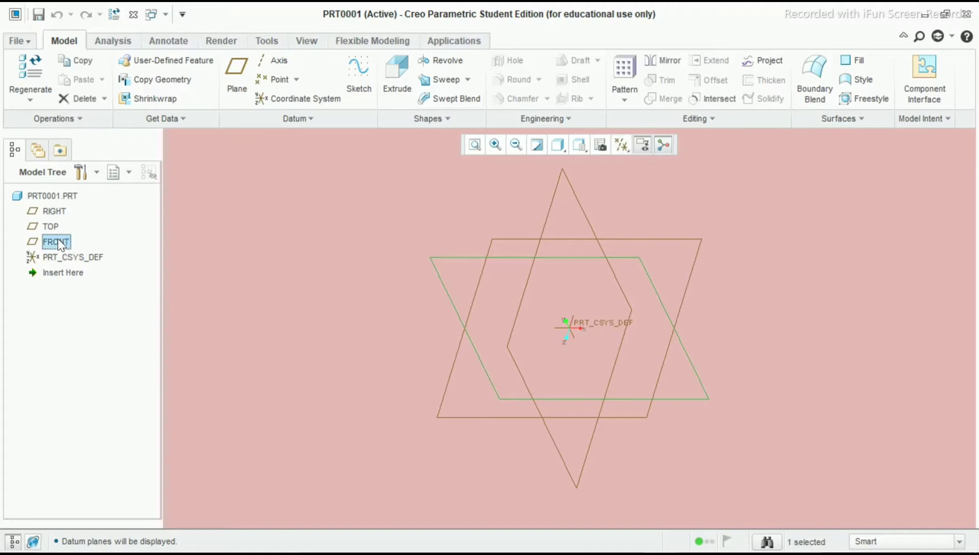
left_click(444, 62)
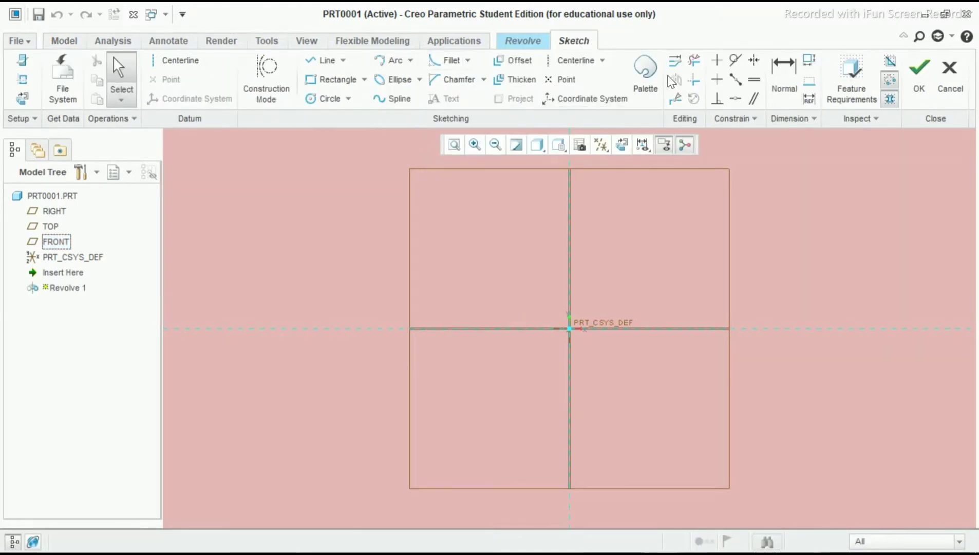
Sketch a vertical centerline through the origin of the revolve sketch.
left_click(575, 61)
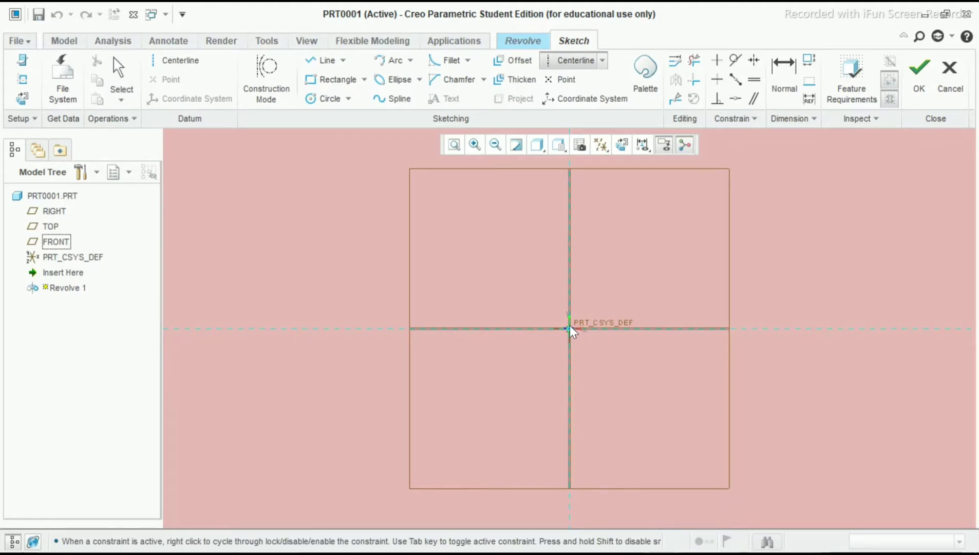
left_click(568, 313)
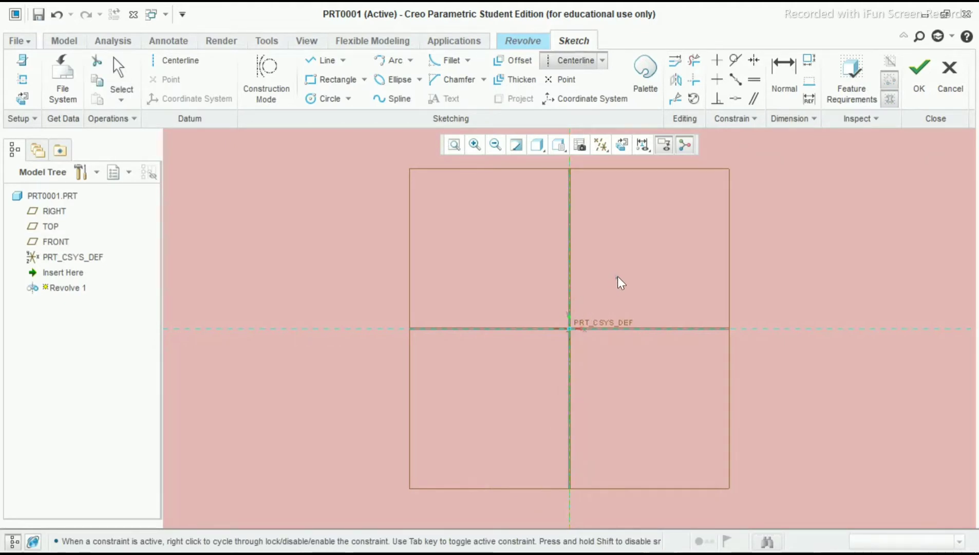
left_click(631, 260)
scroll(688, 262, "down", 3)
middle_click(689, 263)
scroll(688, 241, "up", 2)
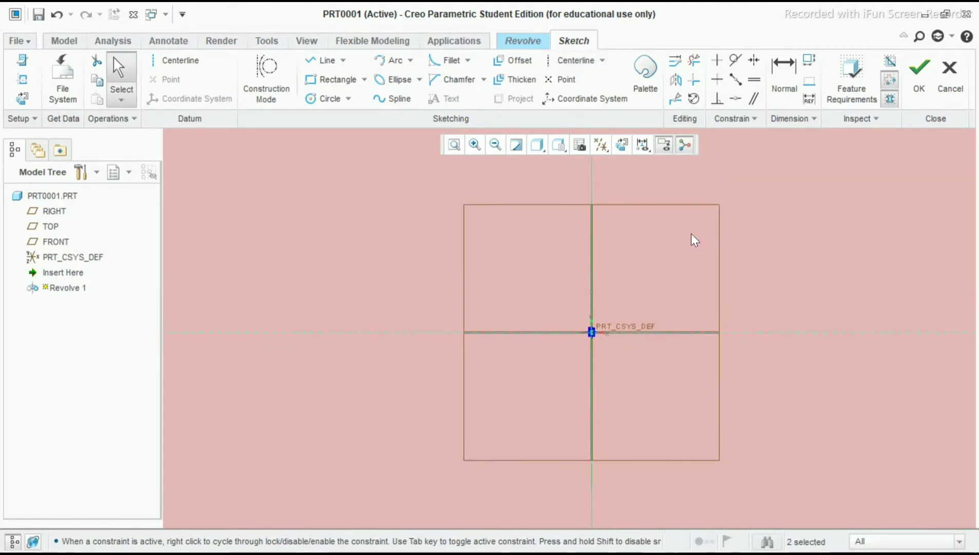
scroll(690, 233, "up", 1)
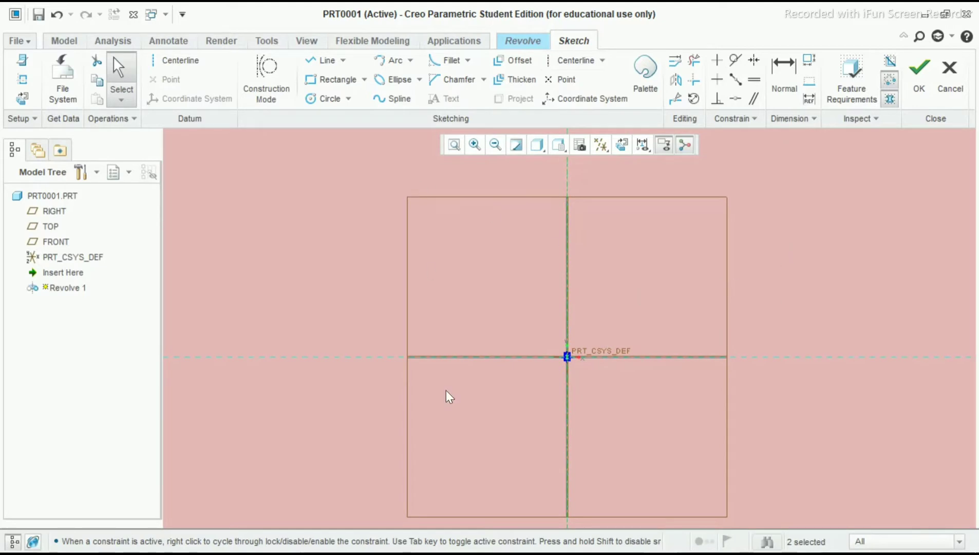
Sketch a horizontal line about 165 mm long from the origin along the positive horizontal reference.
left_click(325, 61)
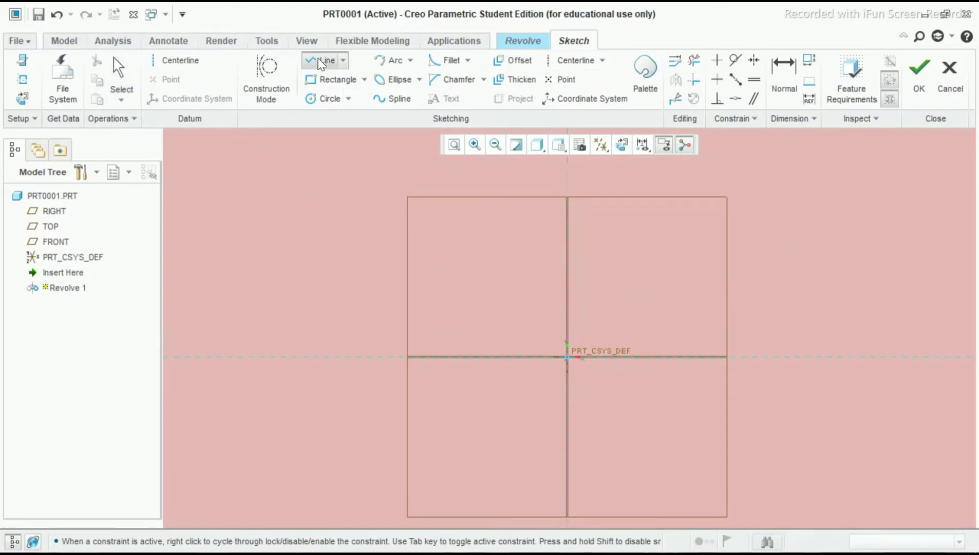
left_click(566, 357)
left_click(671, 356)
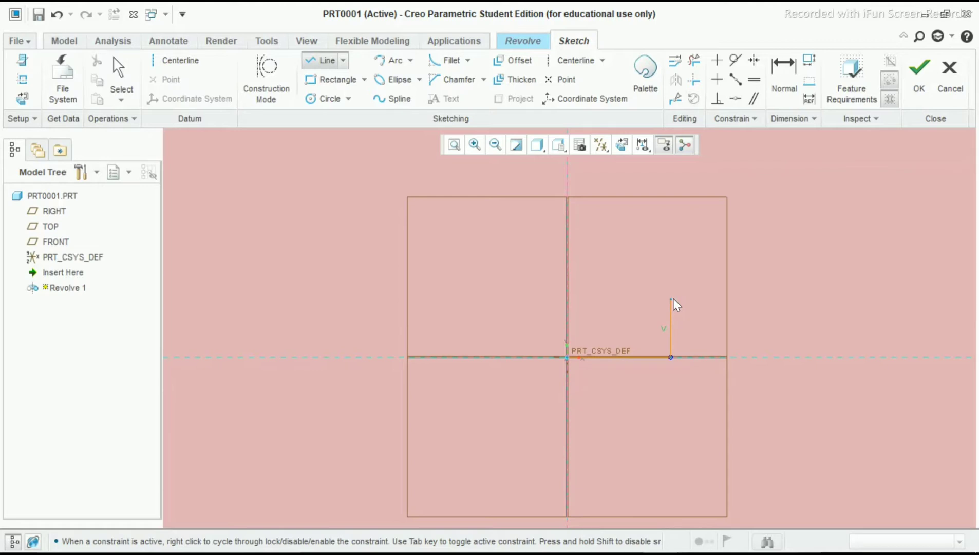
middle_click(673, 298)
middle_click(665, 336)
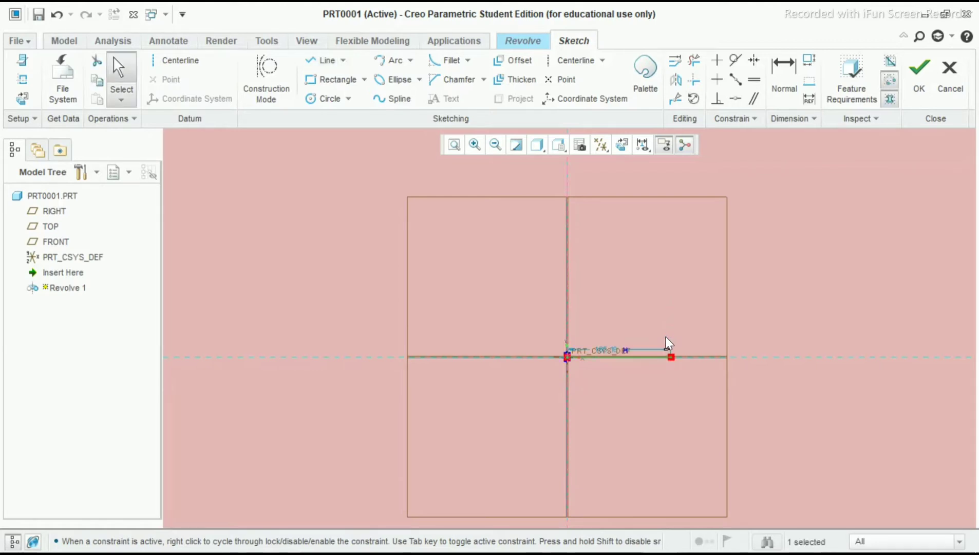
Place the horizontal line's length dimension below it and set the length to 34/2 mm.
left_click_drag(610, 354, 614, 397)
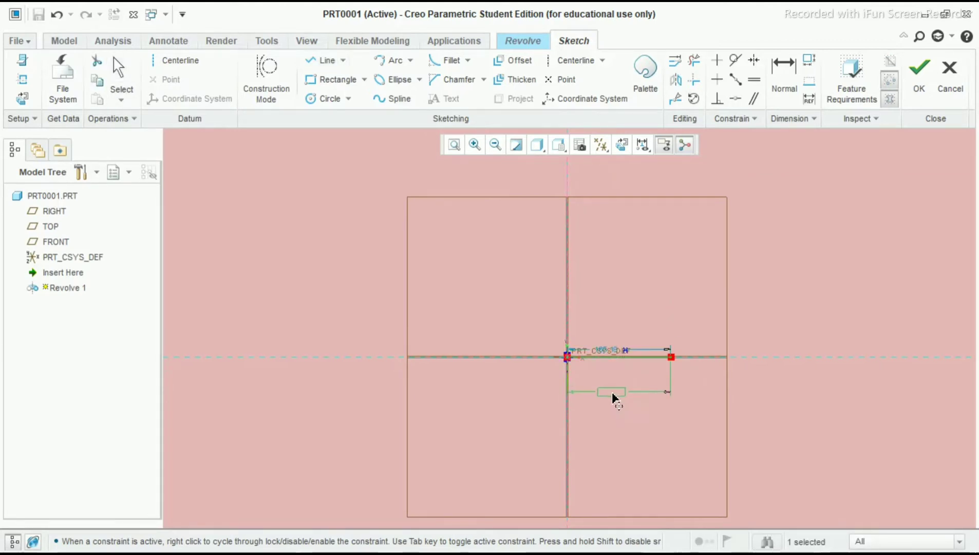
double_click(611, 396)
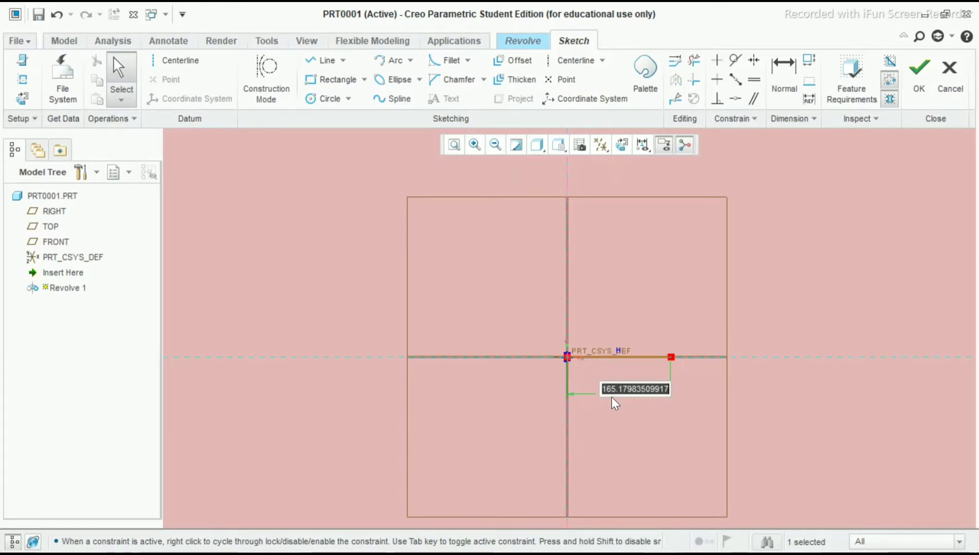
type("34")
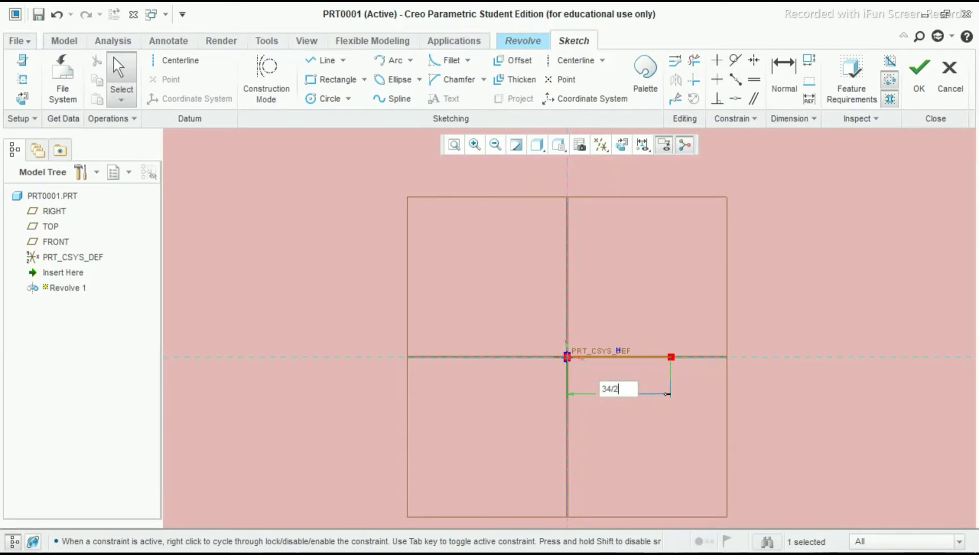
type("/2")
key("Return")
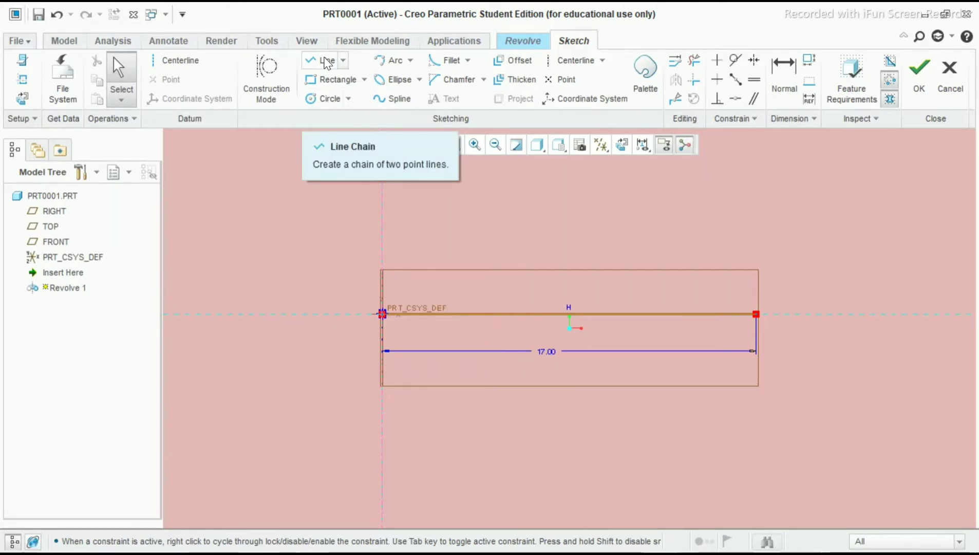
Sketch a line chain from the horizontal line's outer end: about 1.6 mm up, 8.5 mm outward and 4.8 mm up, and realign the sketch view.
left_click(323, 61)
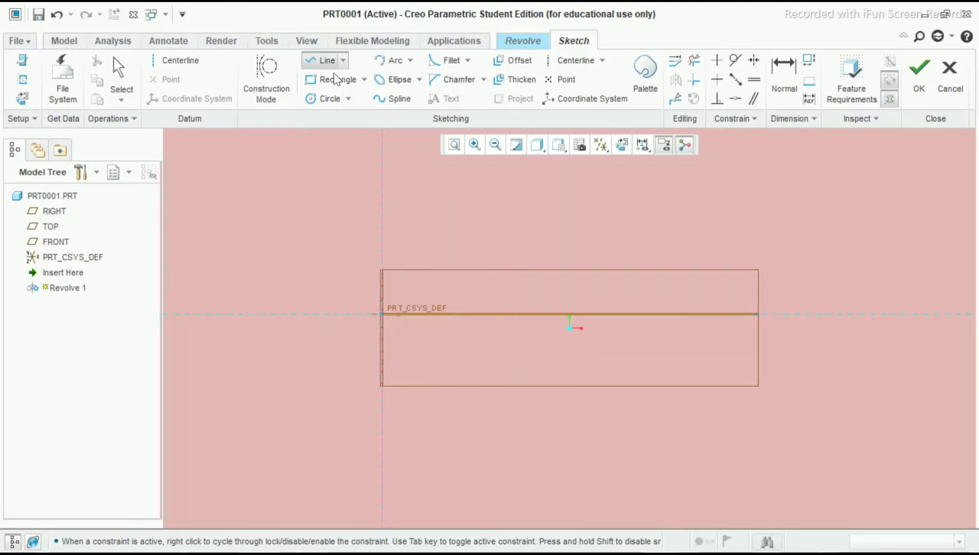
left_click(753, 303)
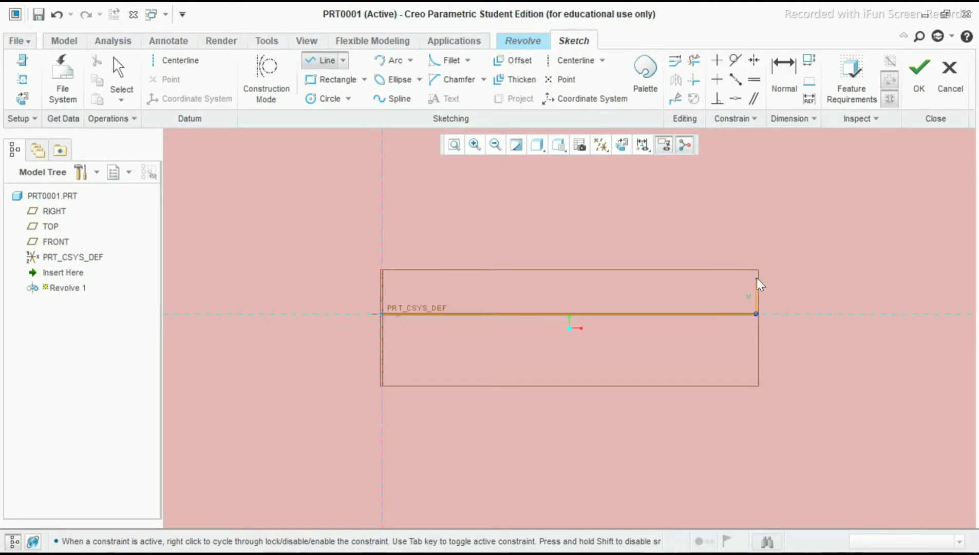
left_click(756, 278)
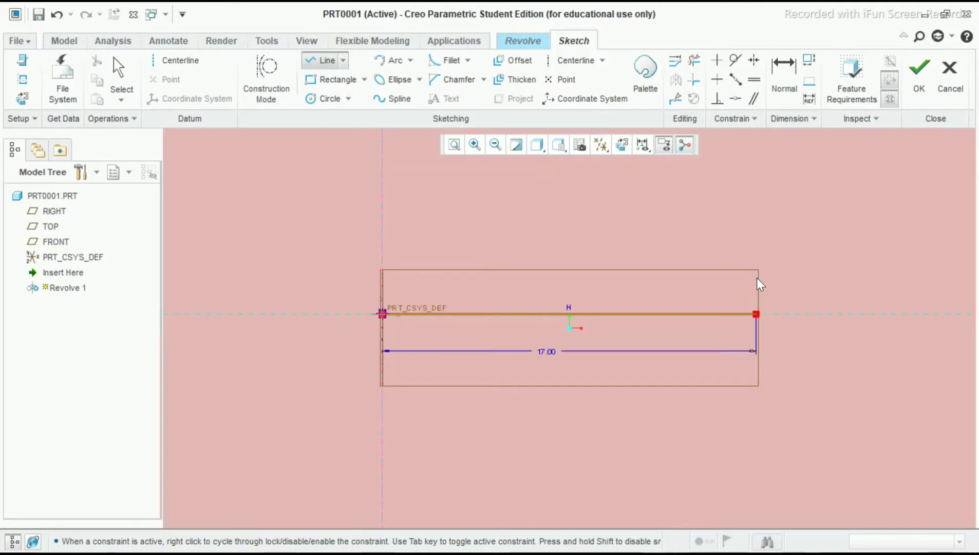
left_click(943, 277)
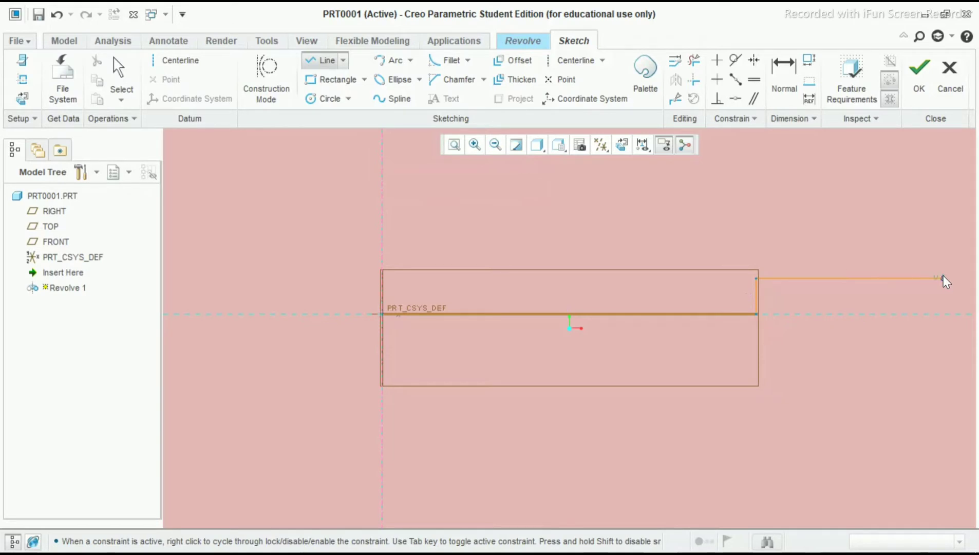
left_click(940, 172)
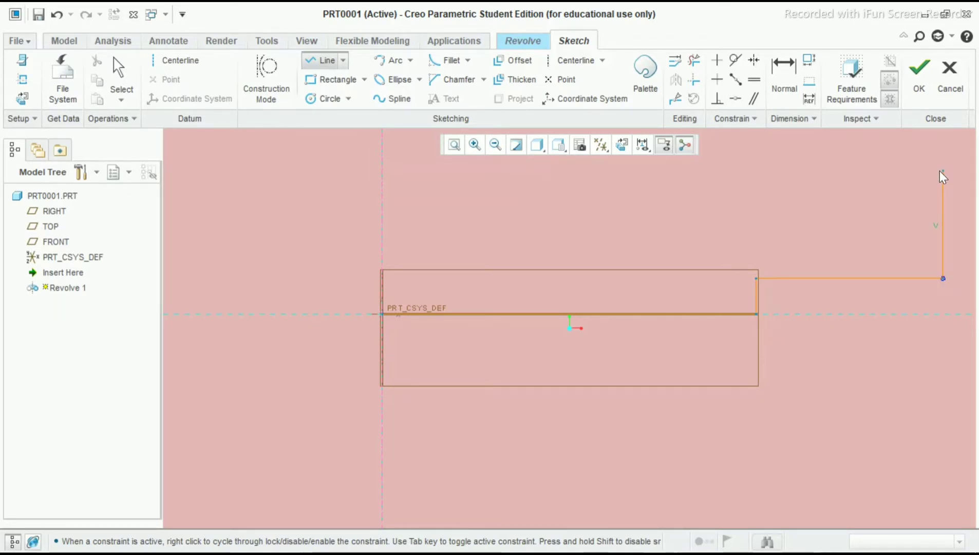
middle_click(966, 222)
scroll(962, 205, "up", 4)
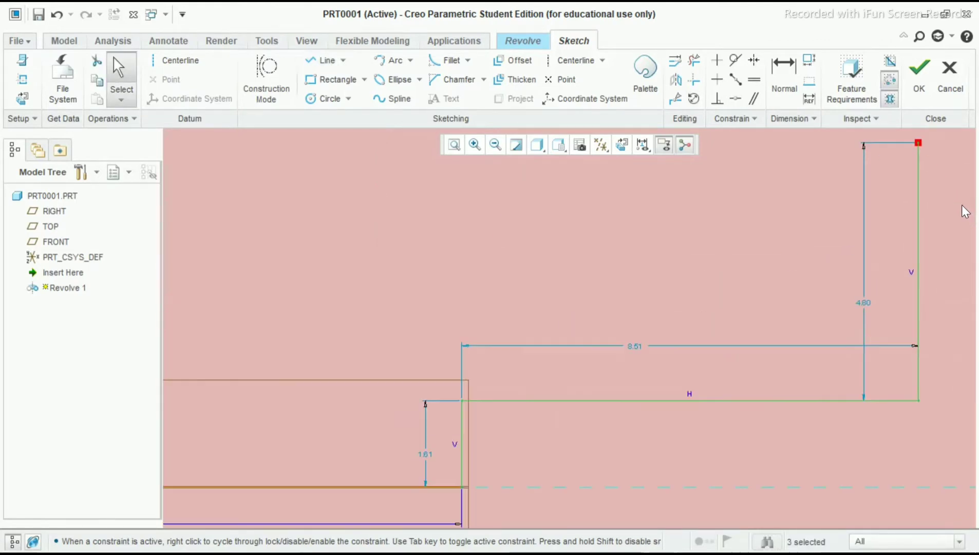
scroll(944, 248, "down", 3)
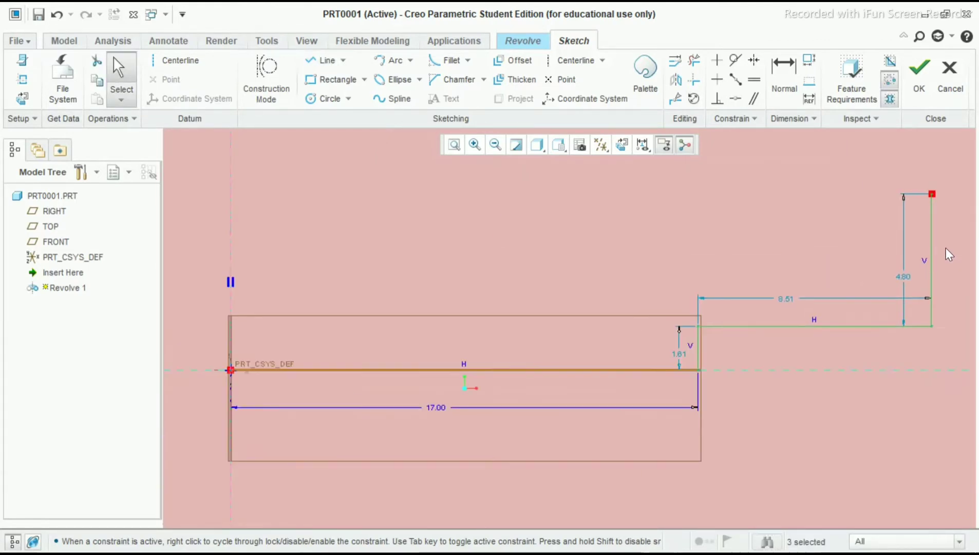
scroll(945, 247, "down", 3)
middle_click_drag(967, 246, 961, 244)
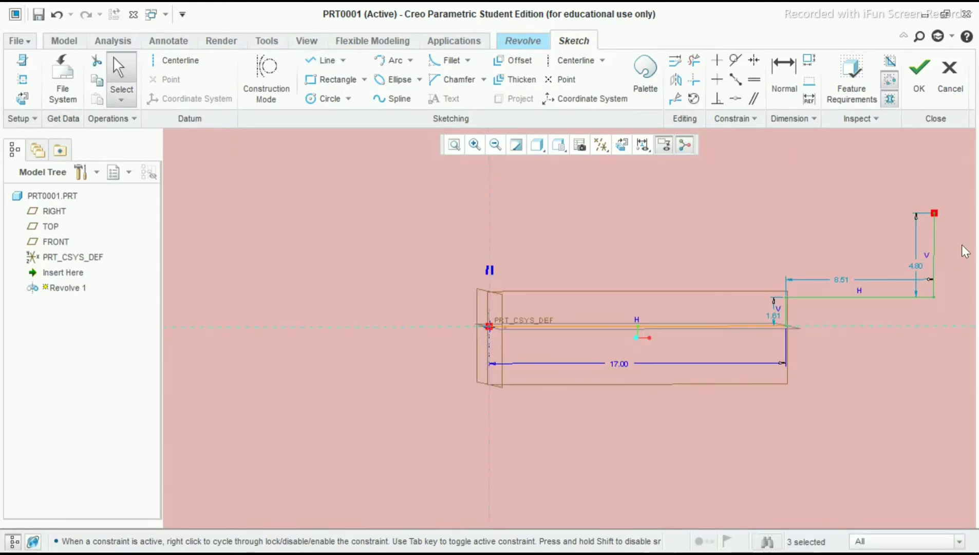
left_click(621, 146)
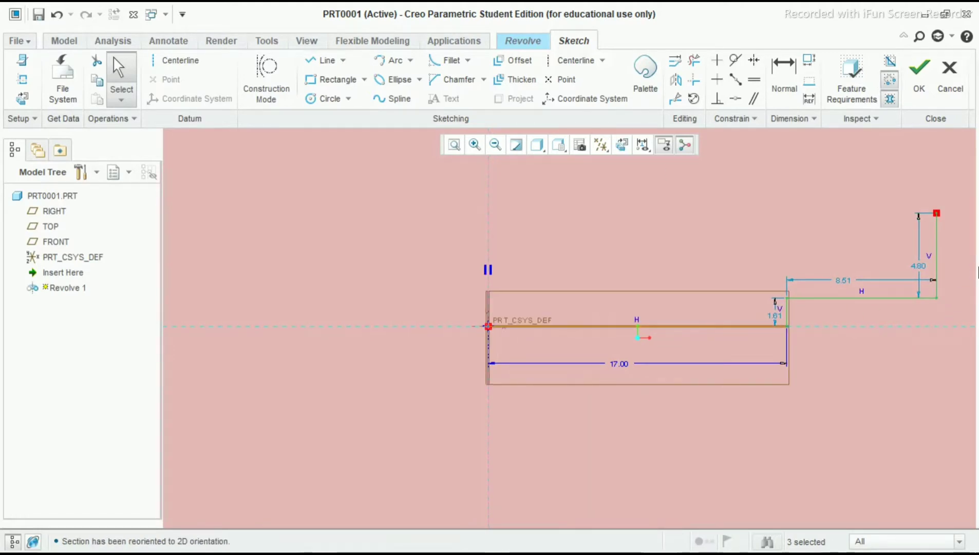
Place a horizontal dimension between the vertical centerline and the free upper end of the line chain.
left_click(784, 72)
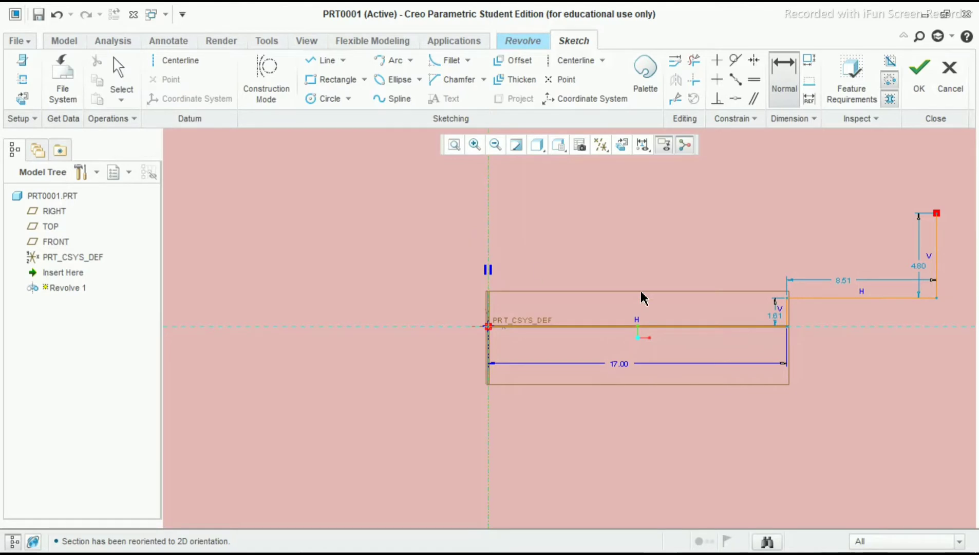
left_click(936, 213)
middle_click(792, 195)
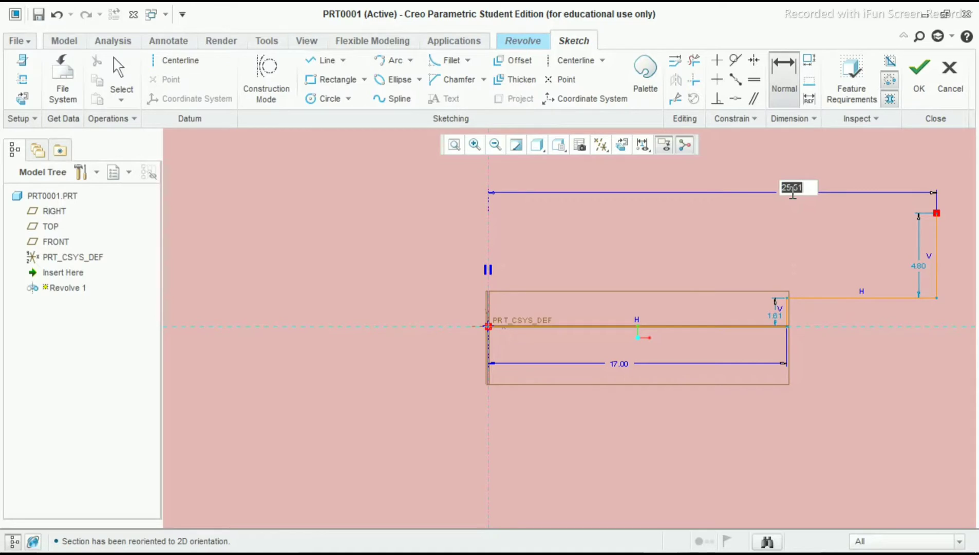
type("98")
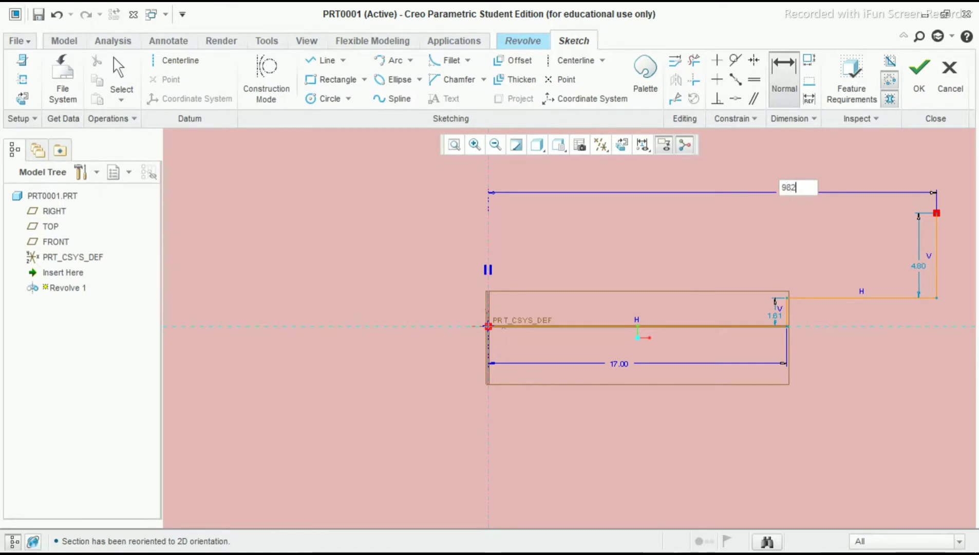
type("2")
key("Return")
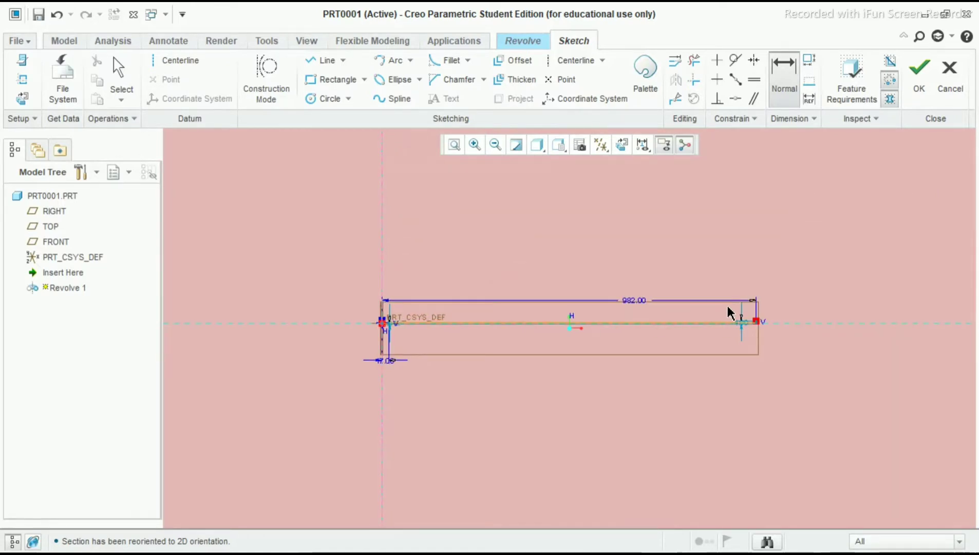
scroll(446, 321, "down", 2)
scroll(457, 316, "up", 5)
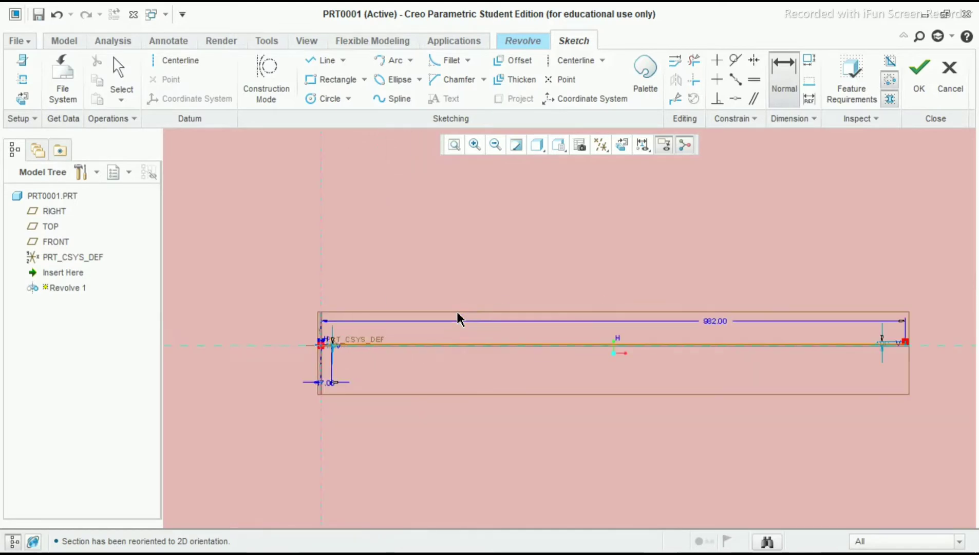
scroll(329, 374, "up", 4)
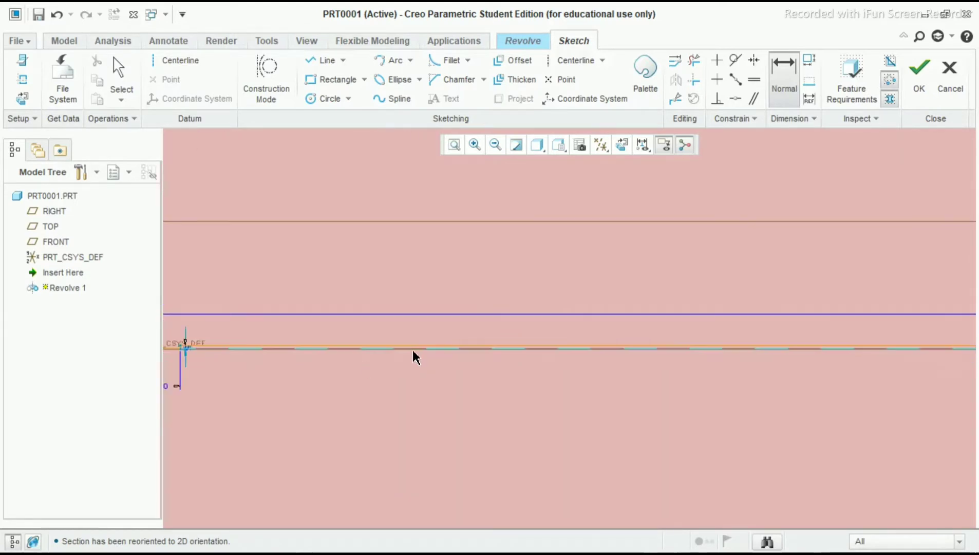
scroll(415, 356, "down", 4)
scroll(414, 353, "up", 3)
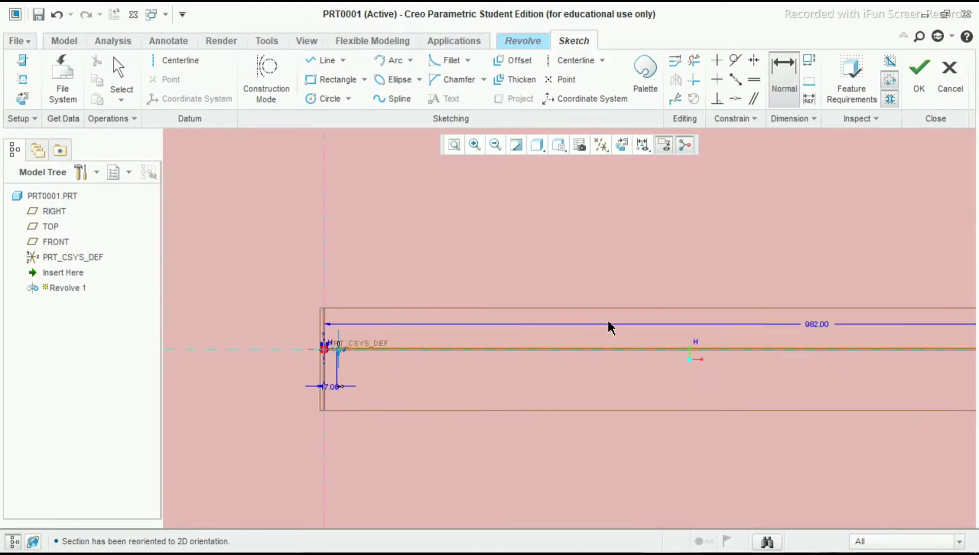
middle_click(685, 331)
scroll(436, 339, "down", 3)
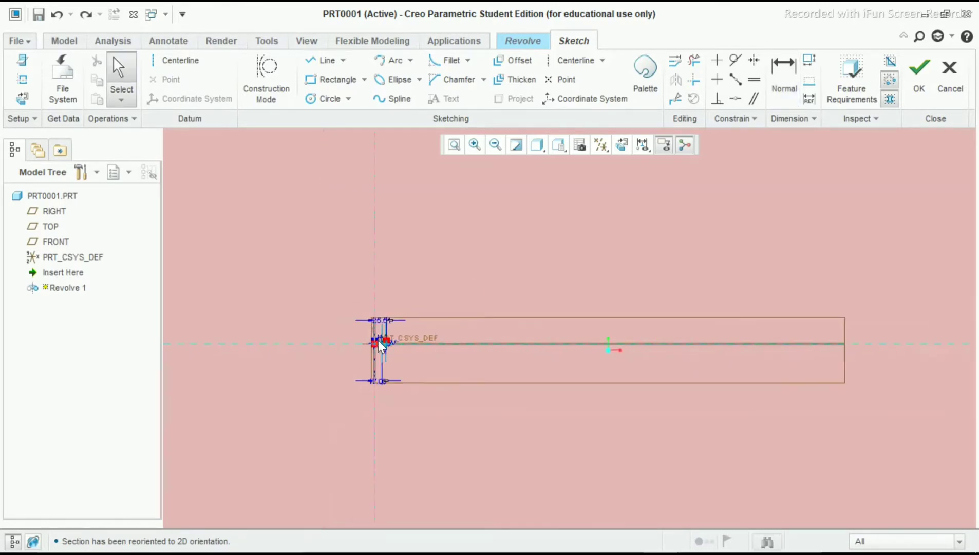
Set the distance from the centerline to the chain's free end to 98/2 mm and reposition the dimension above the profile.
scroll(391, 324, "up", 5)
scroll(371, 401, "up", 5)
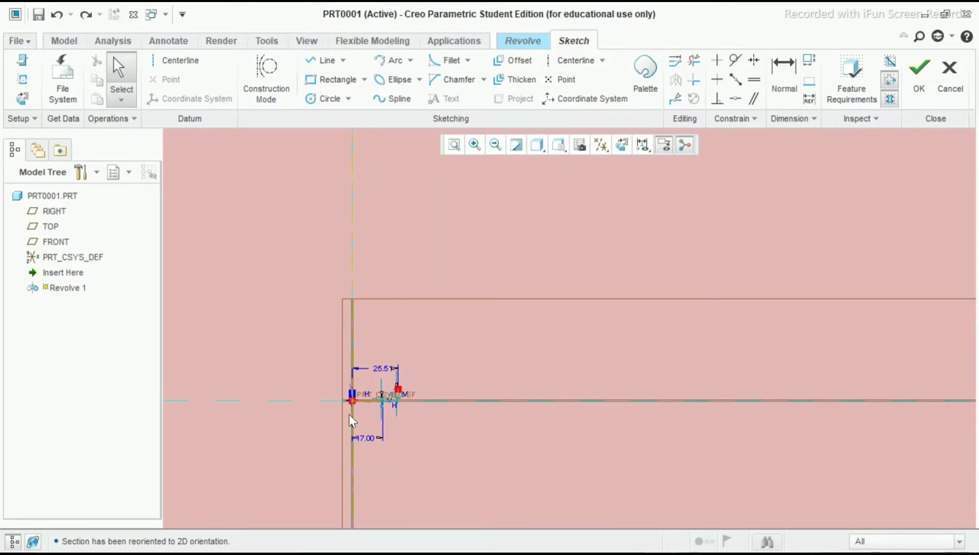
double_click(465, 295)
type("98")
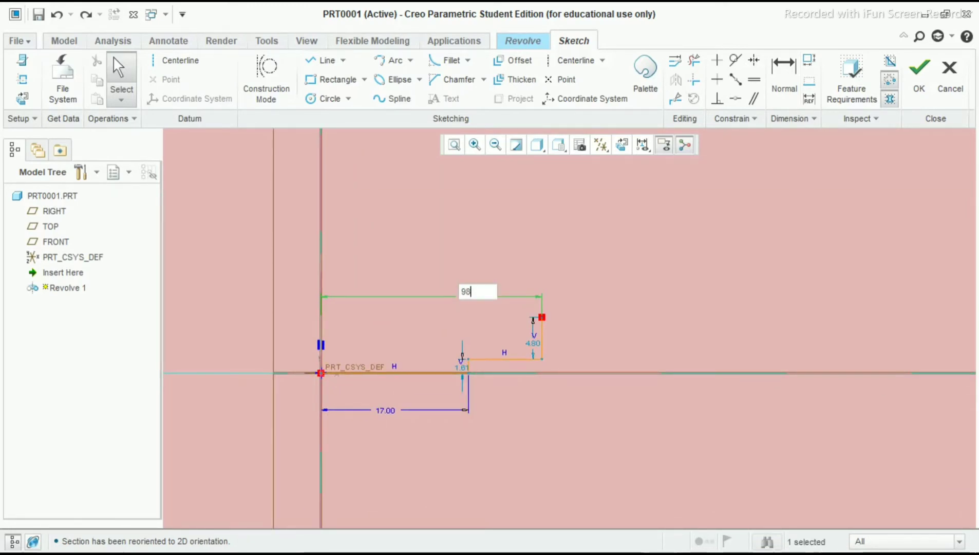
type("/2")
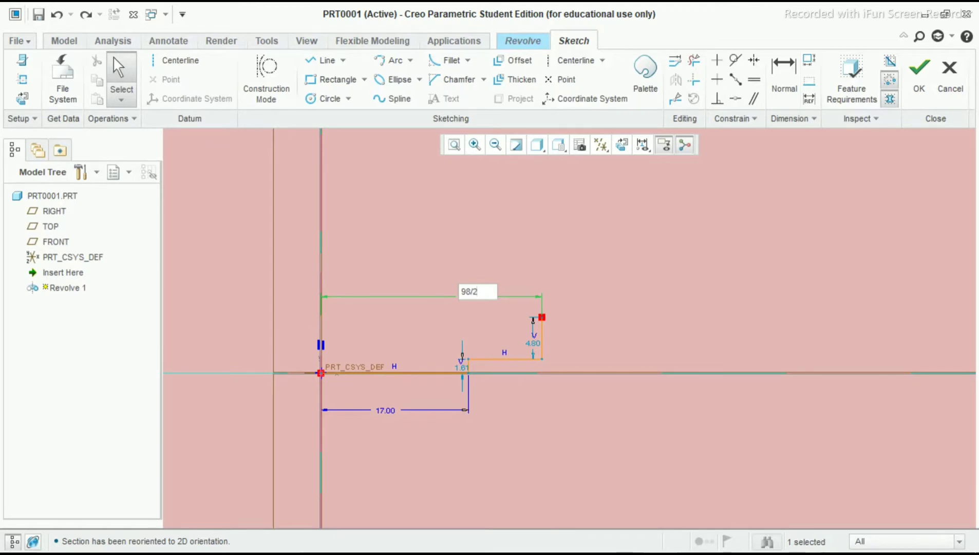
key("Return")
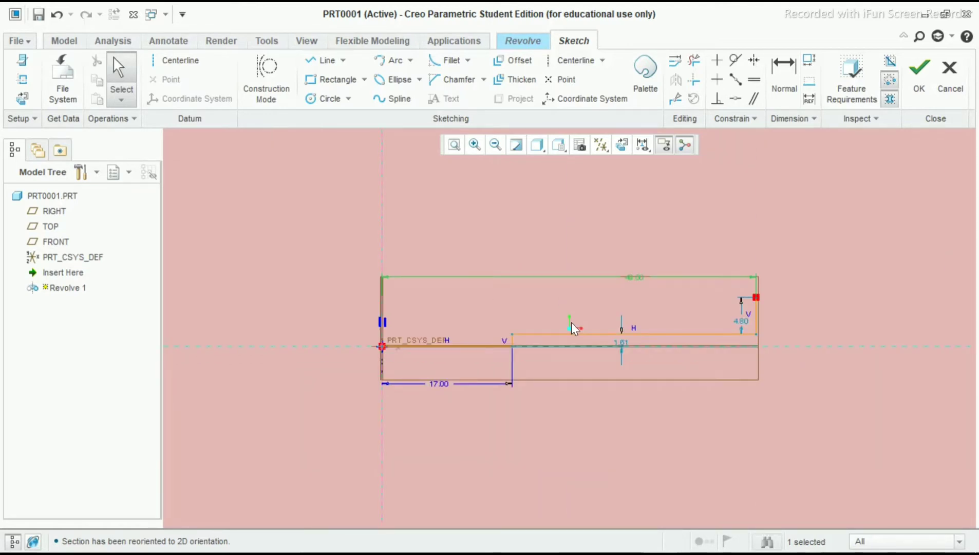
left_click_drag(631, 277, 617, 237)
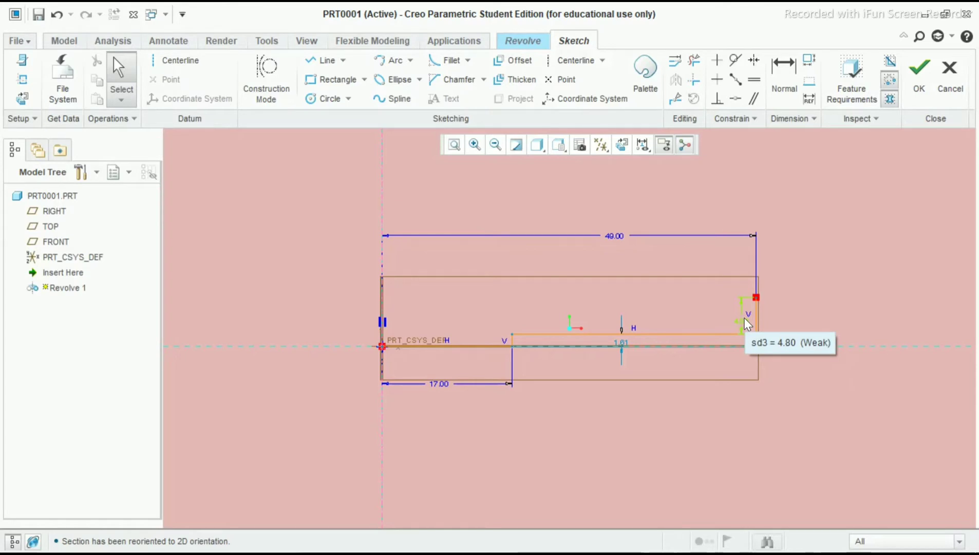
Dimension the height from the horizontal reference to the chain's upper end and set it to 28 mm.
left_click(783, 72)
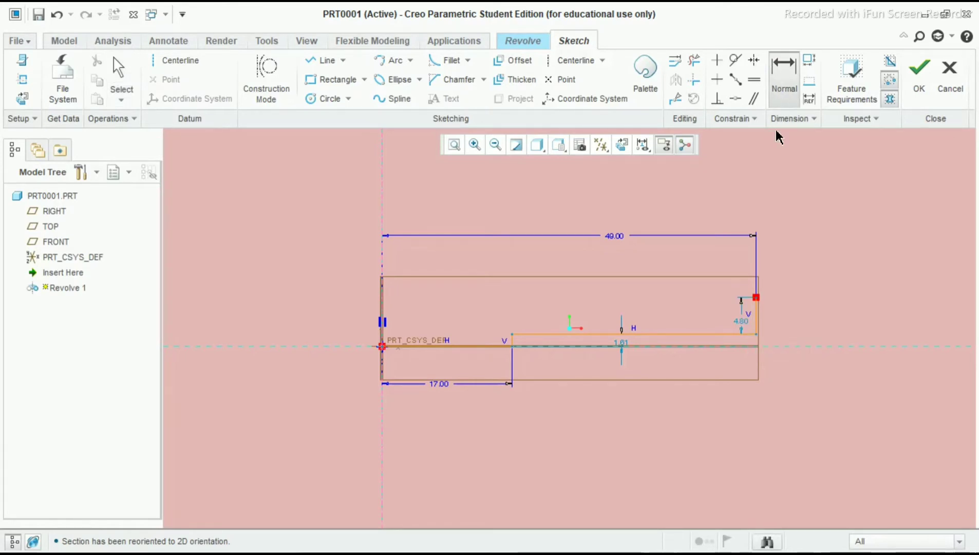
left_click(757, 302)
middle_click(810, 308)
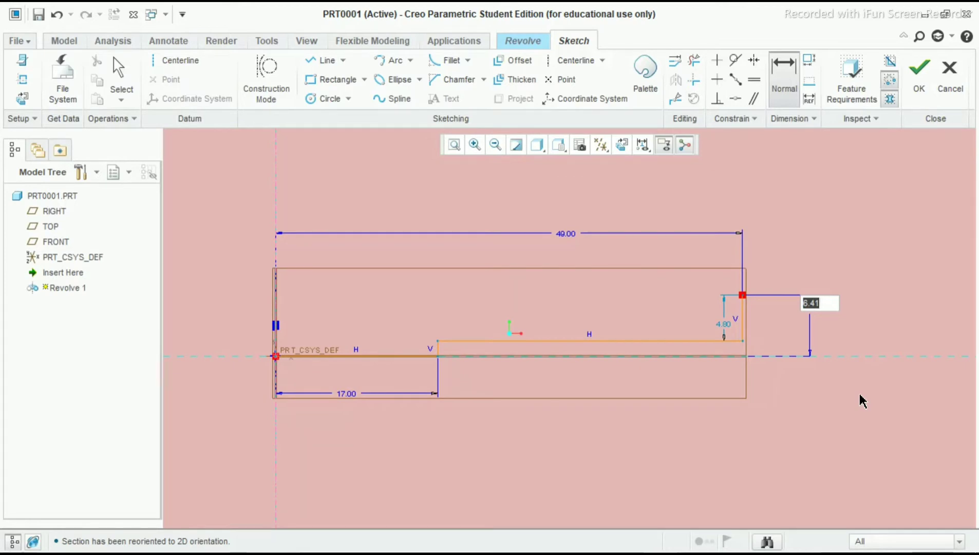
type("28")
key("Return")
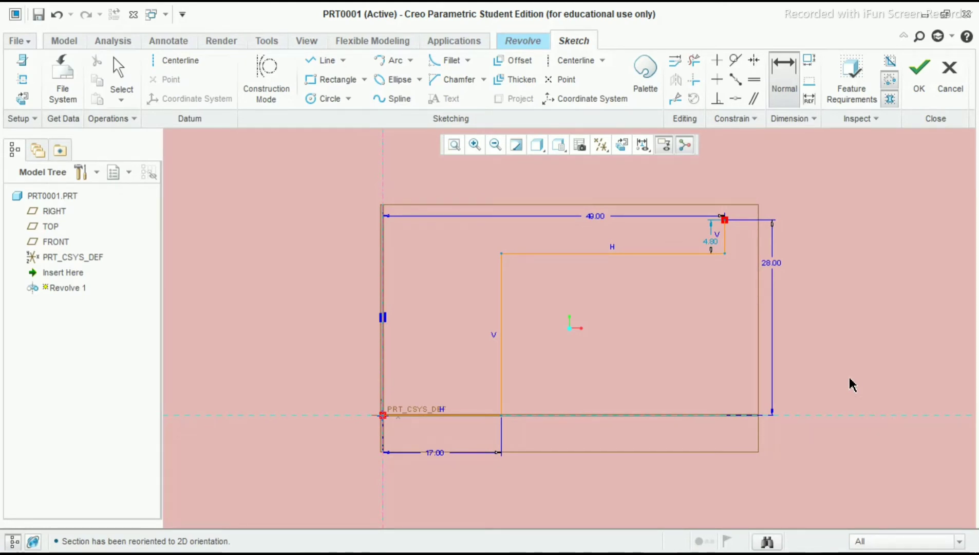
scroll(850, 257, "up", 1)
middle_click(850, 257)
Set the length of the outer vertical line to 25 mm.
scroll(850, 256, "up", 1)
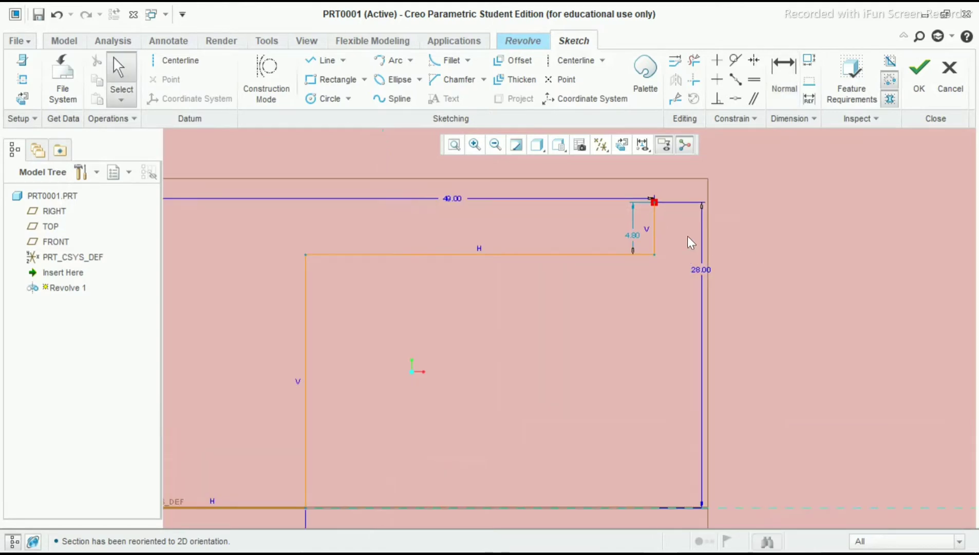
scroll(591, 297, "up", 5)
scroll(563, 333, "down", 8)
scroll(563, 332, "down", 2)
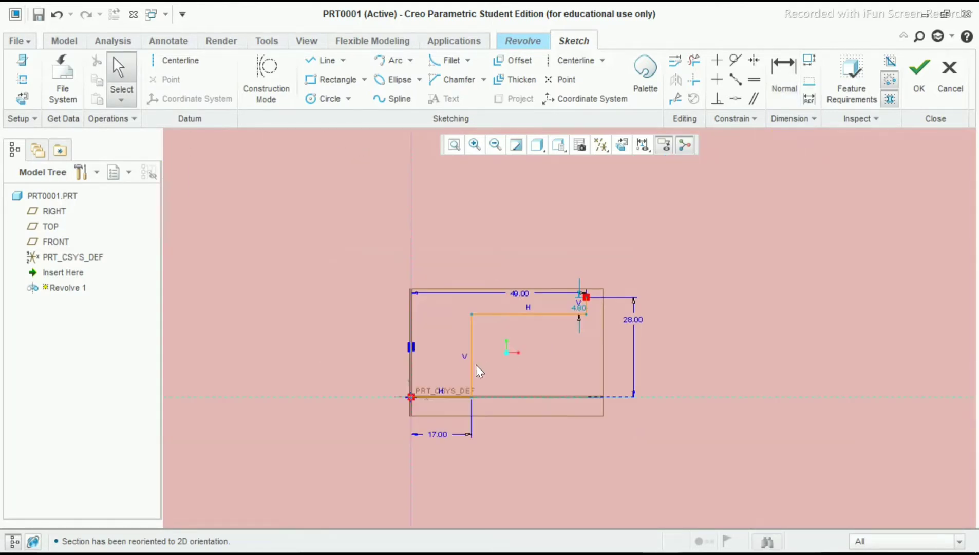
scroll(476, 364, "up", 1)
double_click(605, 291)
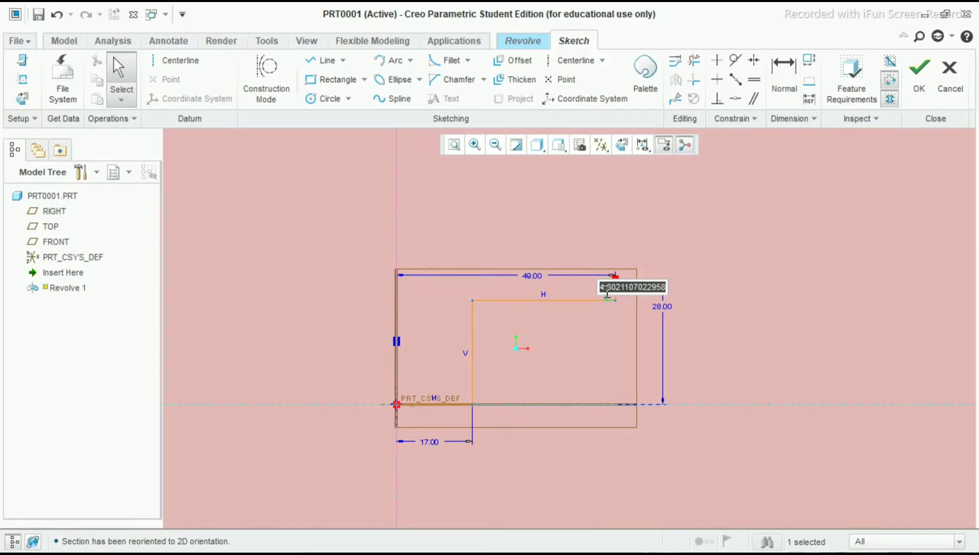
type("25")
key("Return")
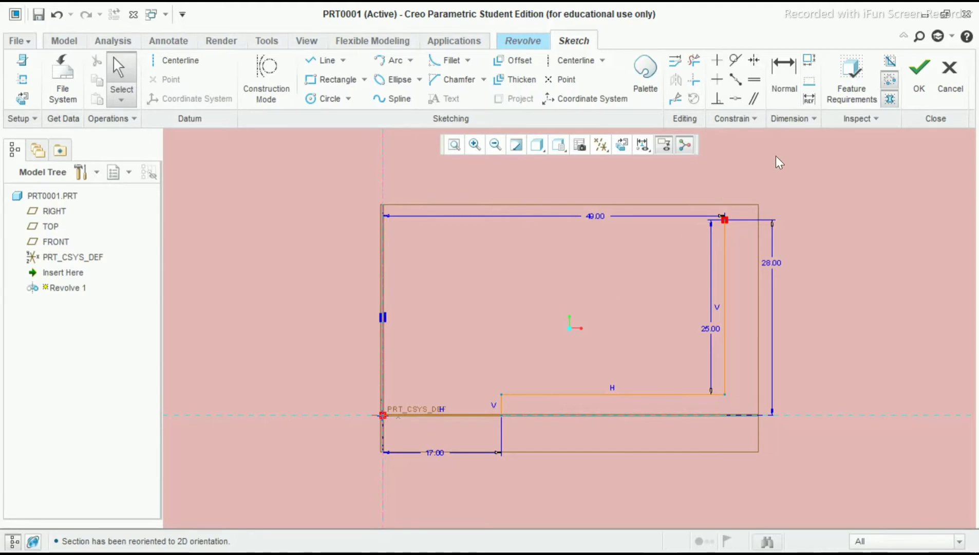
Sketch an inner line chain from the outer wall's upper end: about 4.9 mm inward, slanting down, and about 19 mm horizontally toward the centerline.
left_click(323, 60)
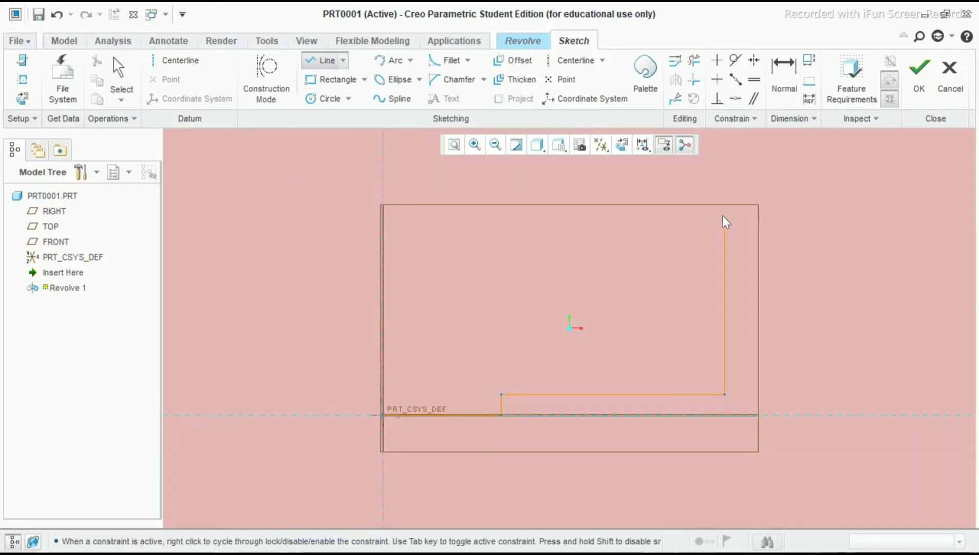
left_click(725, 220)
left_click(690, 218)
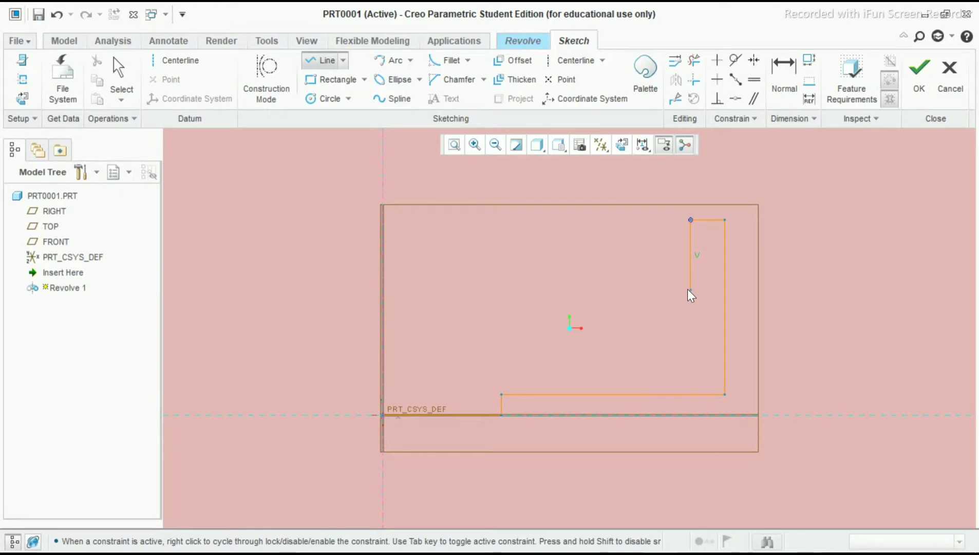
left_click(675, 351)
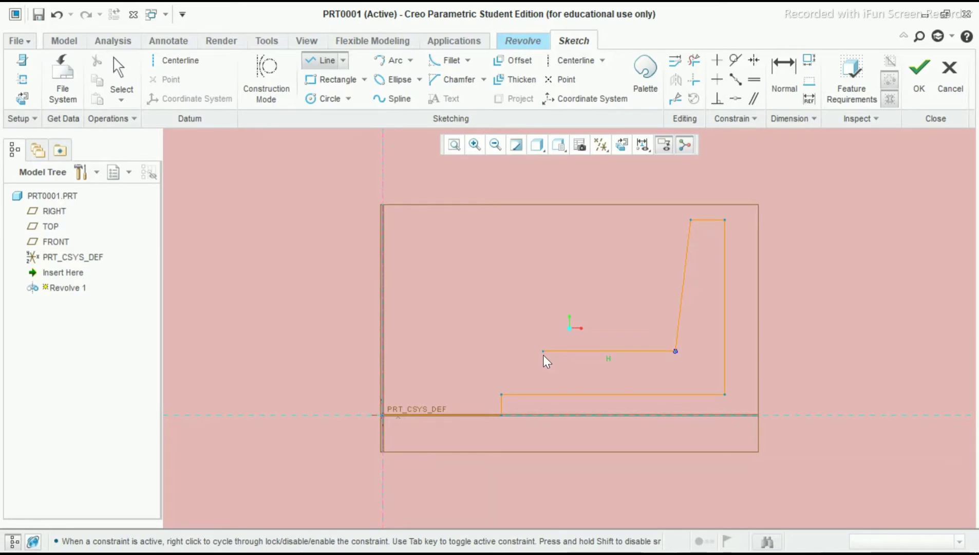
left_click(542, 355)
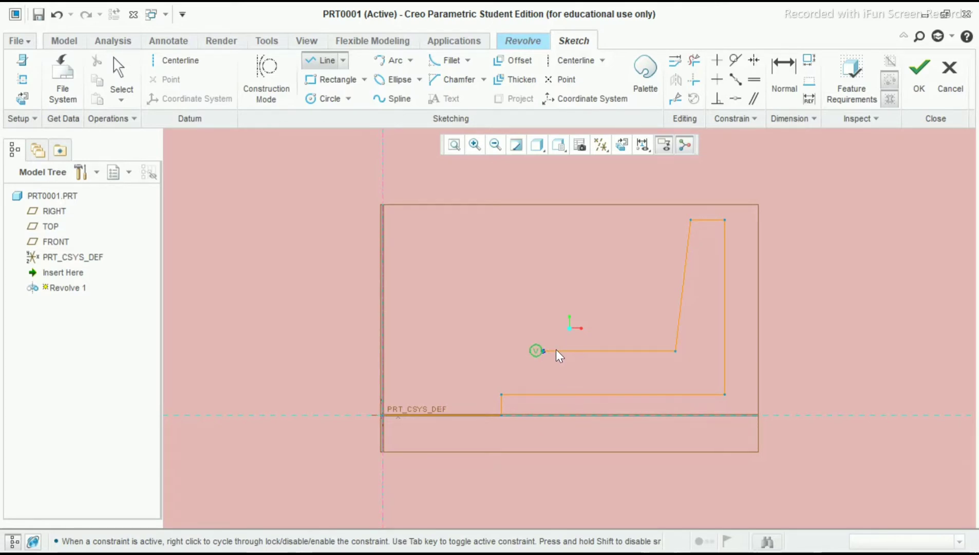
middle_click(556, 349)
scroll(556, 350, "up", 1)
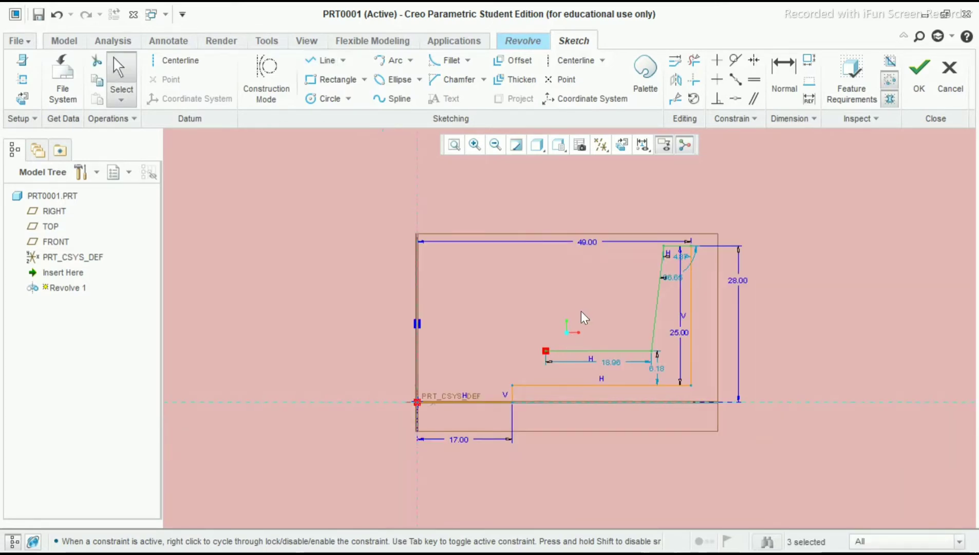
scroll(581, 311, "up", 2)
scroll(563, 322, "down", 3)
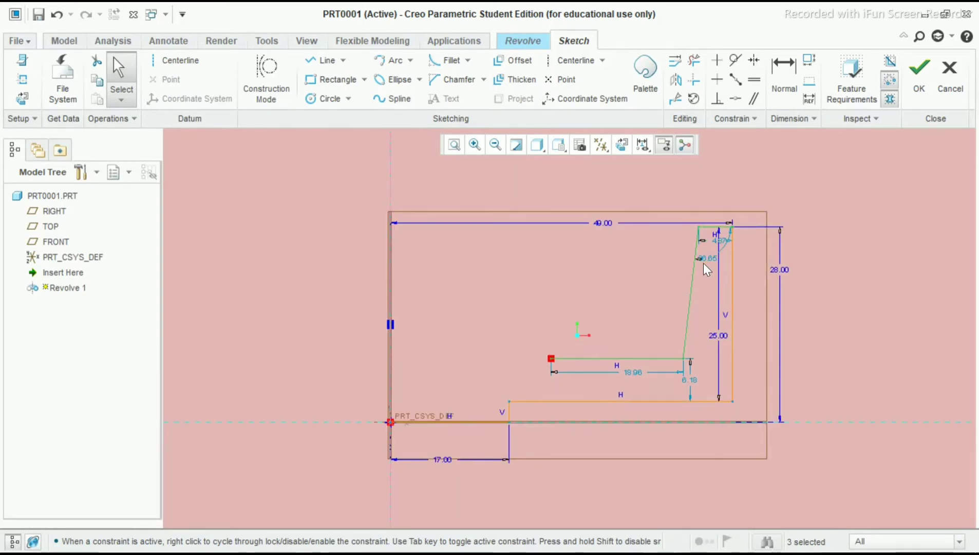
left_click(783, 91)
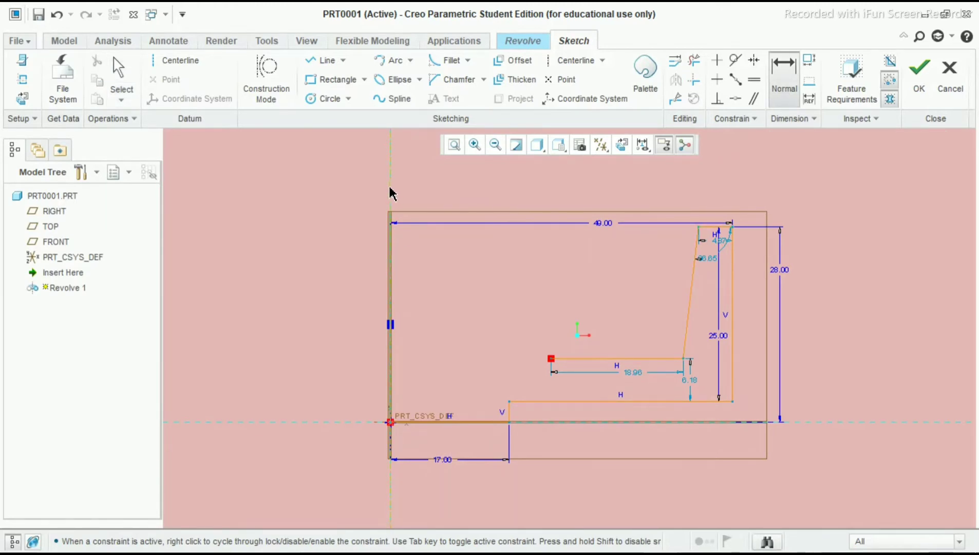
left_click(732, 227)
middle_click(717, 237)
middle_click(600, 199)
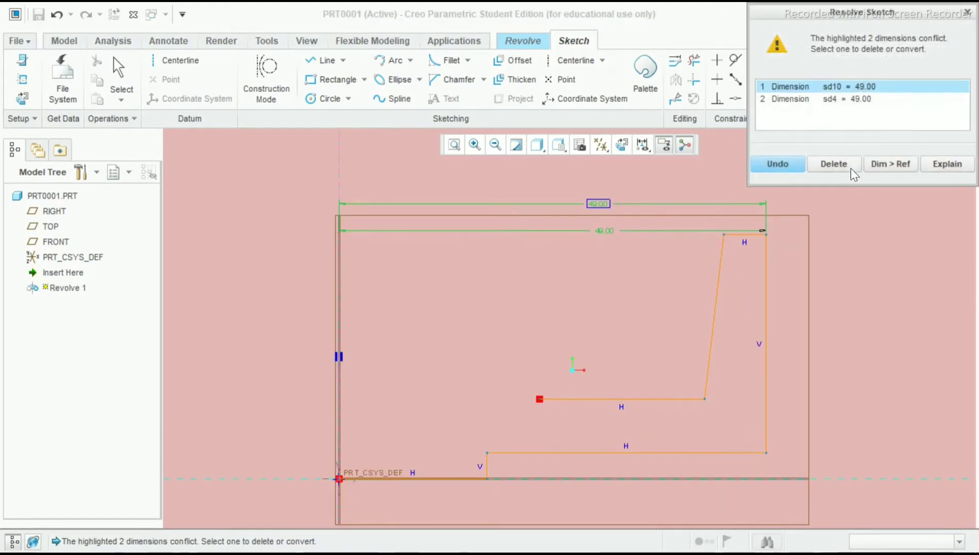
left_click(966, 12)
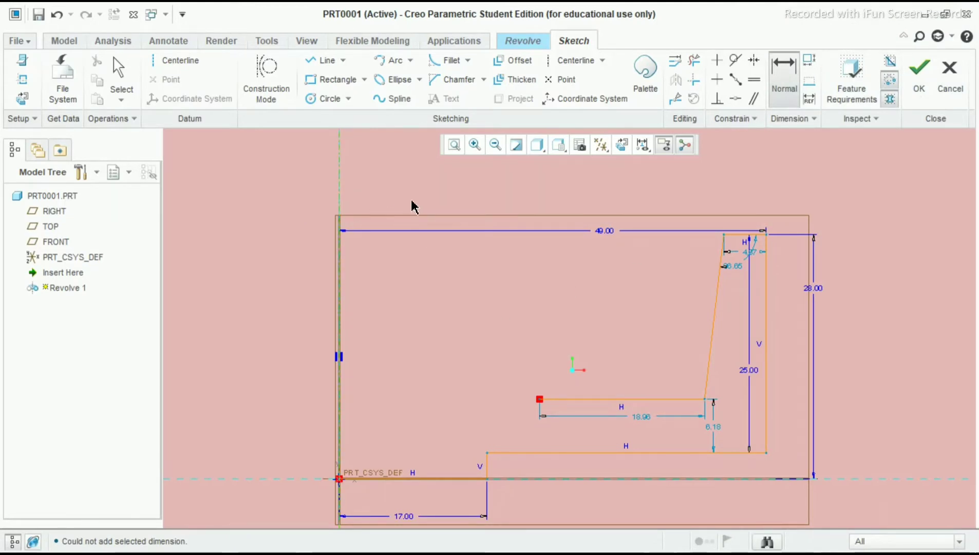
Dimension the distance from the centerline to the inner corner of the outer wall's rim and set it to 90/2 mm.
left_click(723, 236)
middle_click(584, 192)
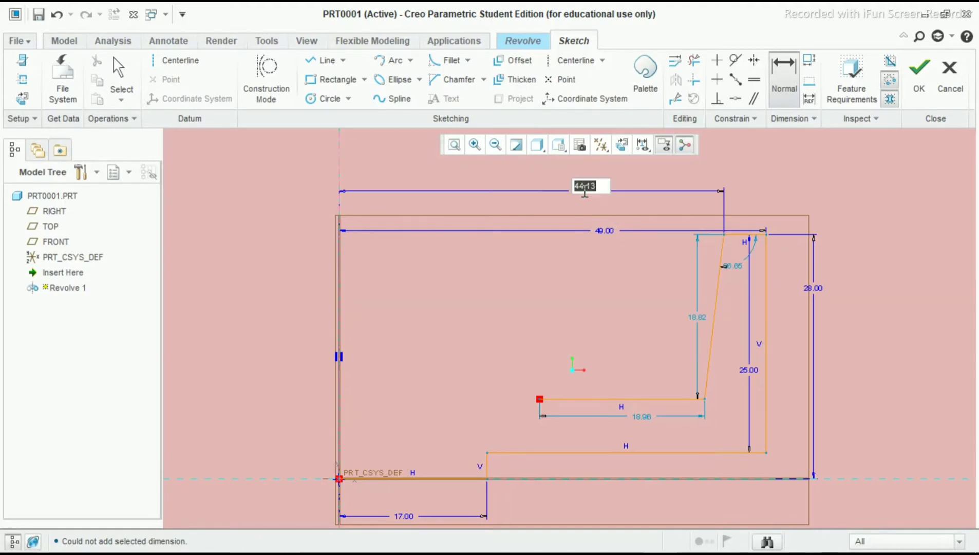
type("90/2")
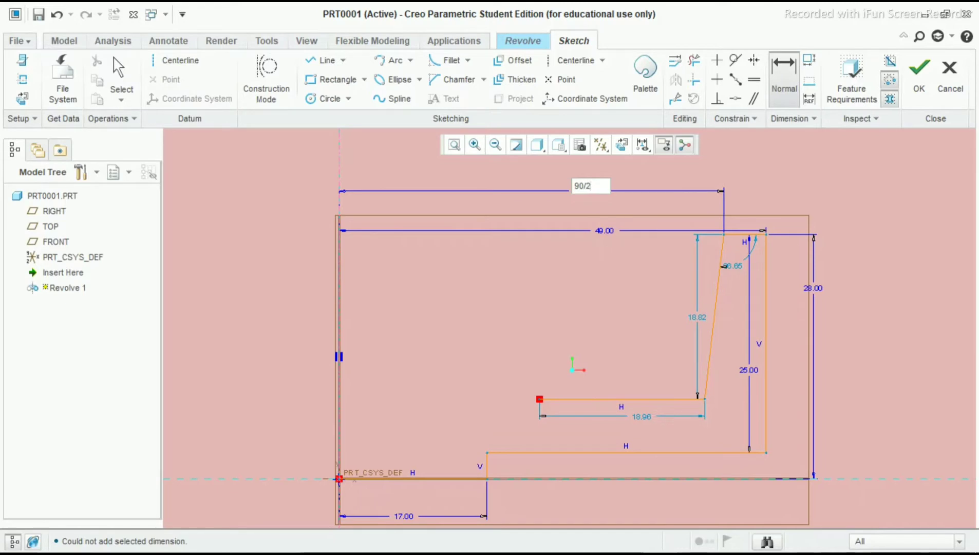
key("Return")
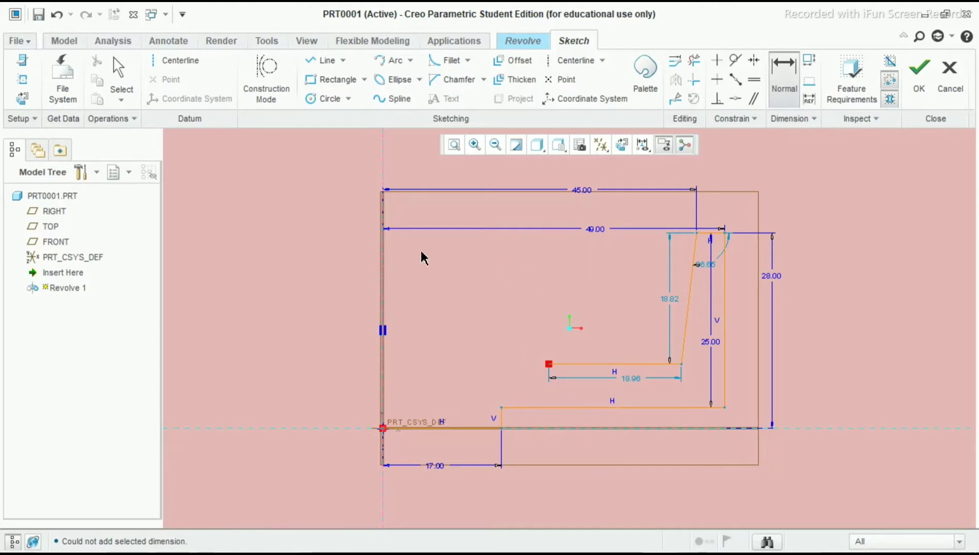
Close the profile with a line slanting up from the recess floor's free end, a horizontal line to the centerline, and a vertical line to the origin.
left_click(319, 63)
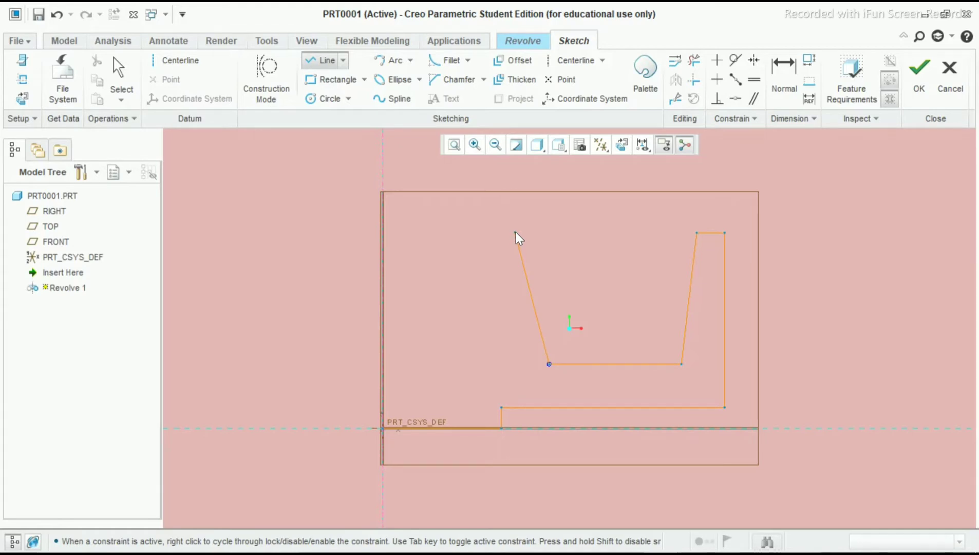
left_click(514, 211)
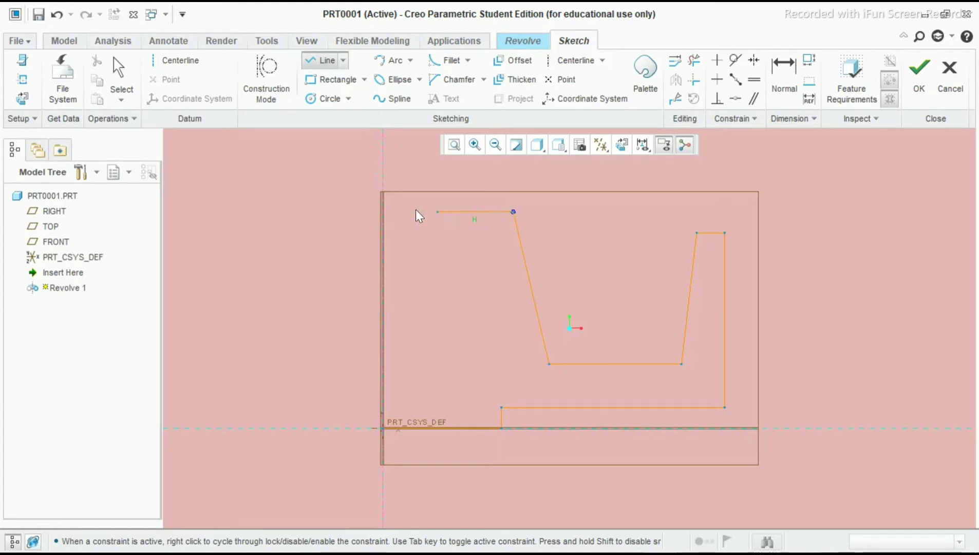
left_click(382, 212)
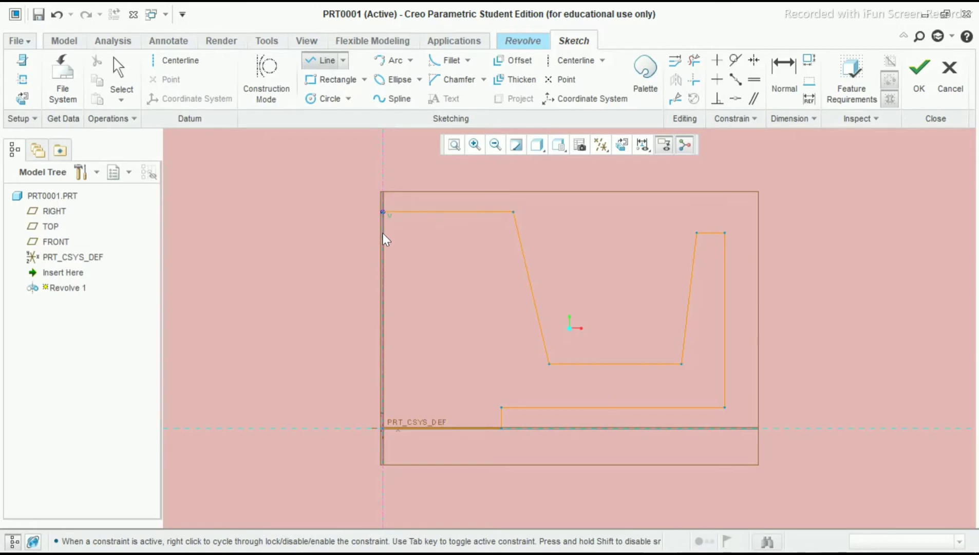
left_click(383, 426)
middle_click(416, 379)
scroll(416, 379, "down", 1)
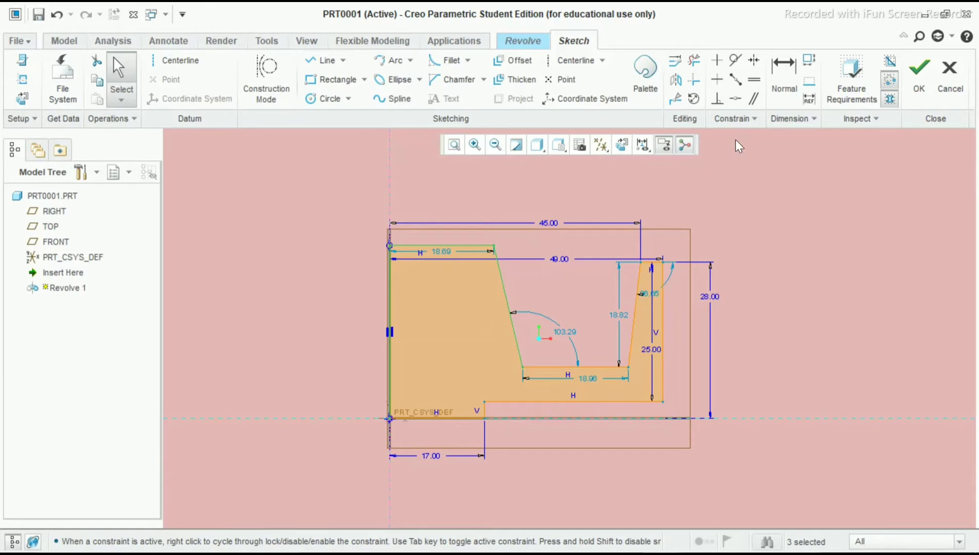
Dimension the distance from the centerline to the hub's upper outer corner and set it to 28/2 mm.
left_click(783, 72)
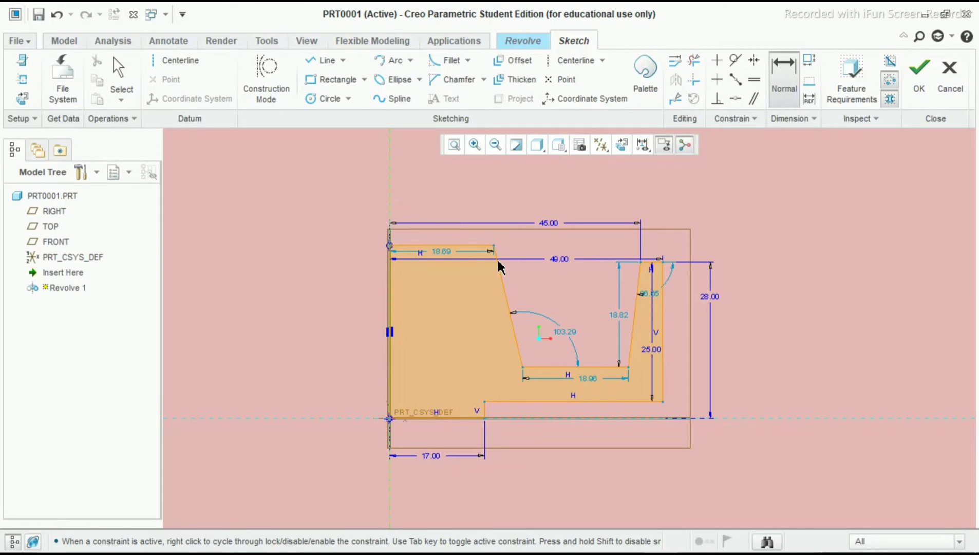
left_click(493, 246)
middle_click(455, 220)
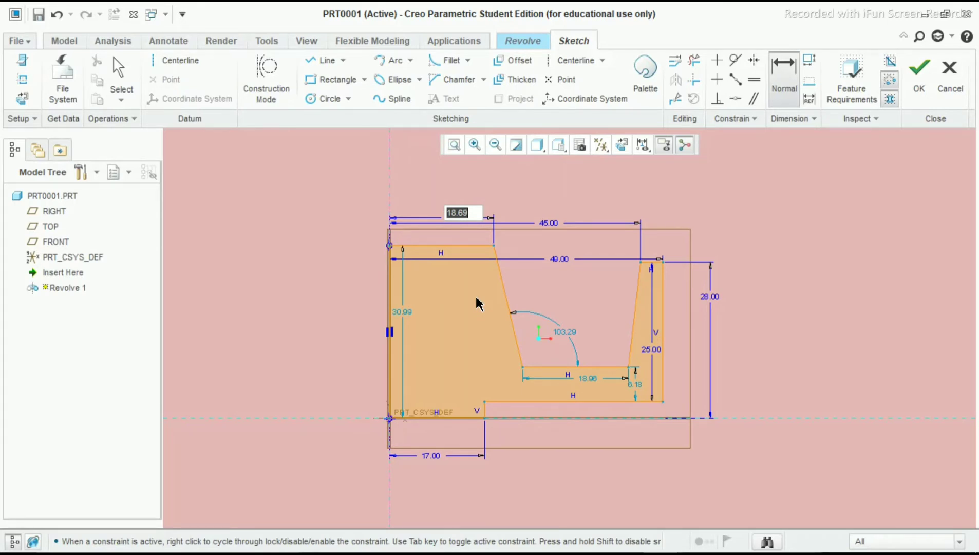
type("28/2")
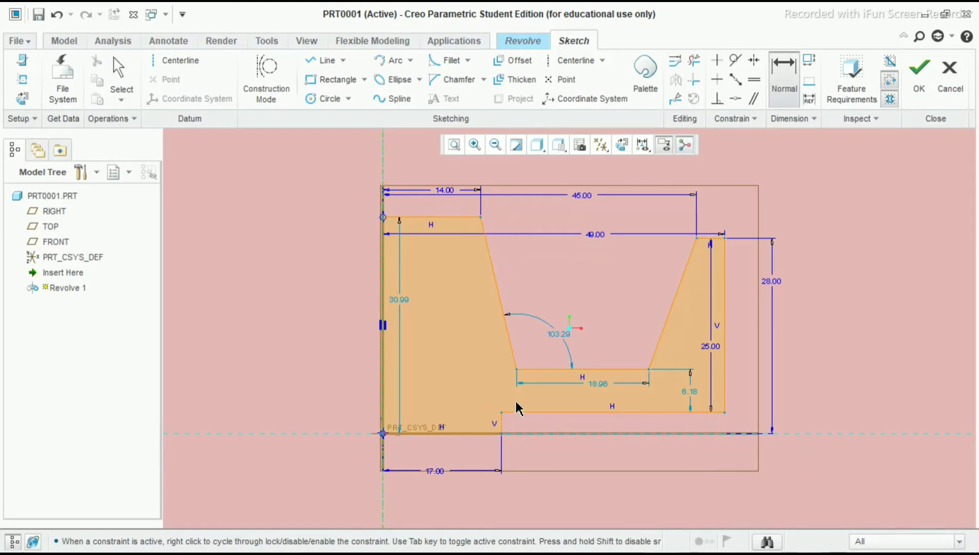
Dimension the distance from the centerline to the hub-side end of the recess floor and set it to 34/2 mm.
left_click(516, 370)
middle_click(513, 204)
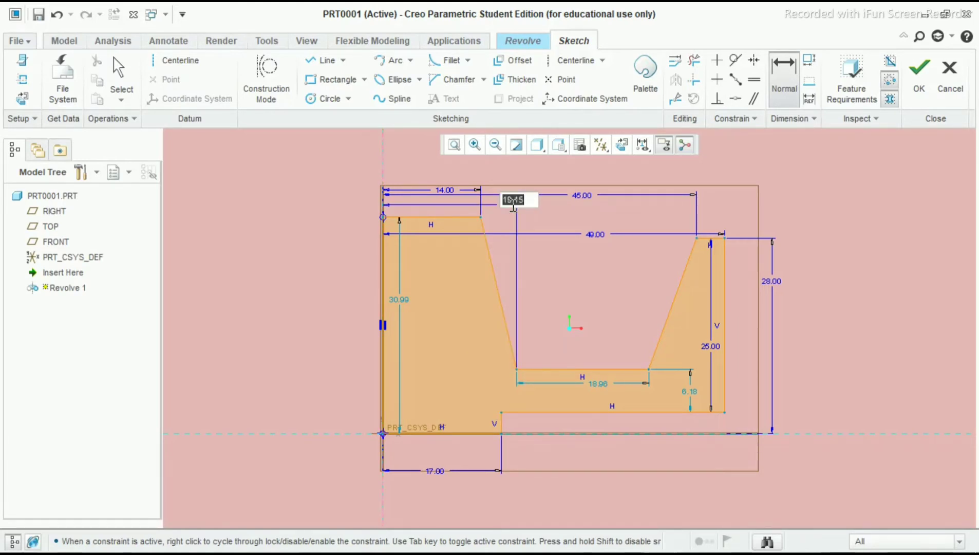
type("34/2")
key("Return")
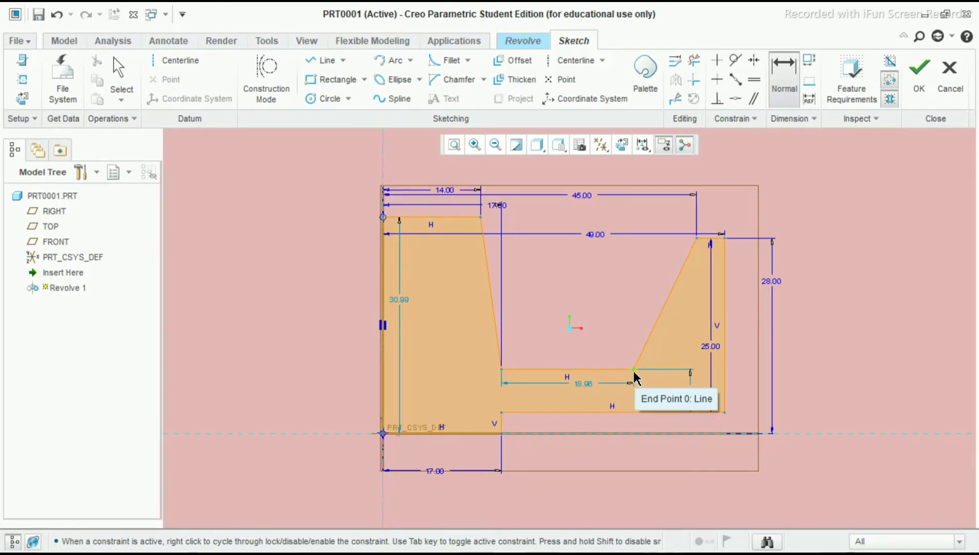
Dimension the distance from the centerline to the outer end of the recess floor and set it to 86/2 mm.
left_click(383, 163)
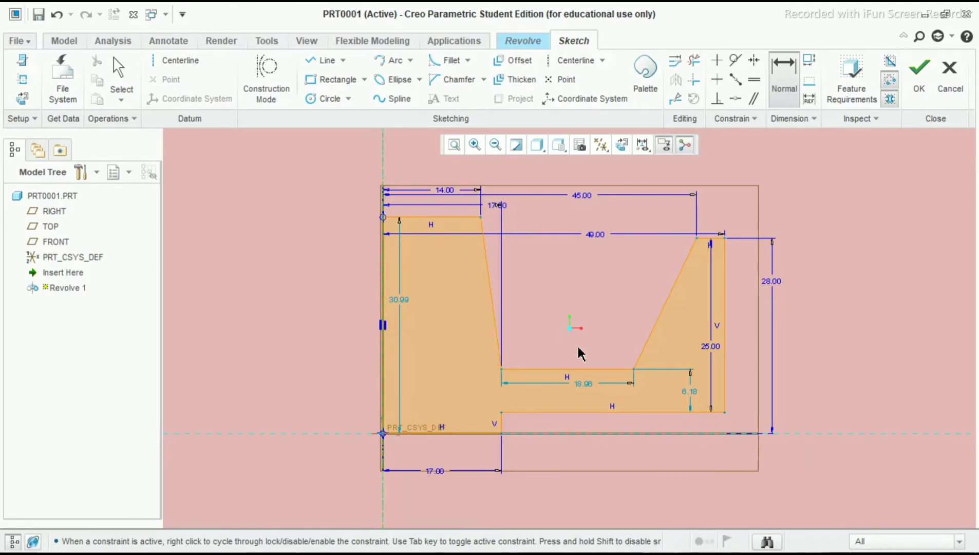
left_click(634, 371)
middle_click(569, 253)
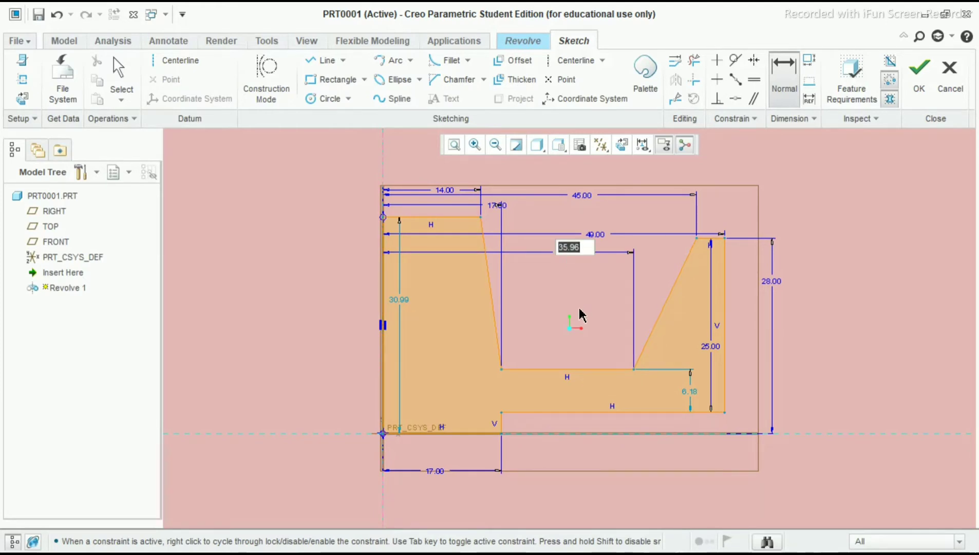
type("86/2")
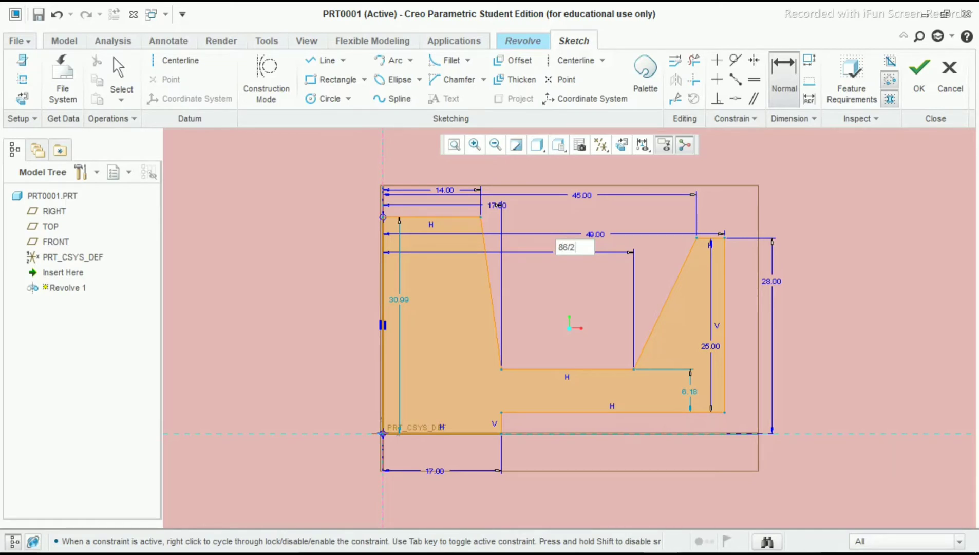
key("Return")
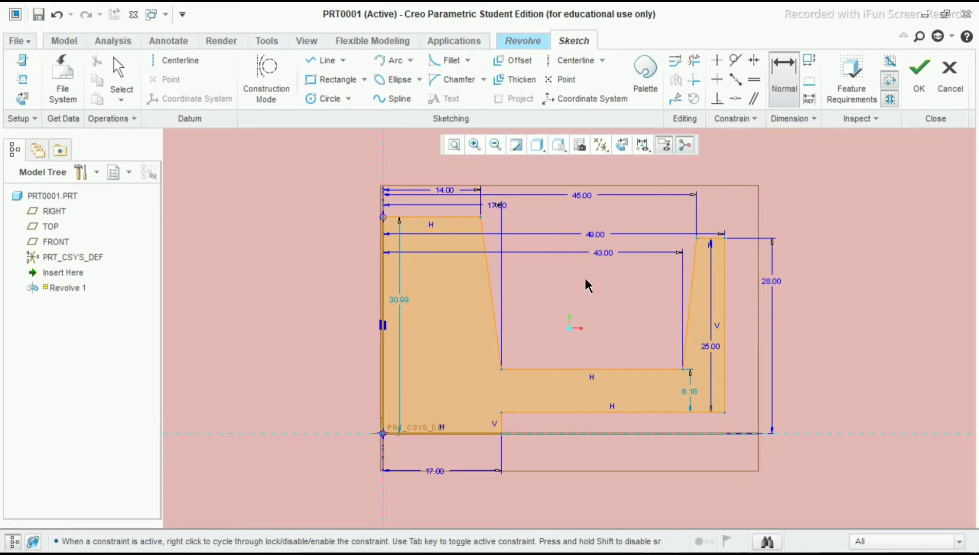
middle_click(588, 283)
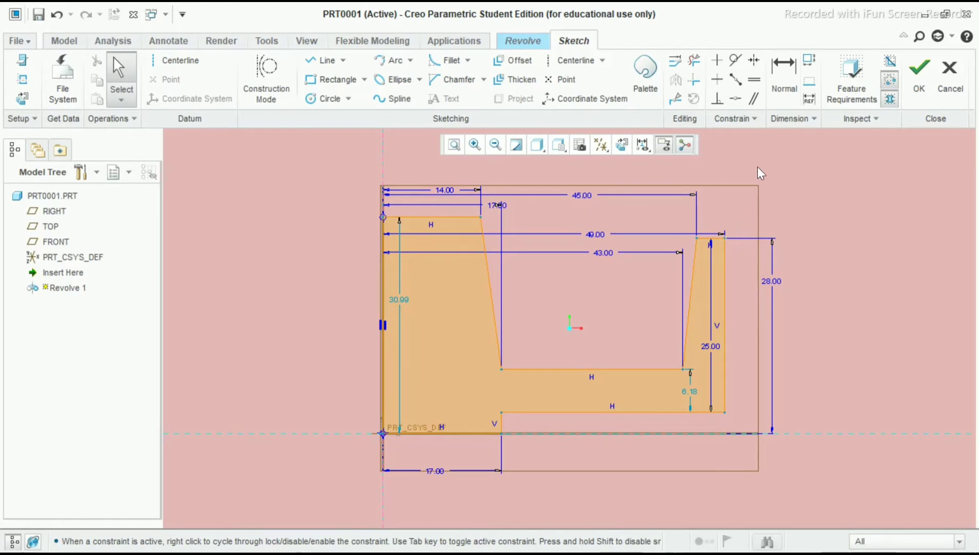
Dimension the vertical depth from the outer wall's rim line to the recess floor's outer end and set it to 15 mm.
left_click(788, 86)
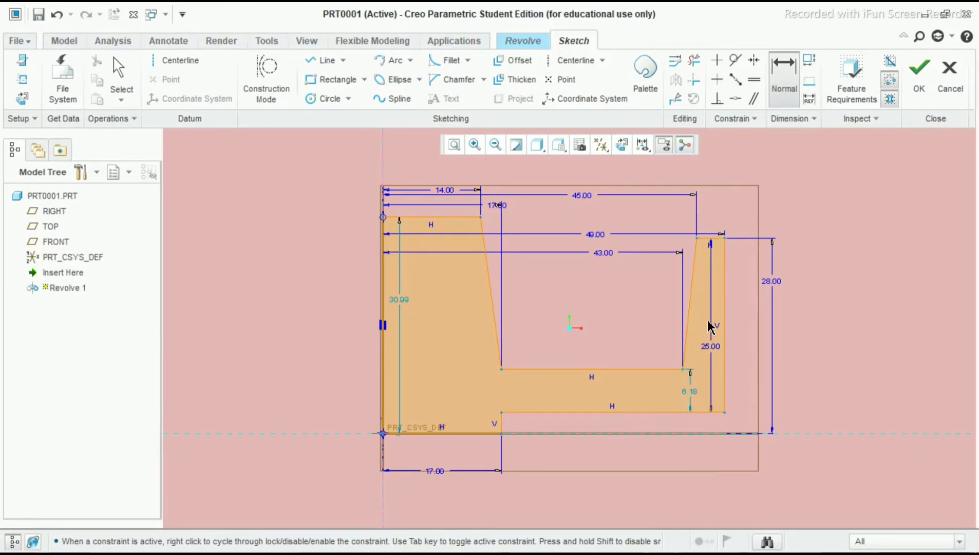
left_click(711, 244)
left_click(683, 368)
middle_click(840, 334)
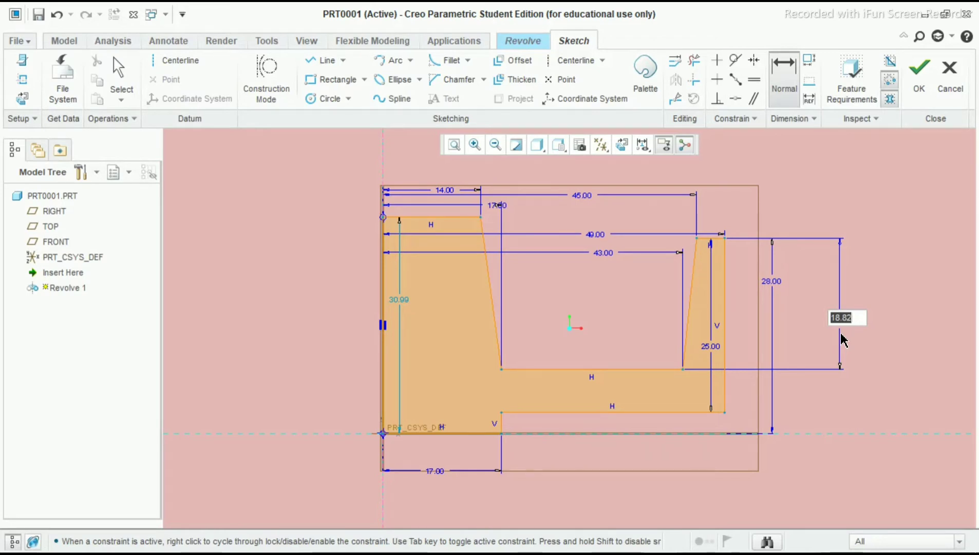
type("15")
key("Return")
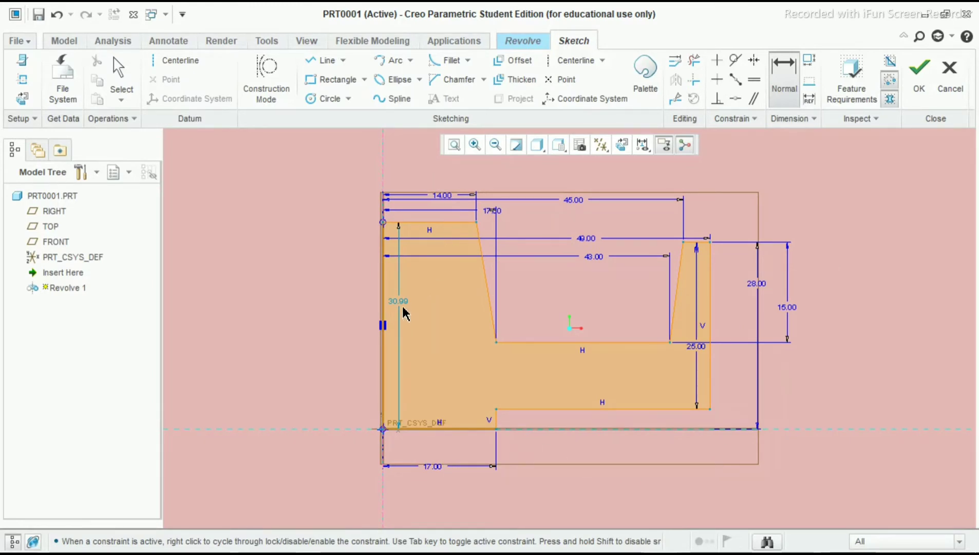
middle_click(810, 180)
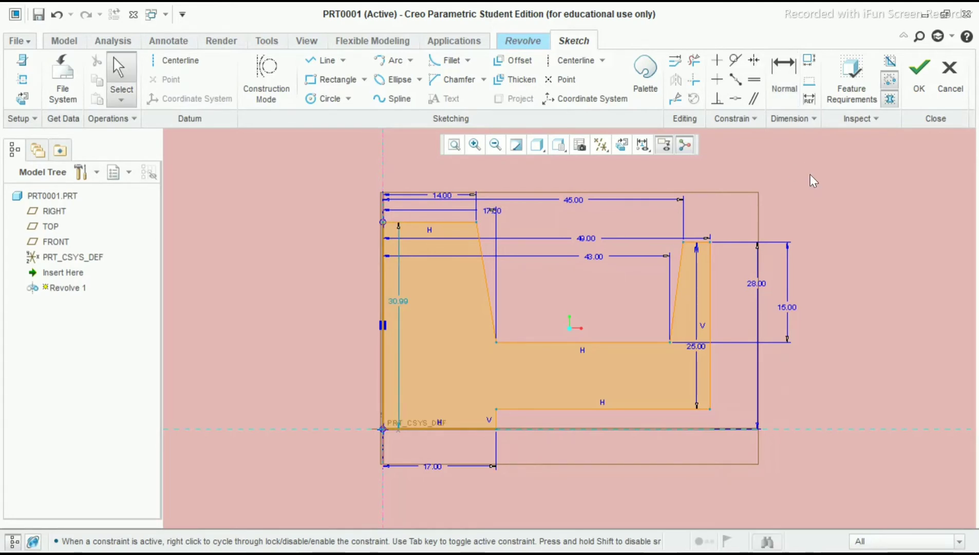
Move the hub's overall height dimension outside the profile beyond the centerline and set it to 44 mm.
mouse_move(400, 304)
left_mouse_down()
mouse_move(317, 317)
mouse_move(308, 345)
mouse_move(298, 317)
left_mouse_up()
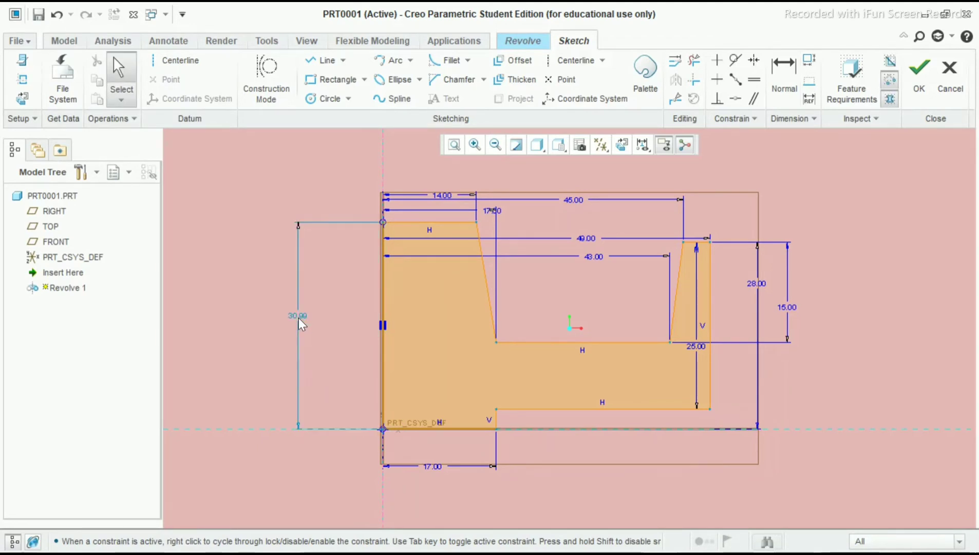
double_click(298, 315)
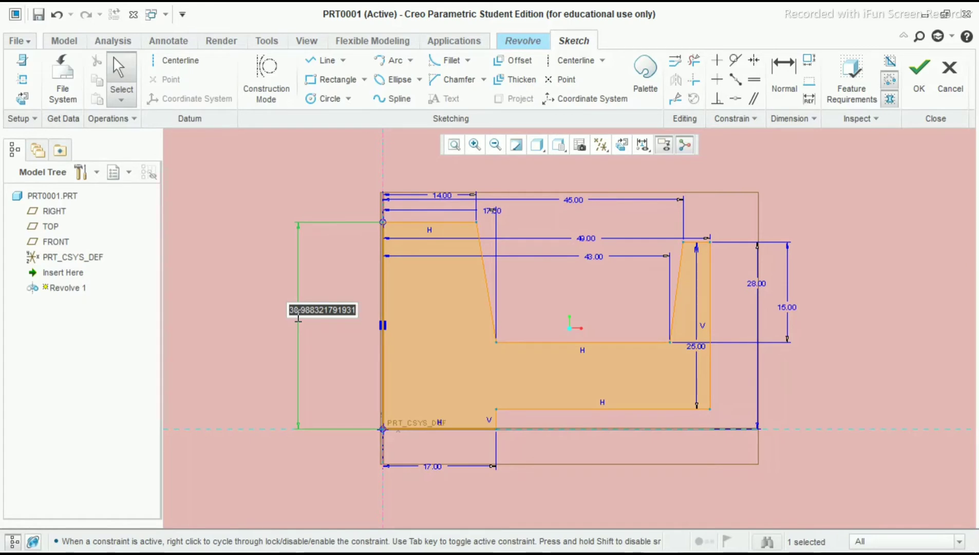
type("44")
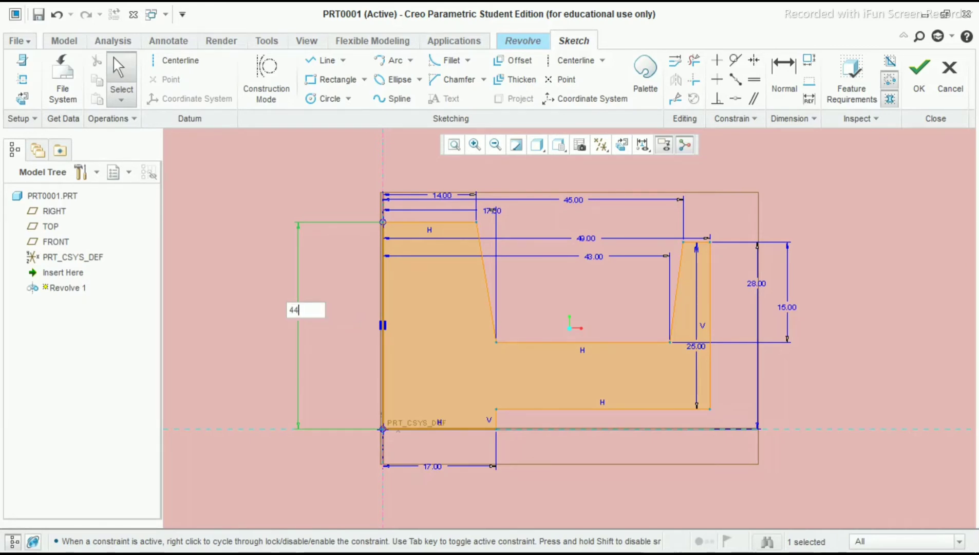
key("Return")
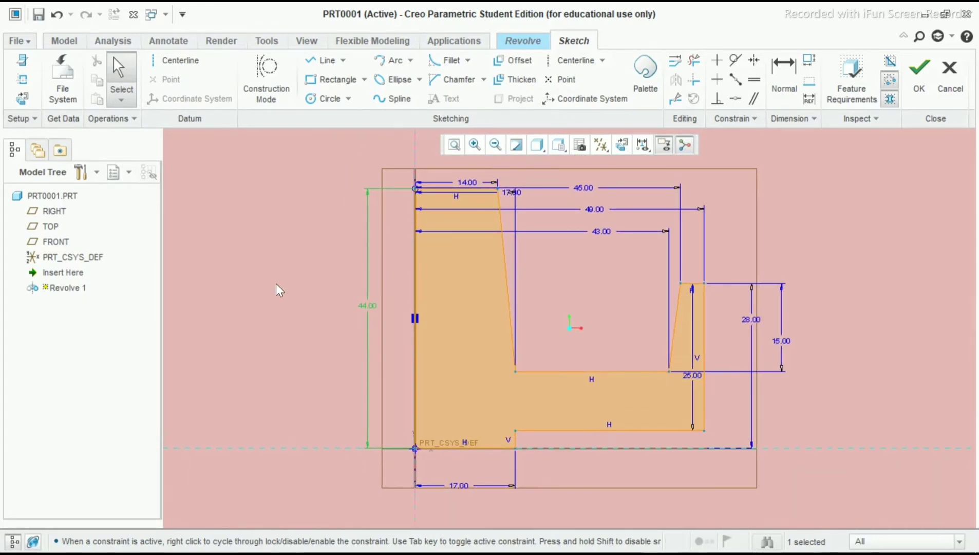
left_click(276, 289)
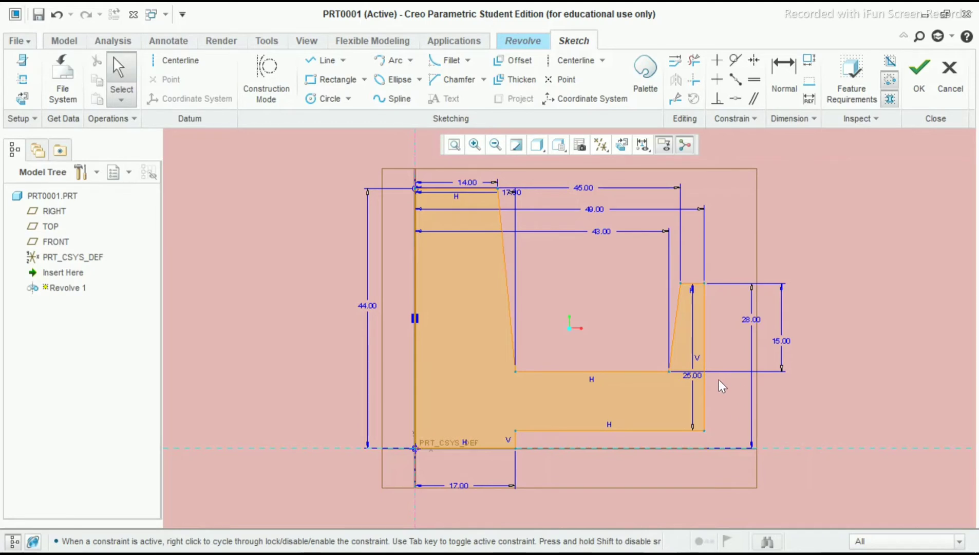
Reposition the 25, 28 and 14 mm dimensions outside the profile and the 15 mm dimension into the open recess.
left_click_drag(690, 376, 731, 376)
left_click_drag(781, 340, 623, 333)
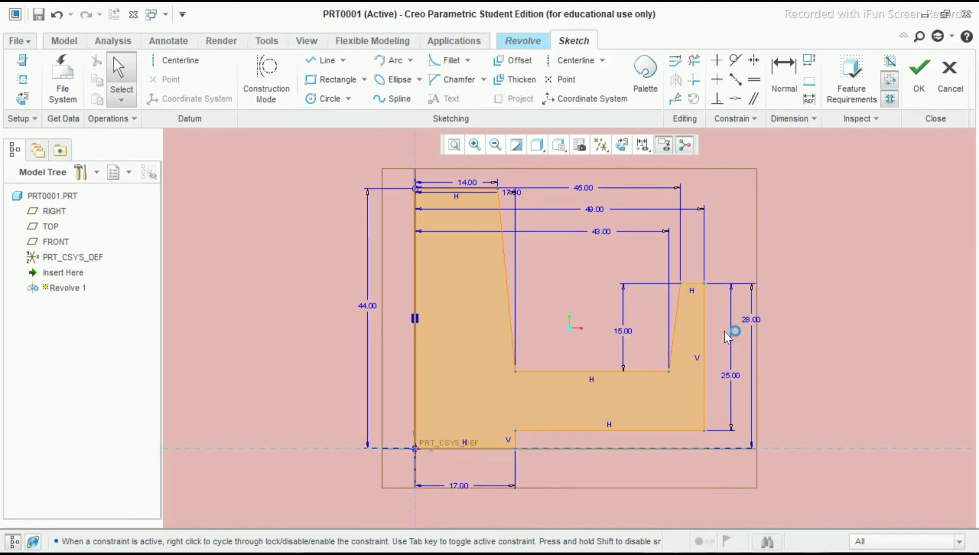
left_click_drag(748, 323, 800, 389)
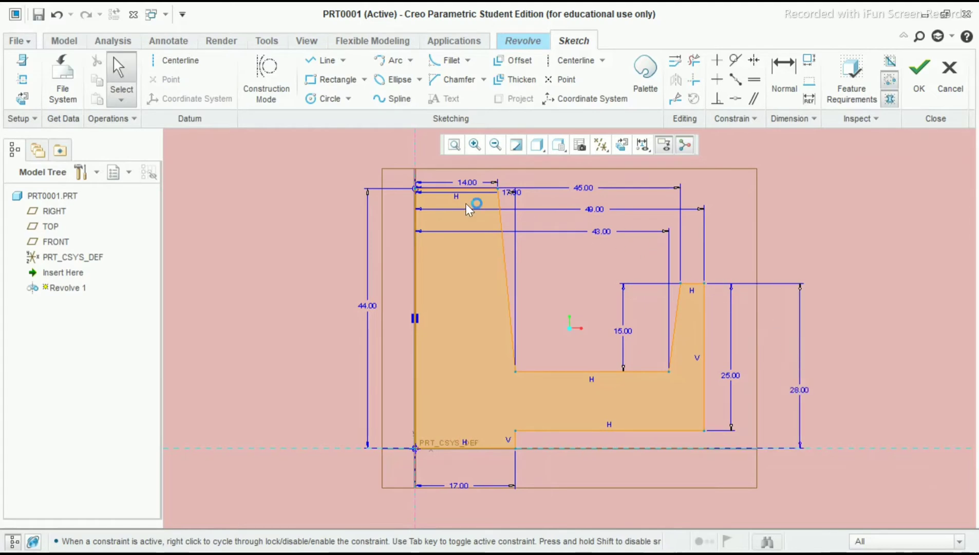
left_click_drag(463, 182, 452, 171)
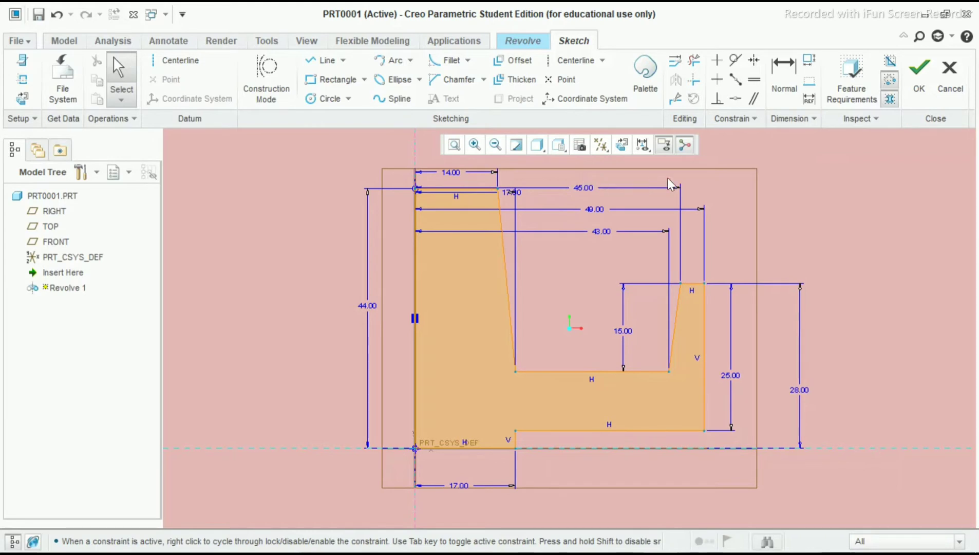
Accept the finished sketch and inspect the 360° revolve preview about the internal centerline from an angled view.
left_click(916, 98)
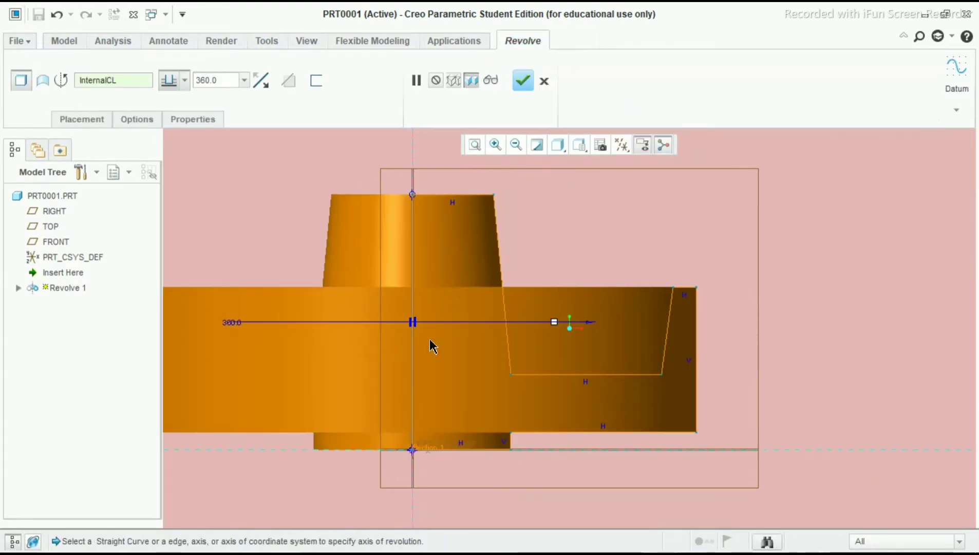
scroll(274, 383, "up", 3)
scroll(192, 378, "down", 3)
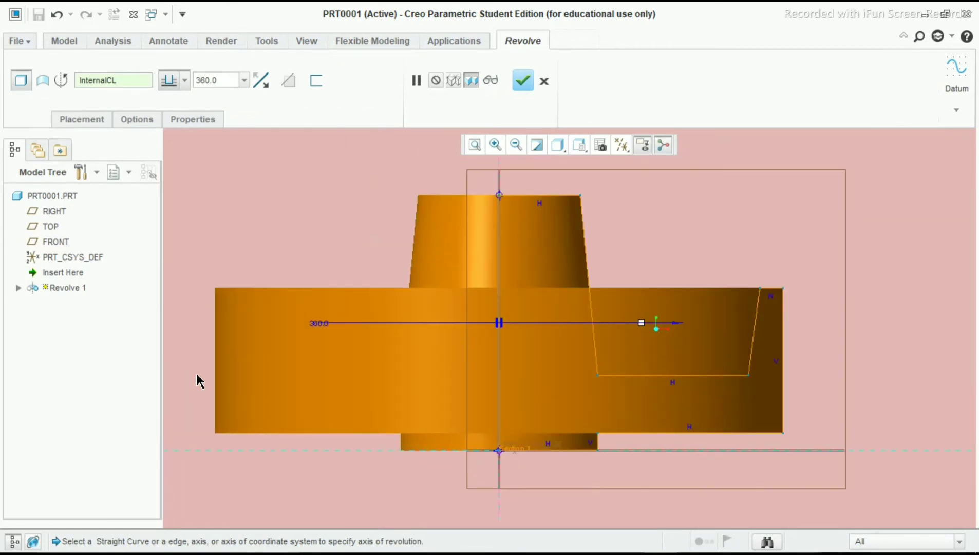
mouse_move(393, 367)
middle_mouse_down()
mouse_move(389, 376)
mouse_move(394, 342)
mouse_move(382, 372)
middle_mouse_up()
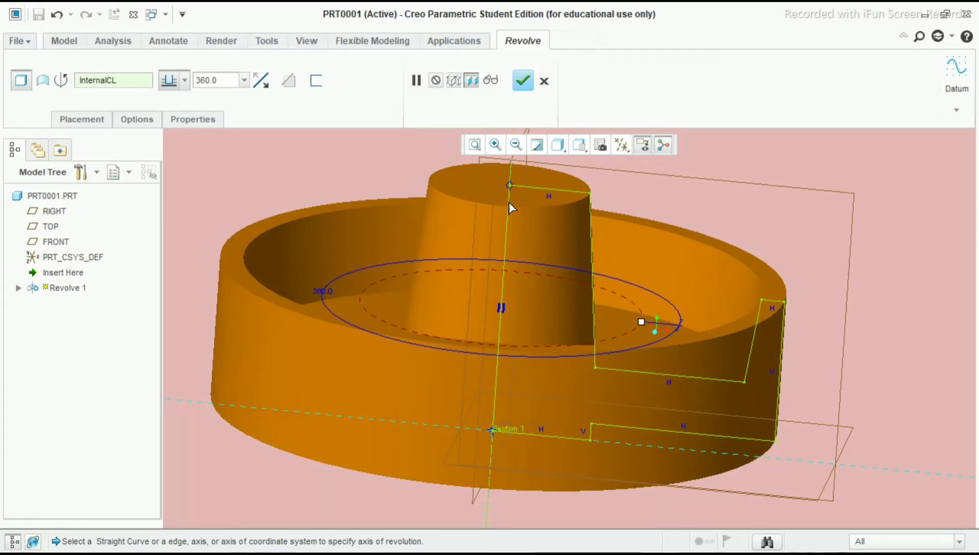
Complete the 360° revolve of the drum profile and view the solid from above.
left_click(523, 81)
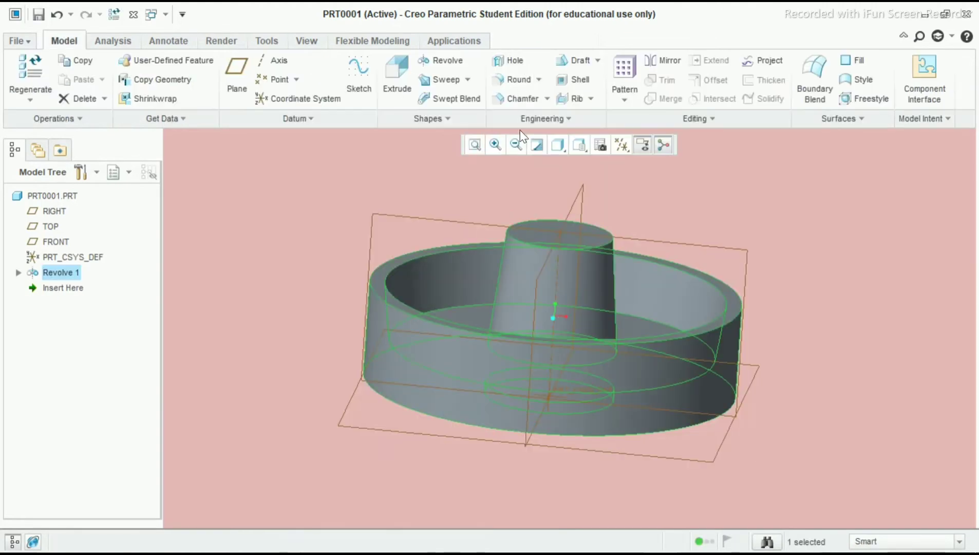
left_click(410, 165)
mouse_move(410, 165)
middle_mouse_down()
mouse_move(413, 125)
mouse_move(408, 159)
middle_mouse_up()
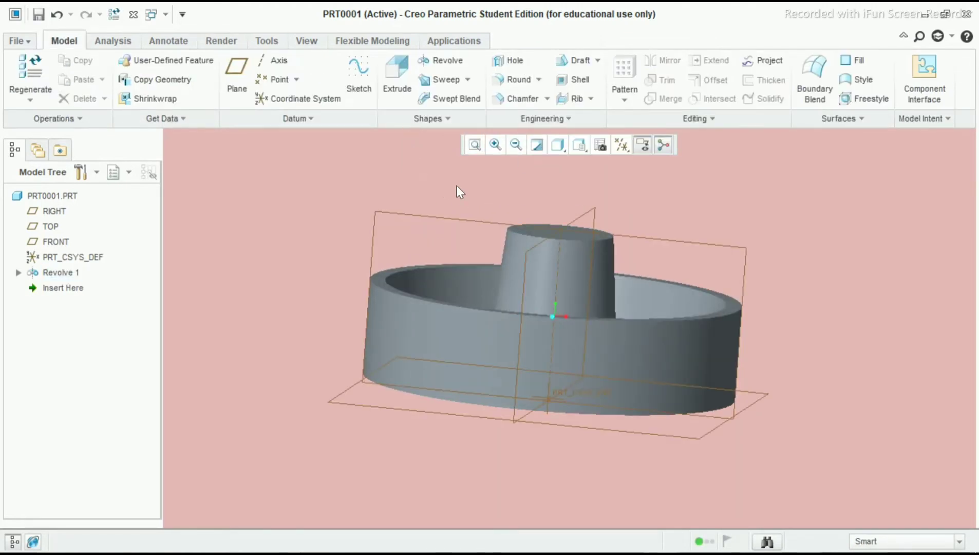
middle_click_drag(468, 198, 458, 227)
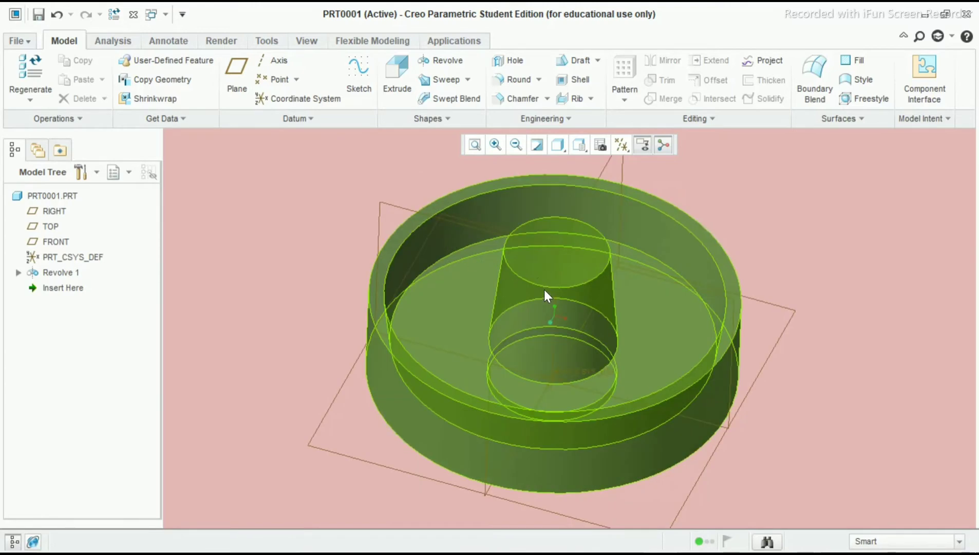
Start an extrude sketch on the hub's top face and add the face's circular edge as a sketch reference.
left_click(559, 275)
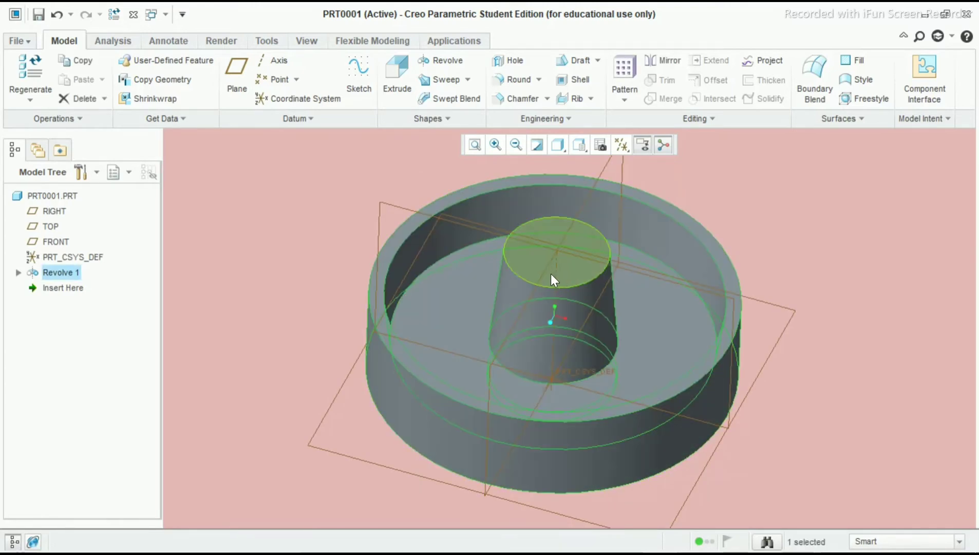
left_click(550, 273)
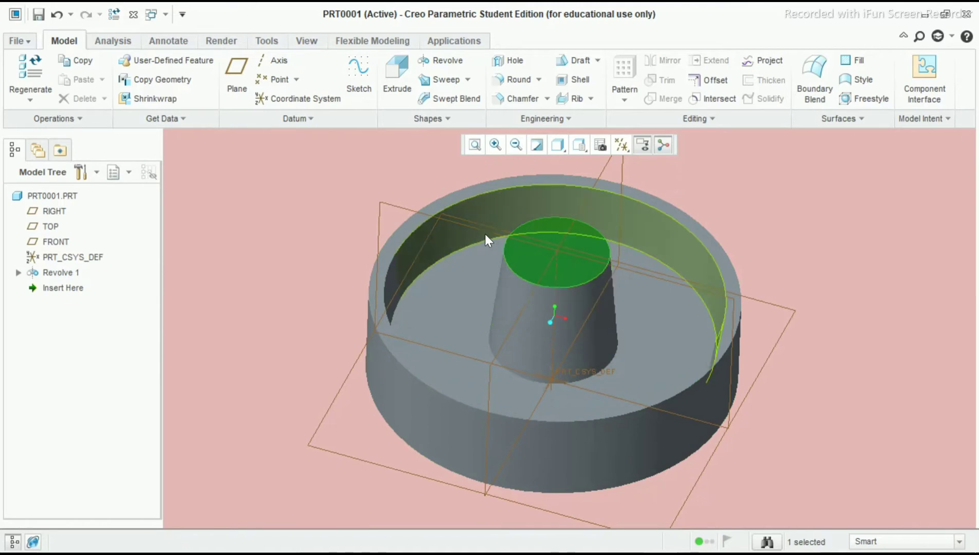
left_click(403, 83)
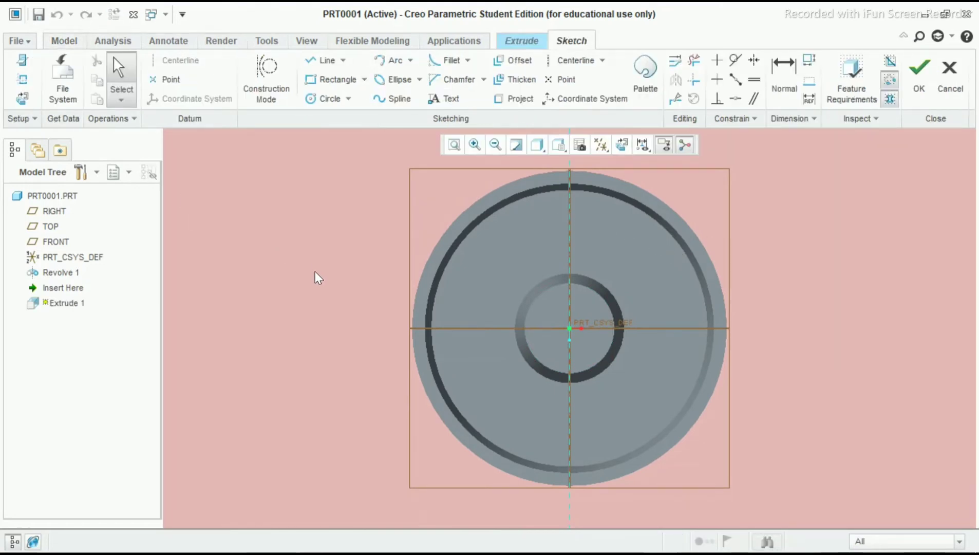
left_click(22, 79)
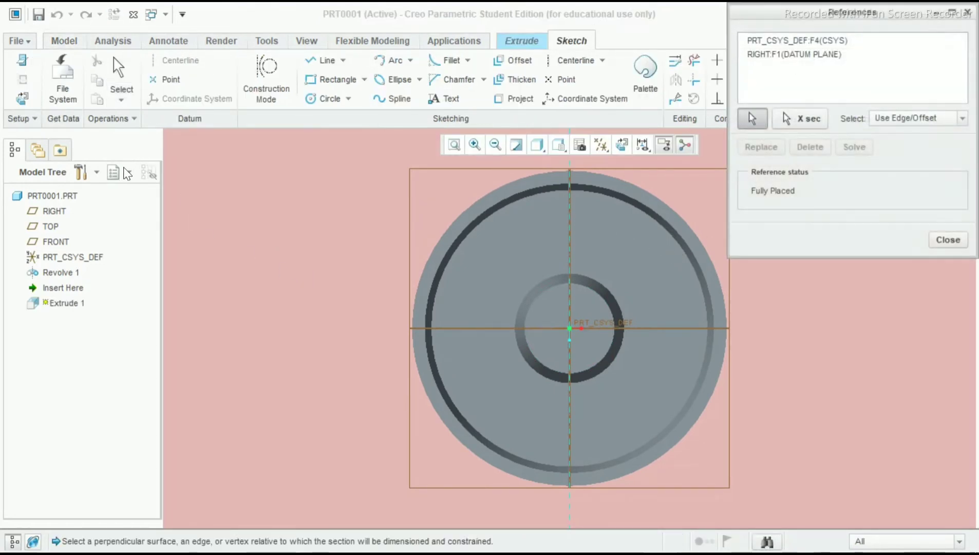
left_click(545, 368)
left_click(530, 310)
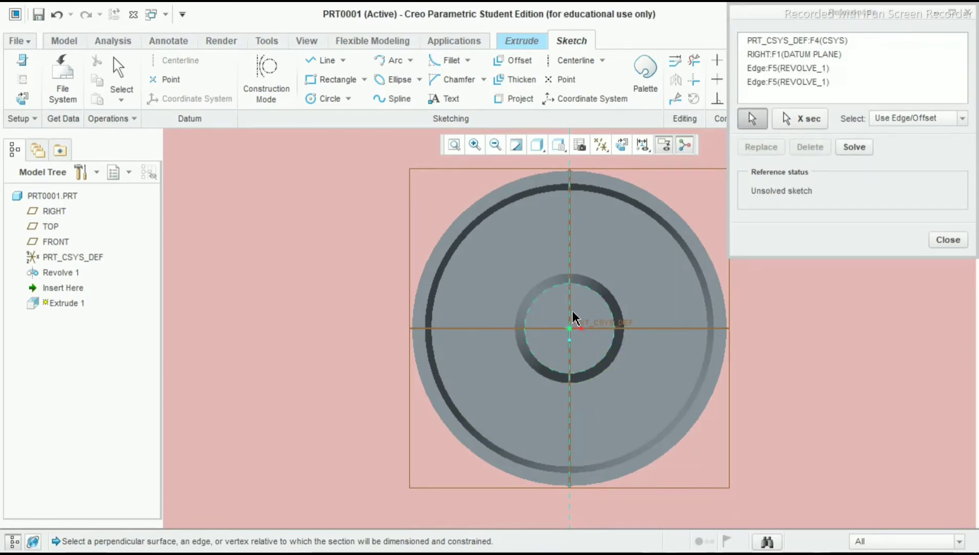
left_click(959, 240)
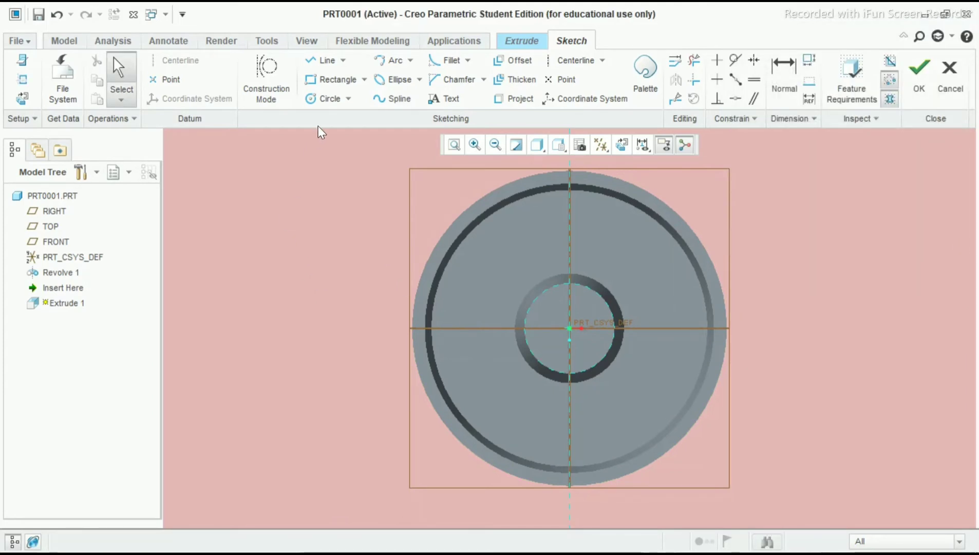
Sketch a circle about 17.9 mm in diameter centered on the hub's axis.
left_click(324, 102)
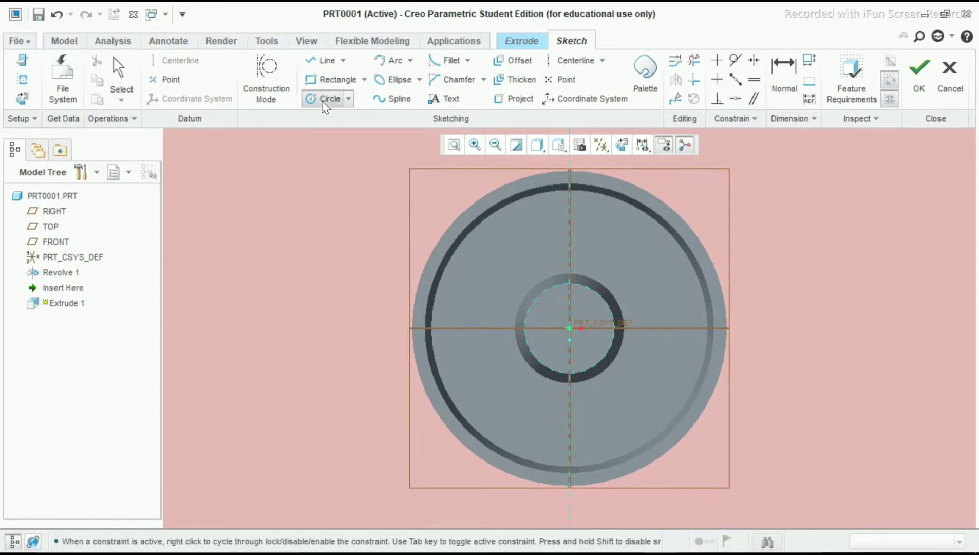
left_click(569, 328)
left_click(580, 353)
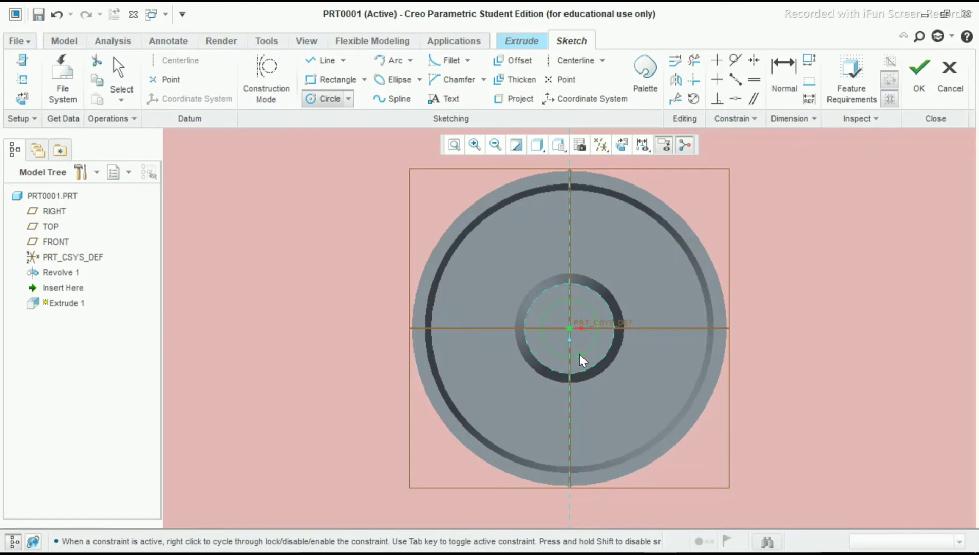
middle_click(804, 315)
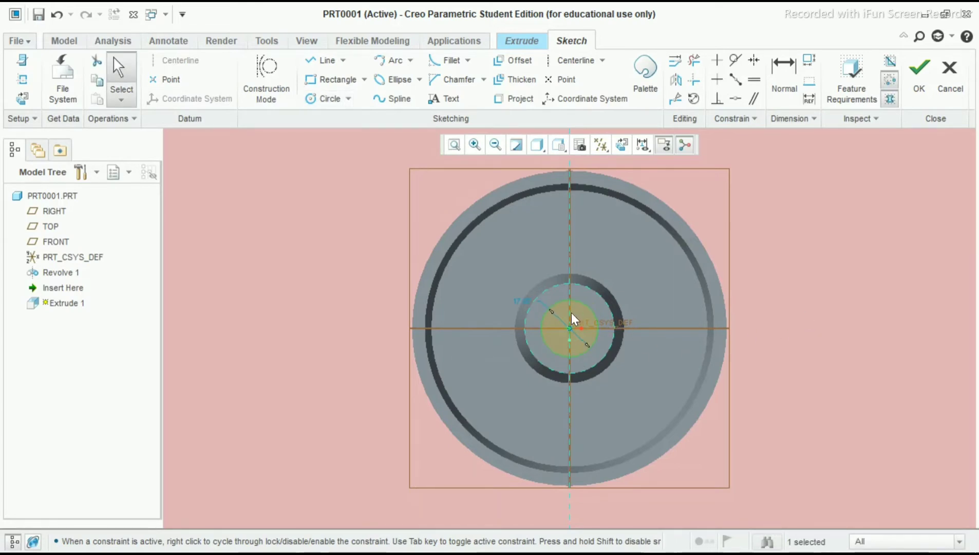
Move the circle's diameter dimension outside the drum outline and set it to 16 mm.
left_click_drag(522, 303, 356, 355)
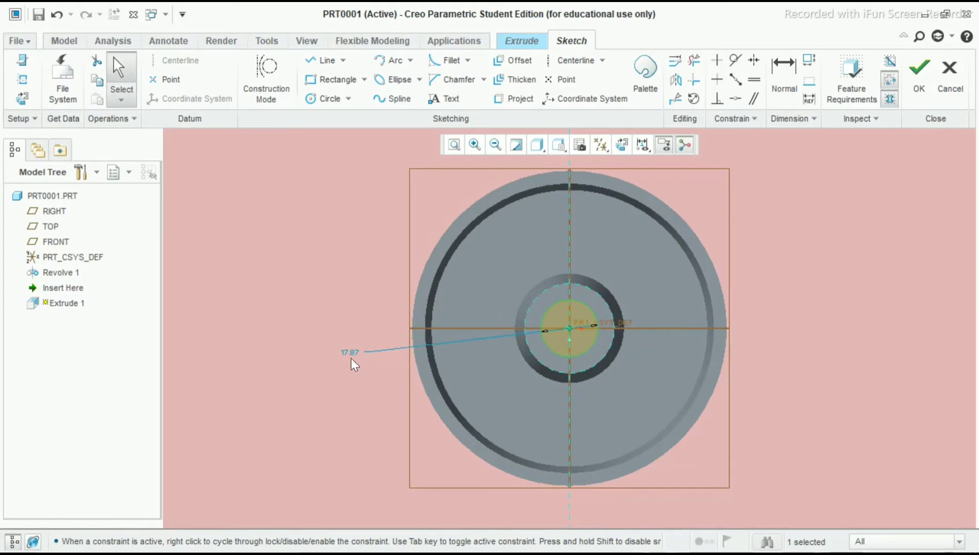
double_click(351, 357)
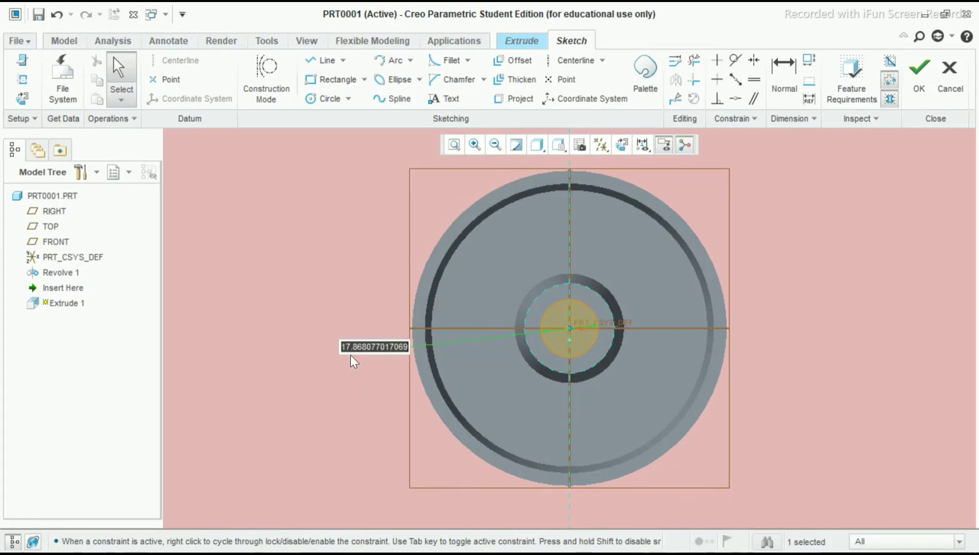
type("1")
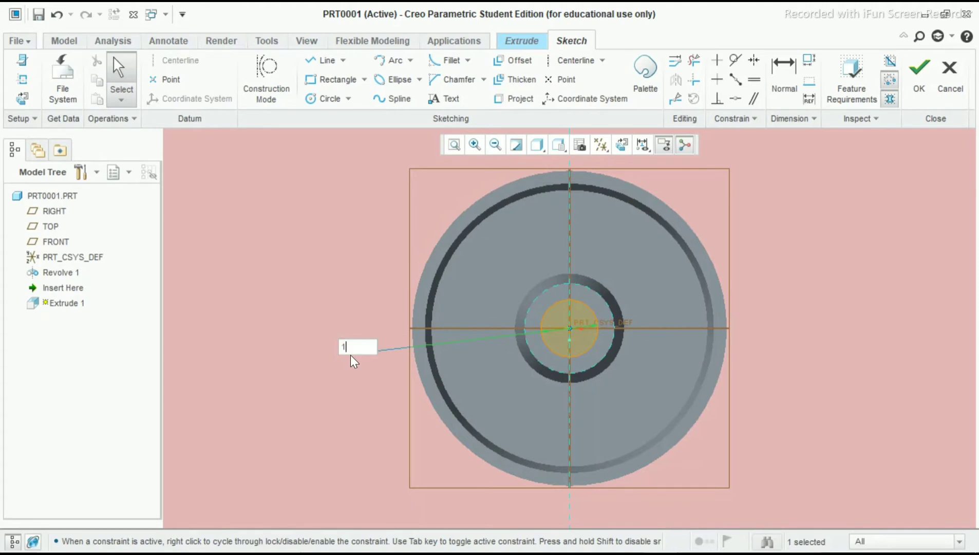
type("6")
key("Return")
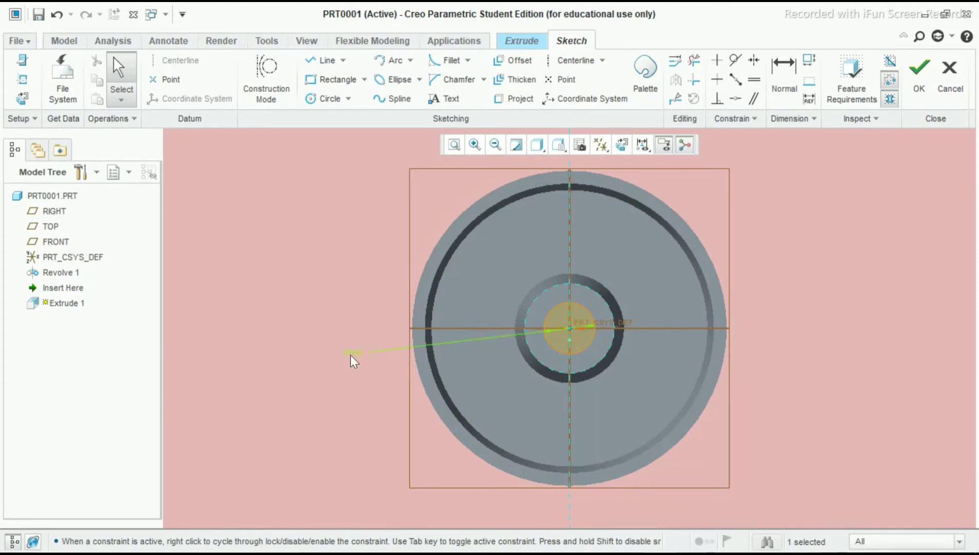
left_click(347, 396)
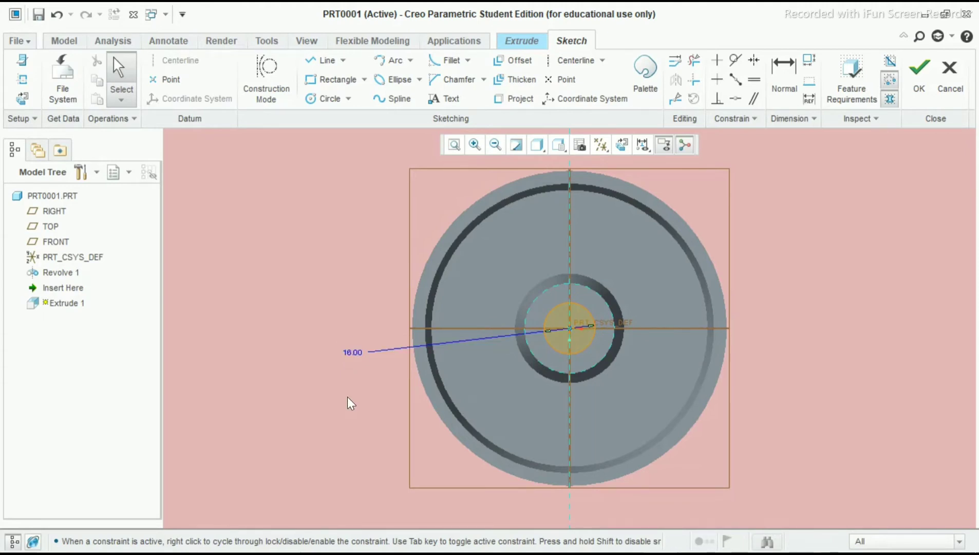
Accept the circle sketch and make the extrusion a material-removing cut directed down into the hub.
left_click(351, 352)
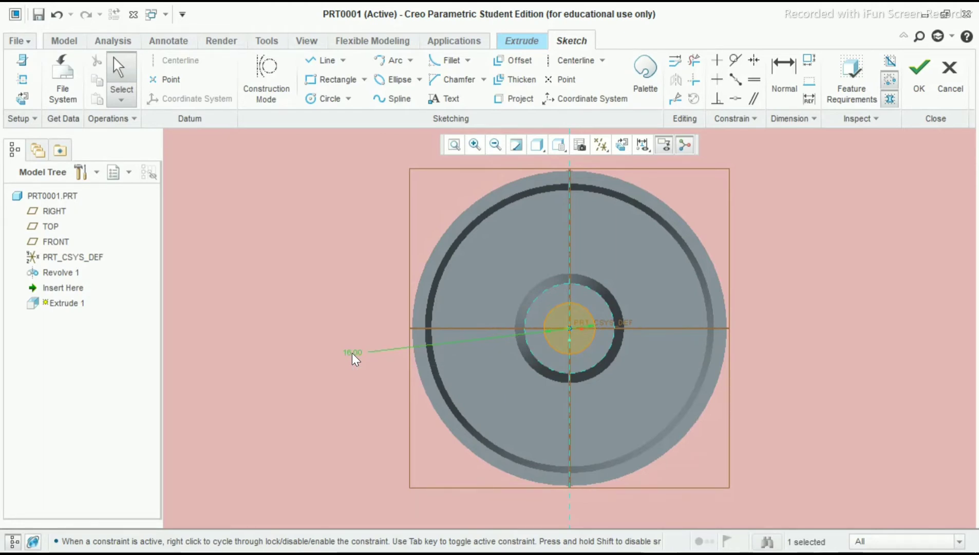
right_click(352, 352)
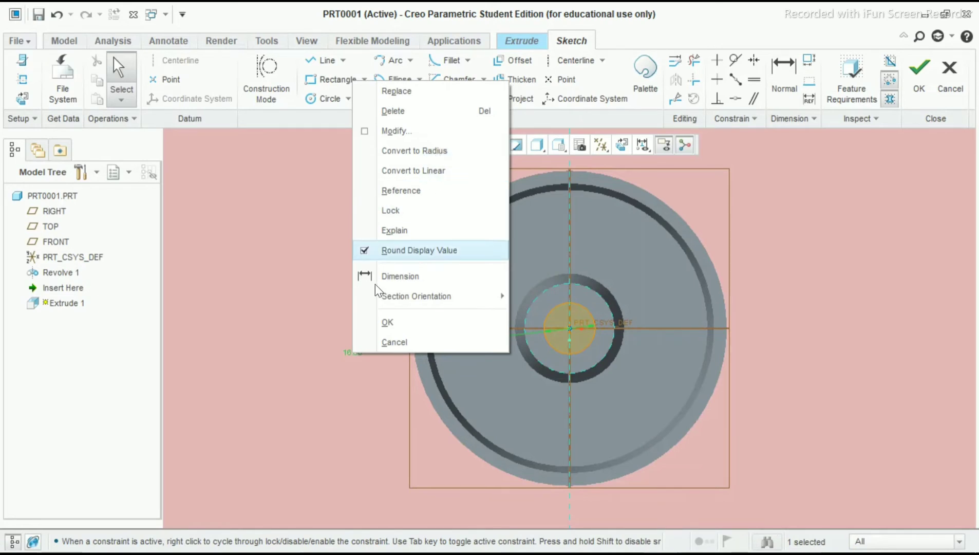
left_click(386, 321)
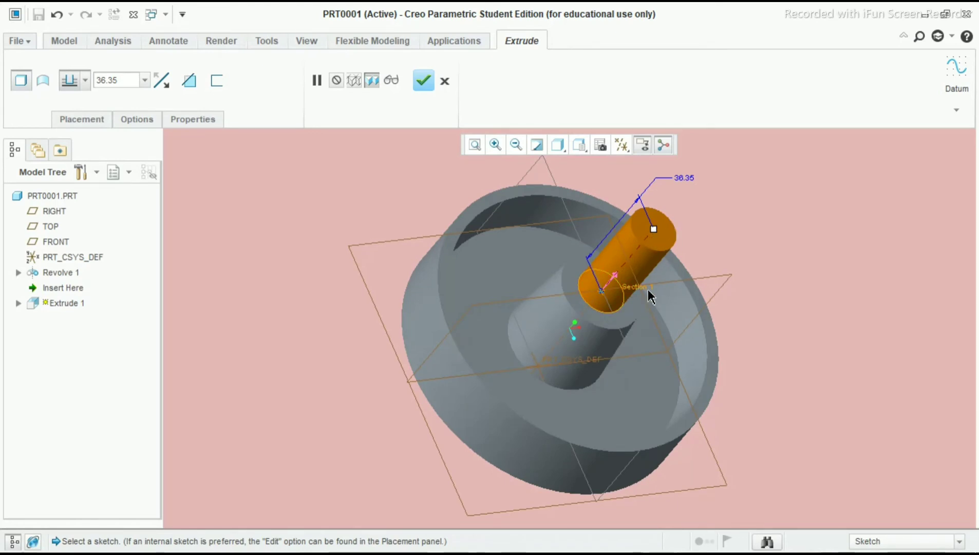
left_click(165, 83)
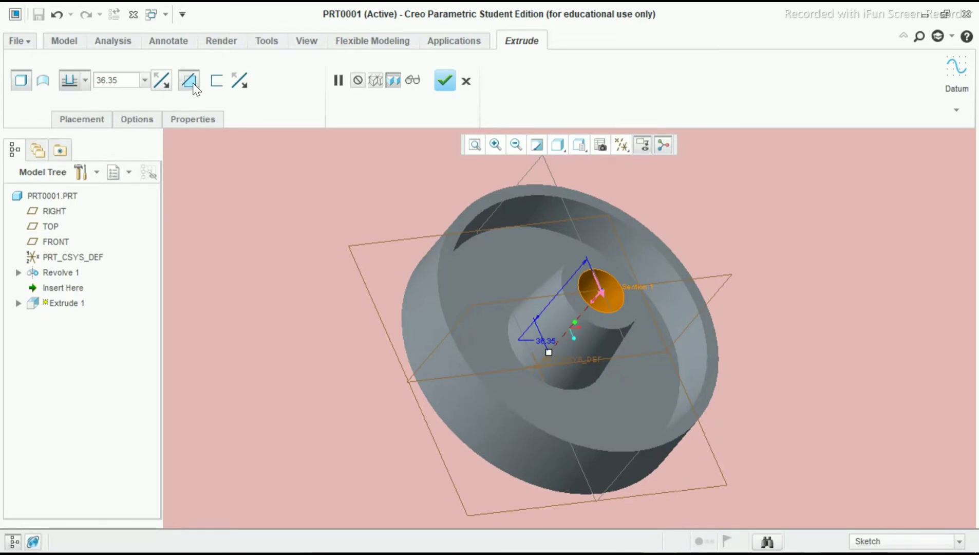
middle_click_drag(334, 293, 326, 249)
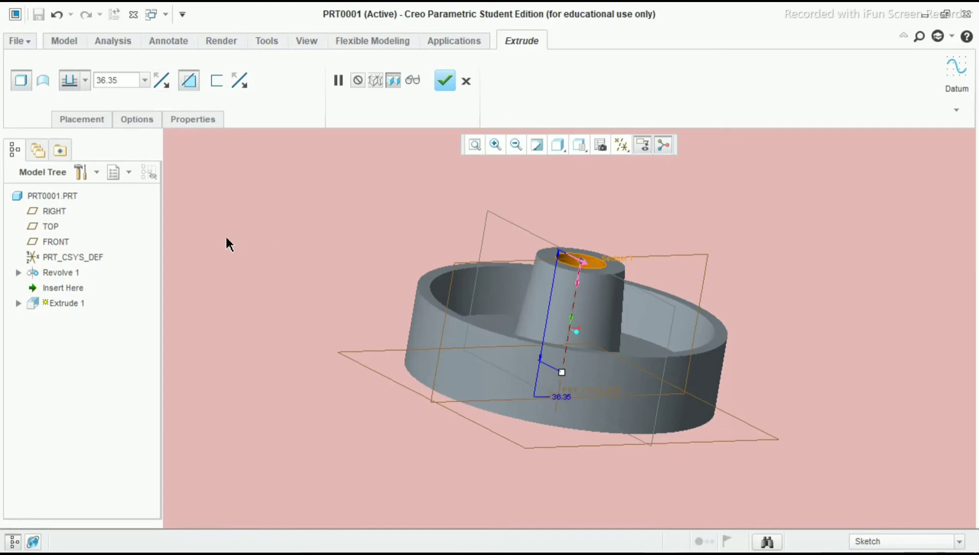
Set the hub bore's cut depth to through all and complete the extrusion.
left_click(84, 79)
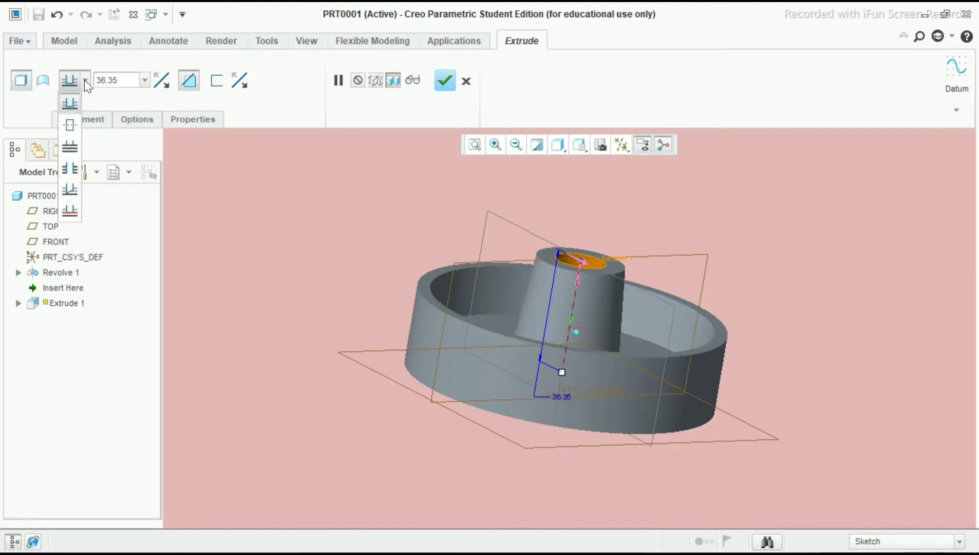
left_click(72, 171)
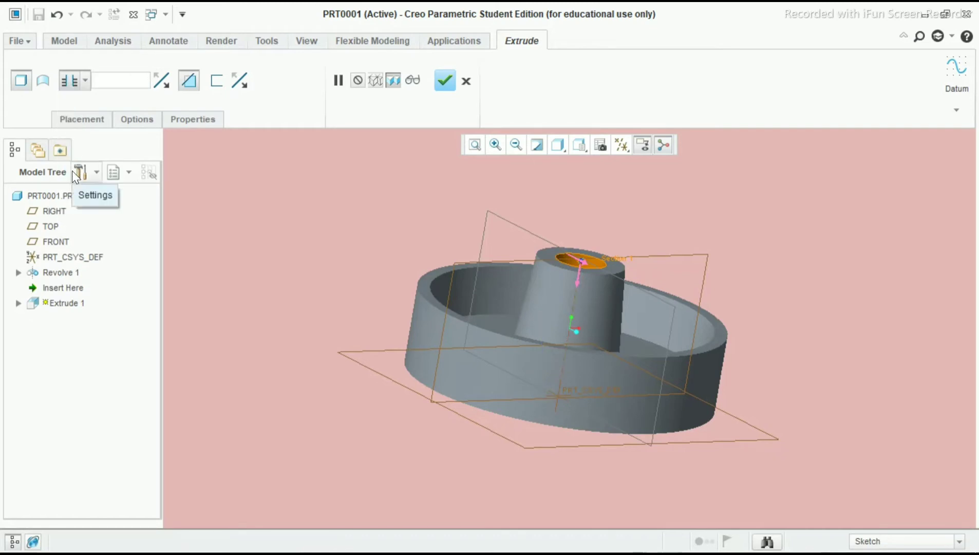
middle_click_drag(461, 323, 438, 362)
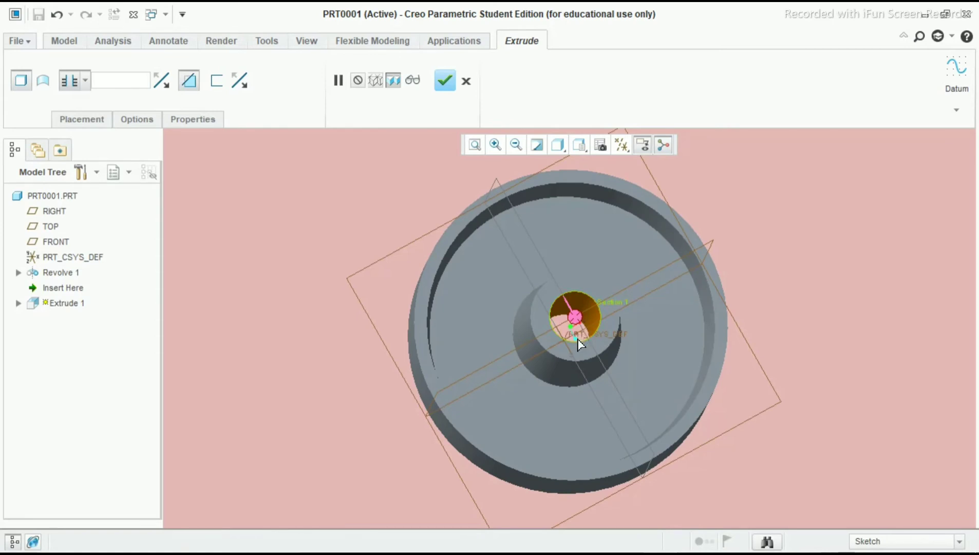
left_click(442, 79)
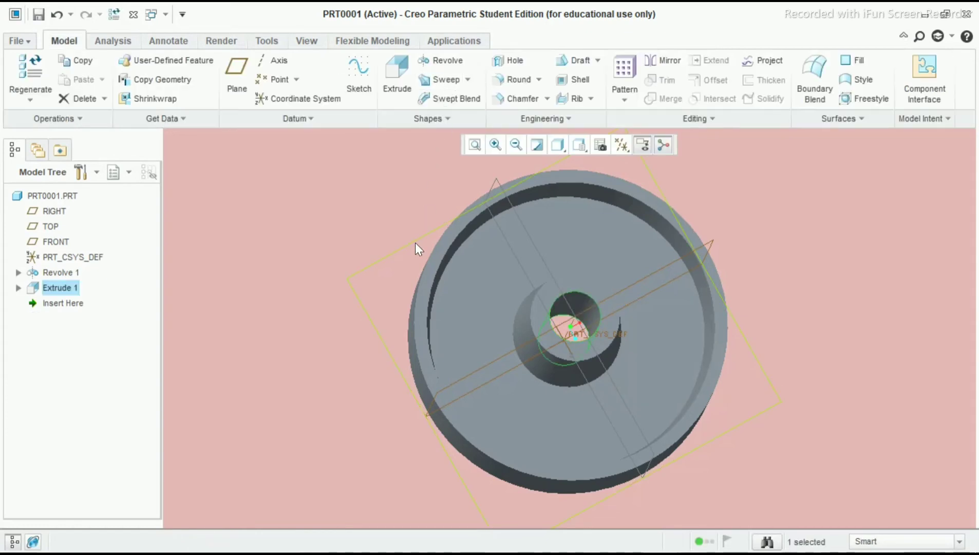
left_click(366, 210)
middle_click_drag(367, 199, 442, 342)
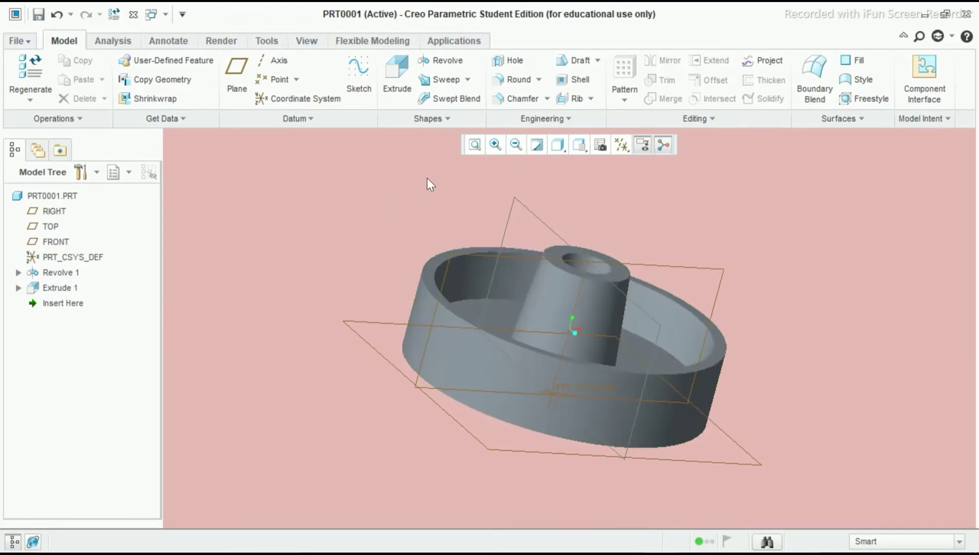
Start a round feature and apply a 5 mm radius to the drum's outer bottom edge.
left_click(520, 82)
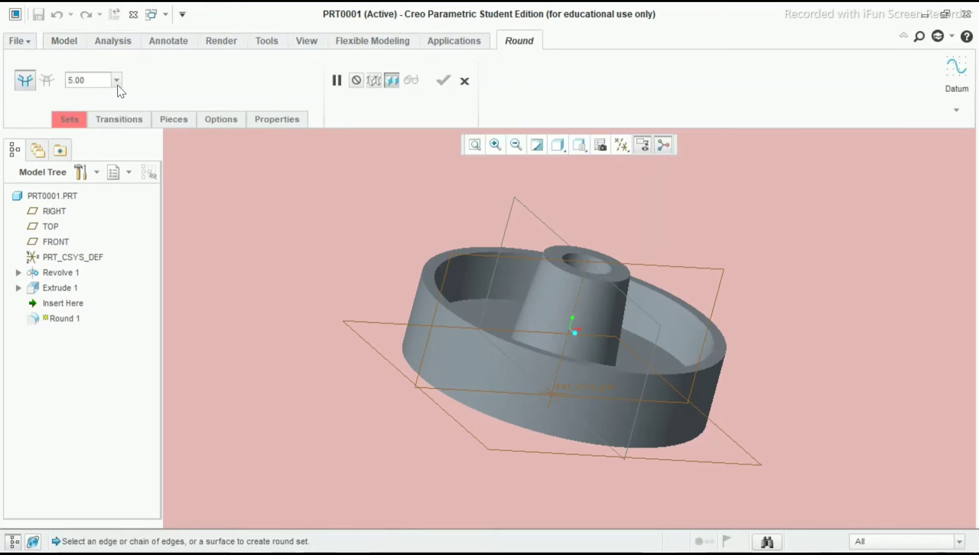
left_click(70, 119)
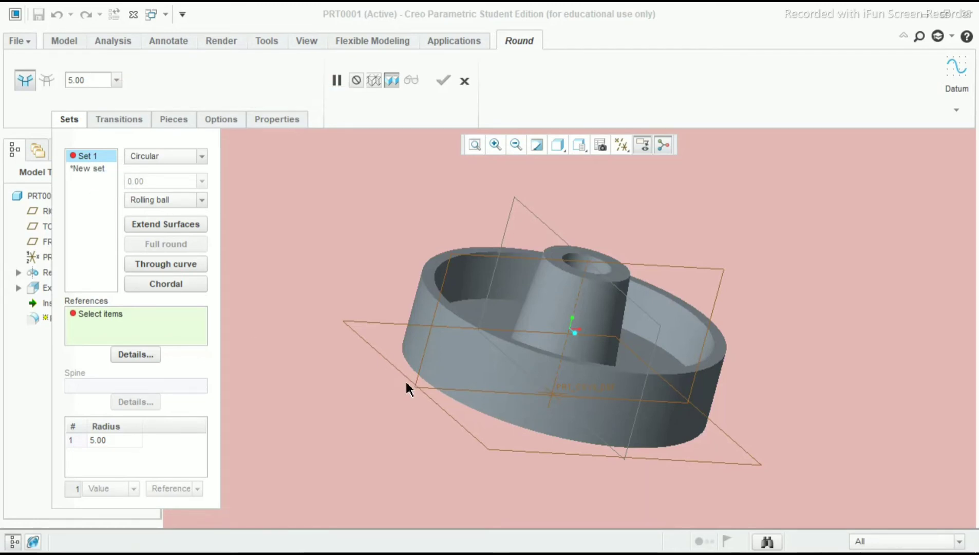
left_click(460, 407)
mouse_move(460, 407)
middle_mouse_down()
mouse_move(463, 356)
mouse_move(455, 398)
middle_mouse_up()
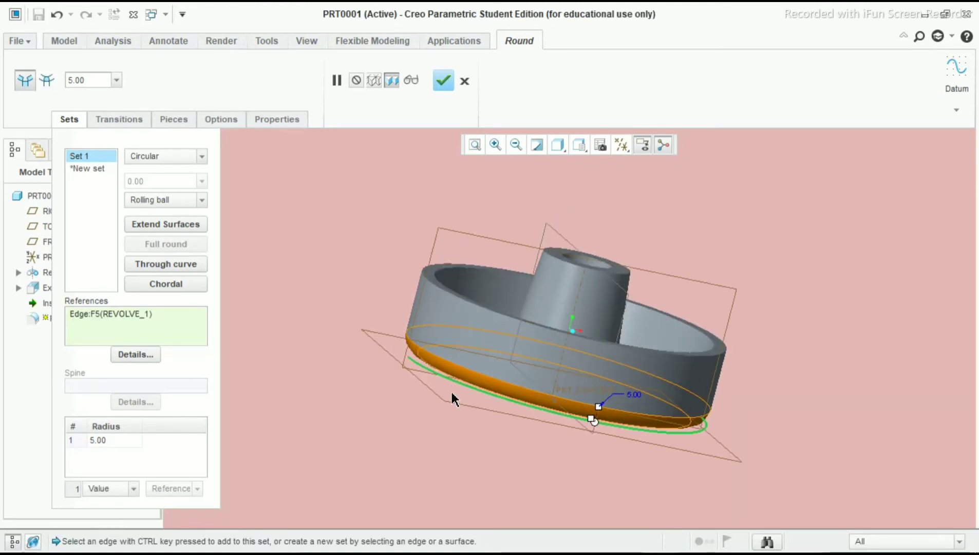
Add a second set to the round feature and give it a 2 mm radius.
left_click(83, 167)
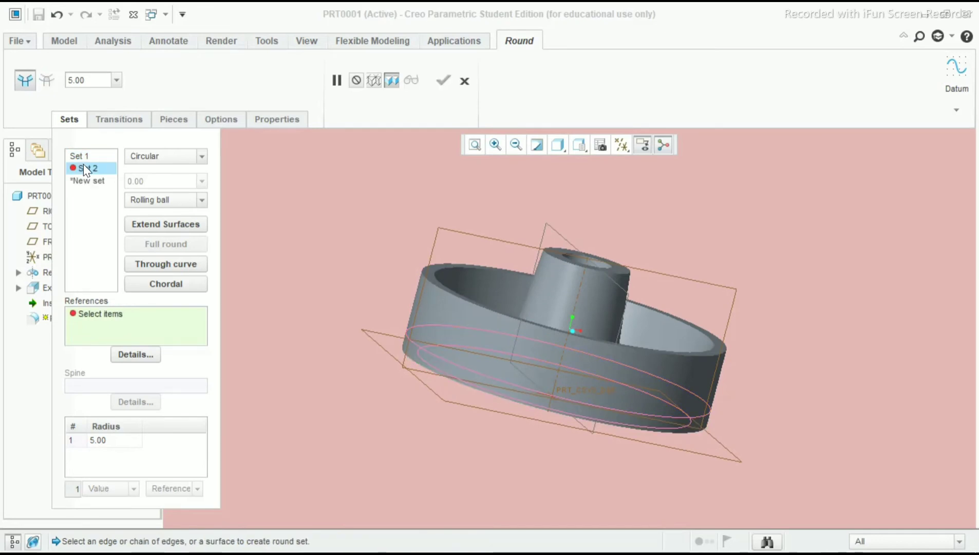
middle_click_drag(565, 319, 519, 343)
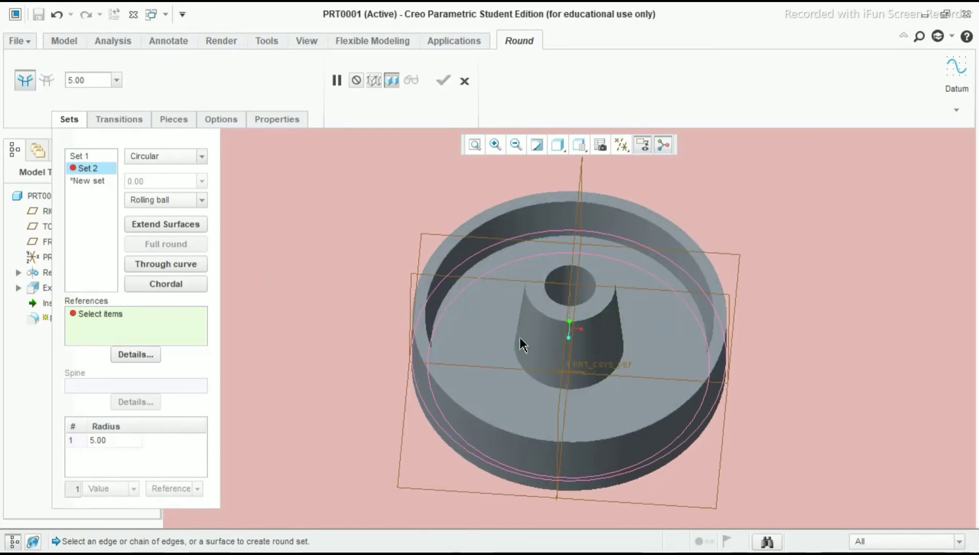
scroll(472, 379, "up", 2)
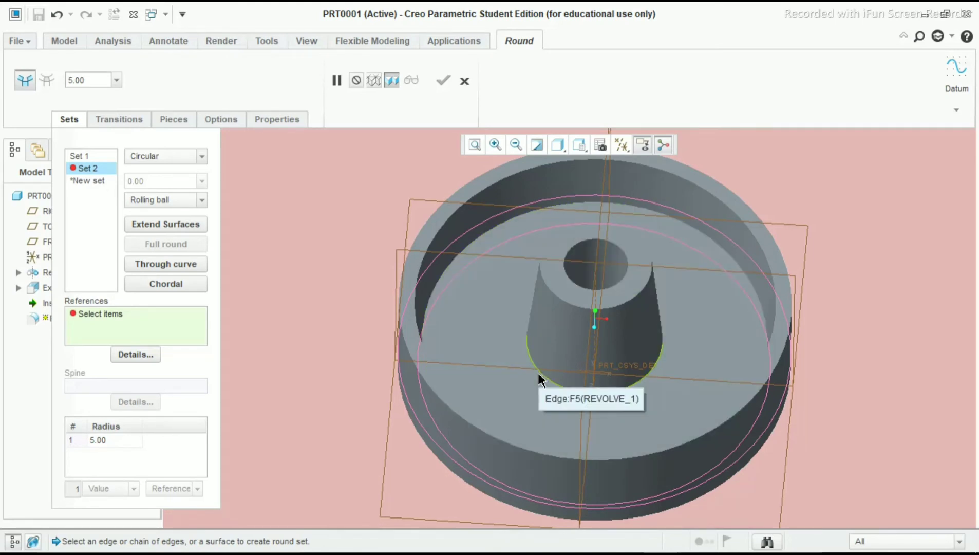
double_click(88, 79)
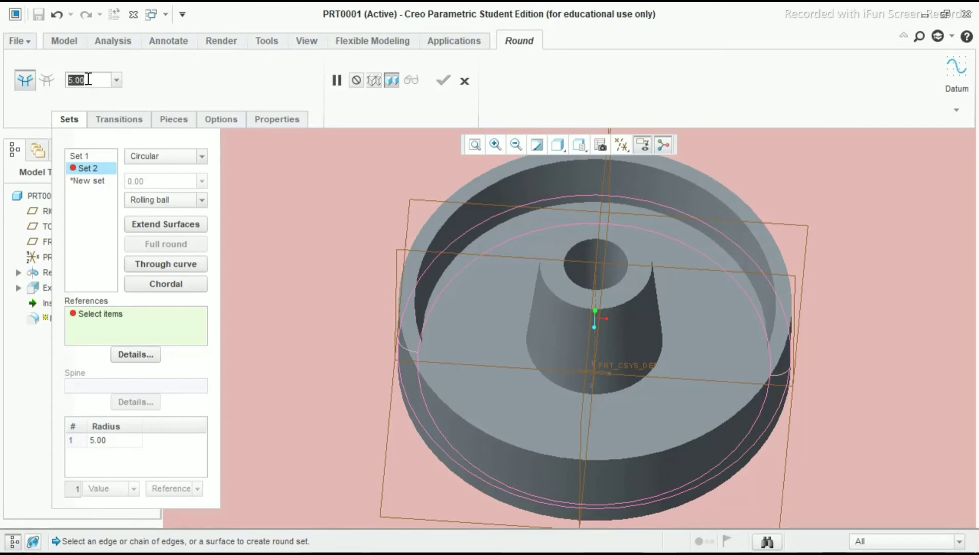
type("2")
key("Return")
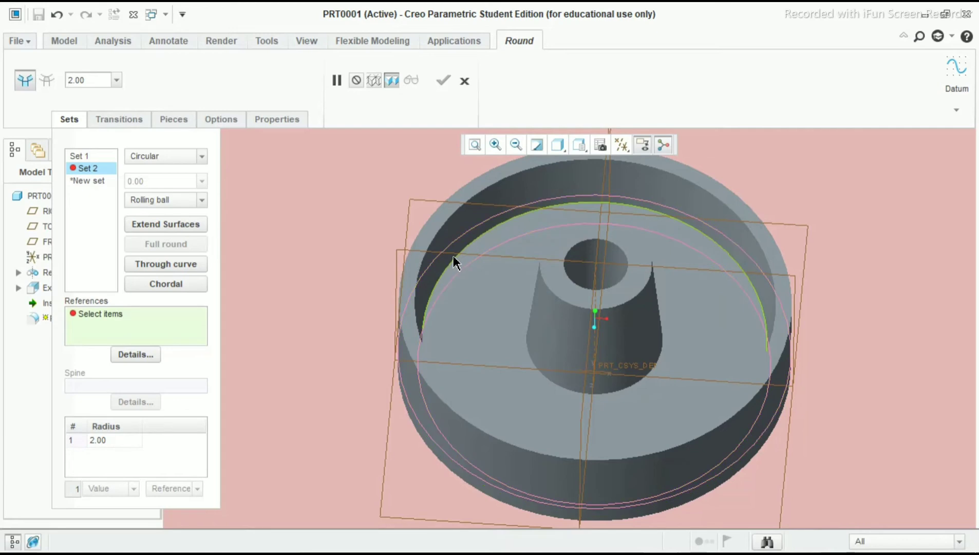
Apply 2 mm rounds in separate sets to the floor's inner perimeter edge, the hub's base edge and the hub's top outer edge.
left_click(665, 214)
middle_click_drag(668, 267, 668, 232)
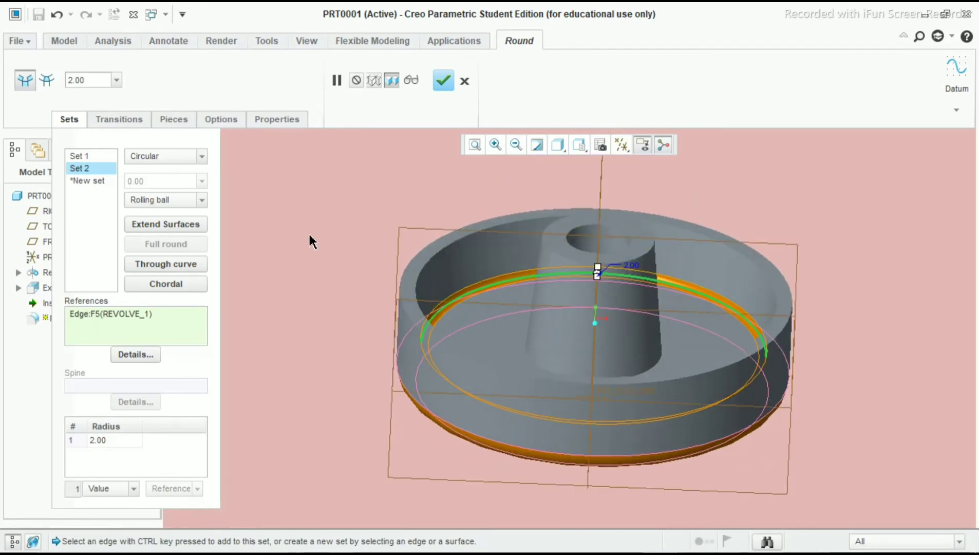
left_click(84, 181)
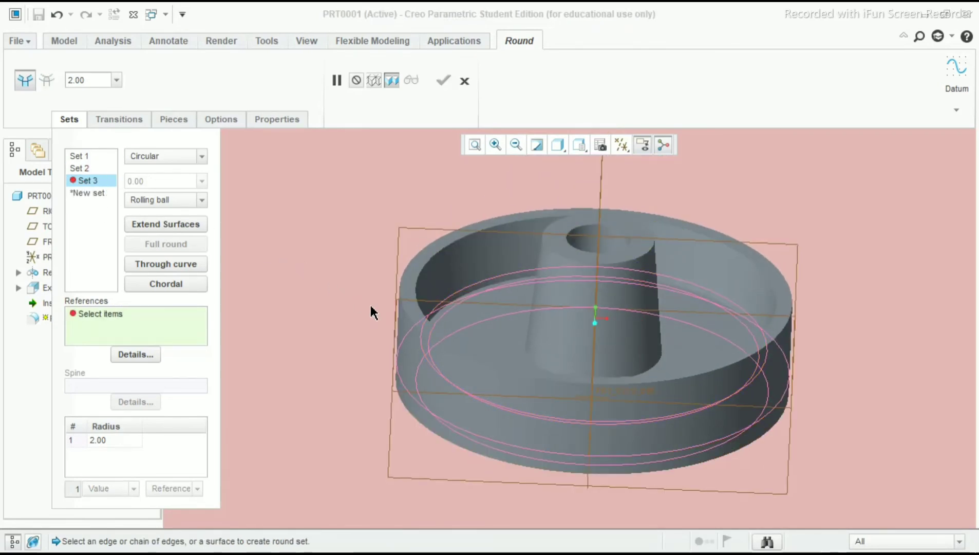
middle_click_drag(372, 307, 491, 343)
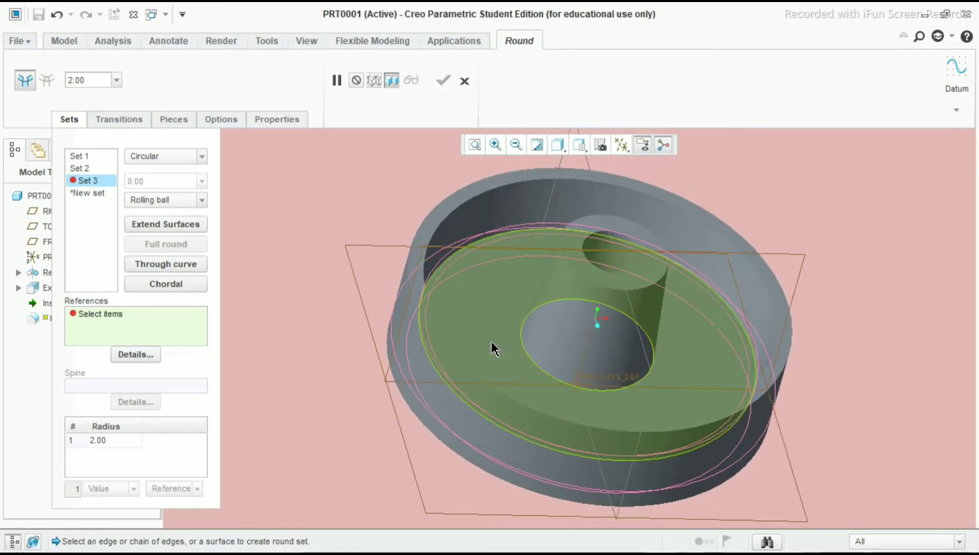
left_click(537, 369)
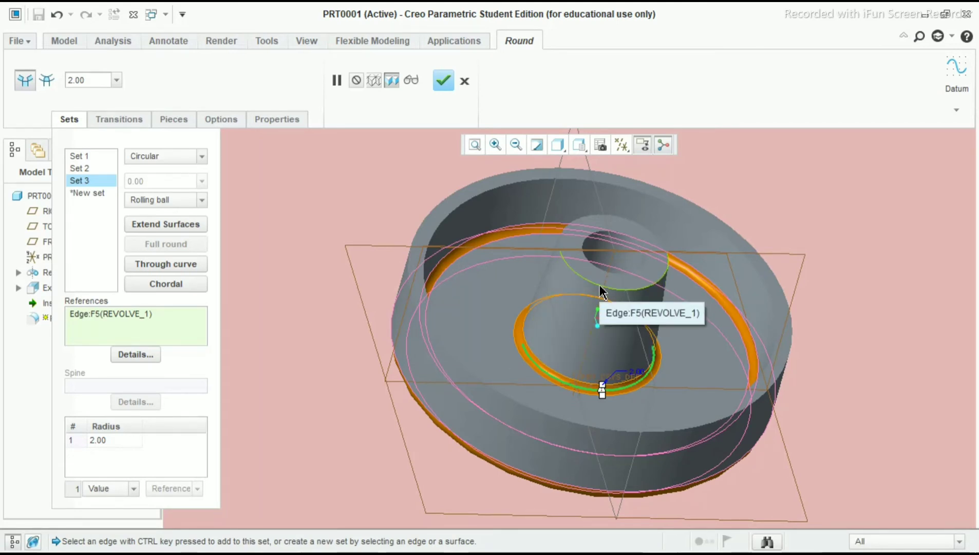
left_click(94, 193)
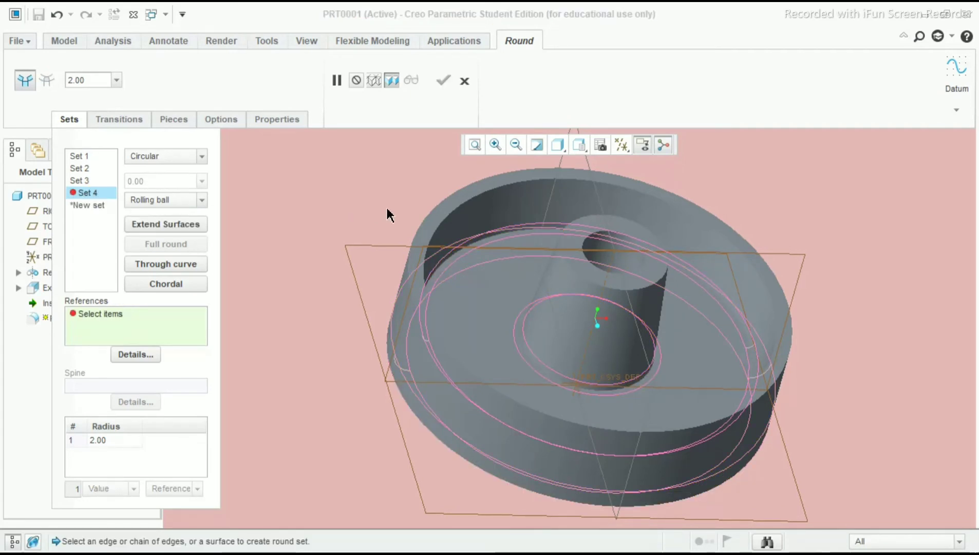
left_click(590, 287)
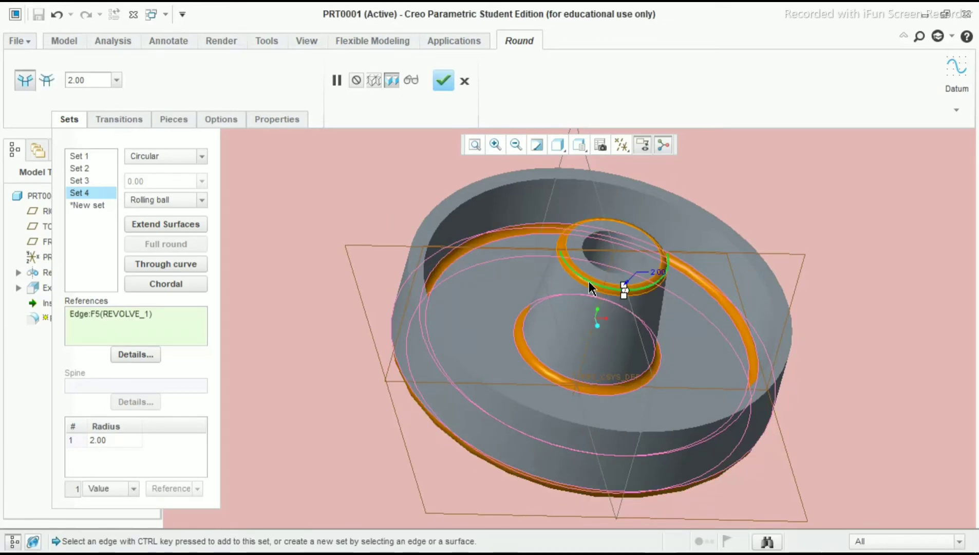
Set the radius of round set 2, on the floor's inner perimeter edge, to 3 mm.
left_click(81, 179)
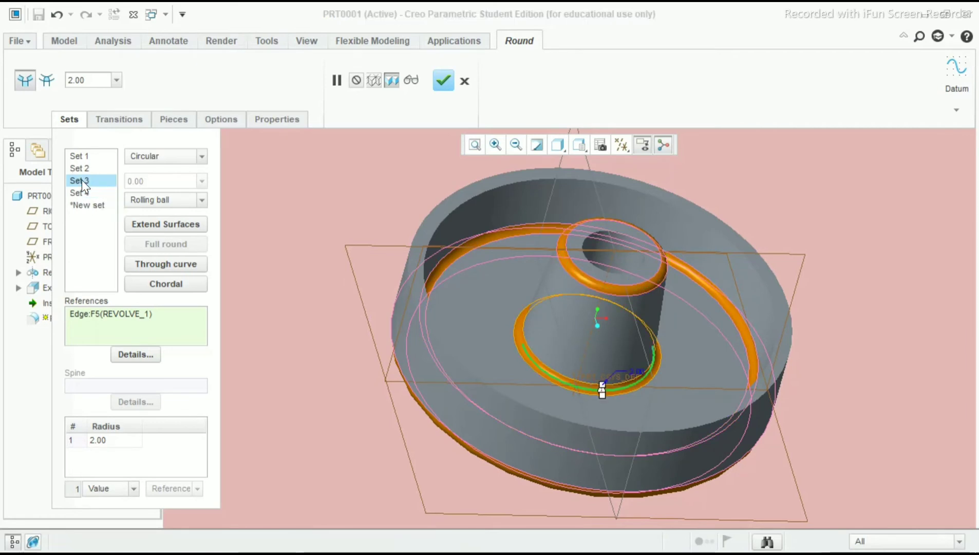
left_click(88, 170)
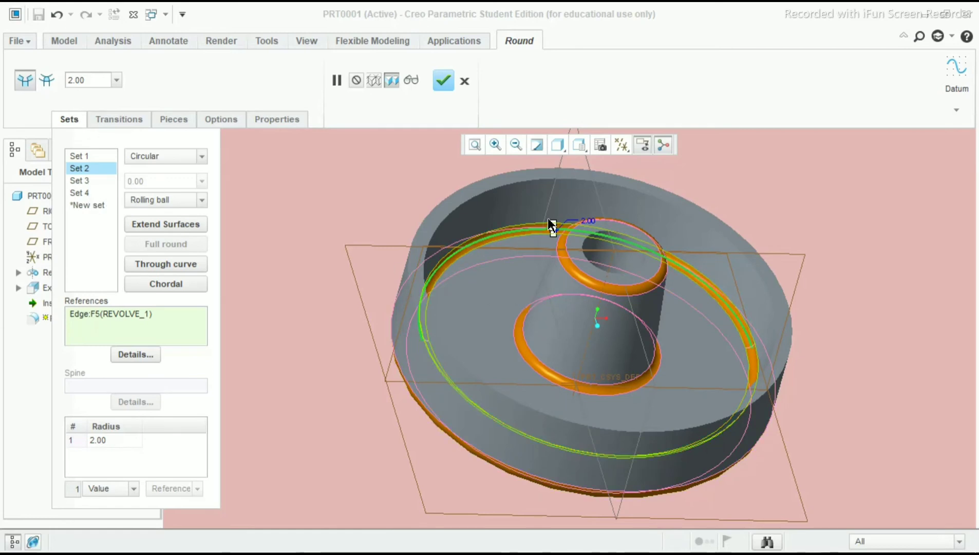
double_click(584, 224)
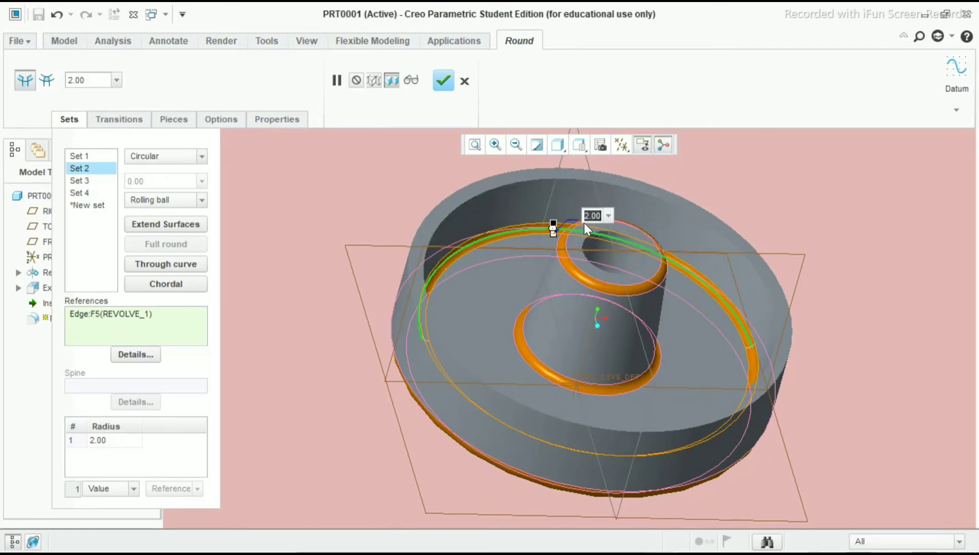
type("3")
key("Return")
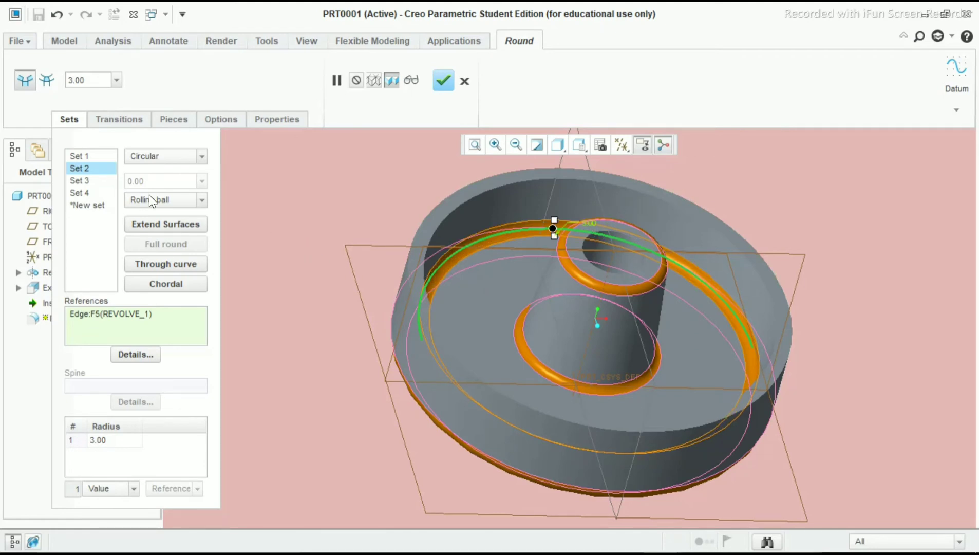
Review the edges and radii of round sets 1 to 3 and complete the round feature.
left_click(81, 155)
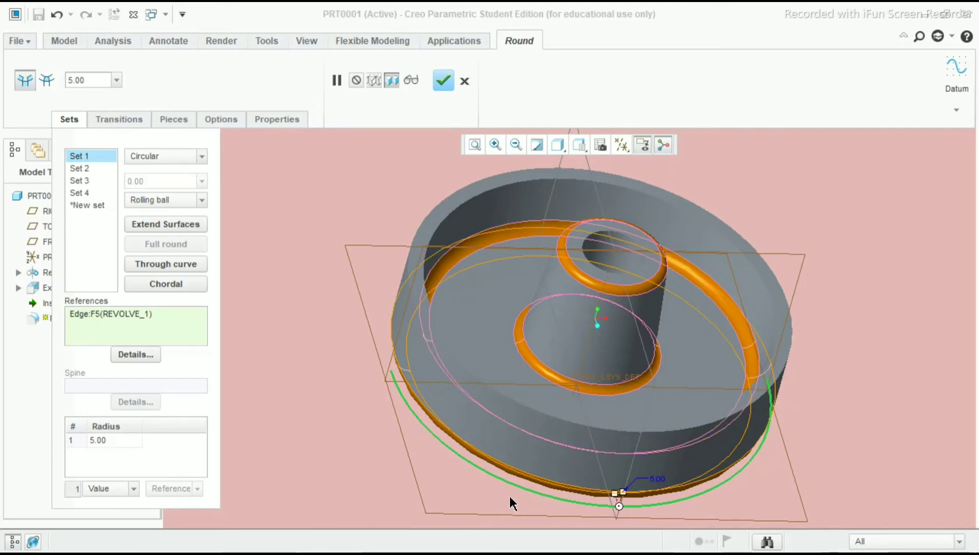
left_click(81, 170)
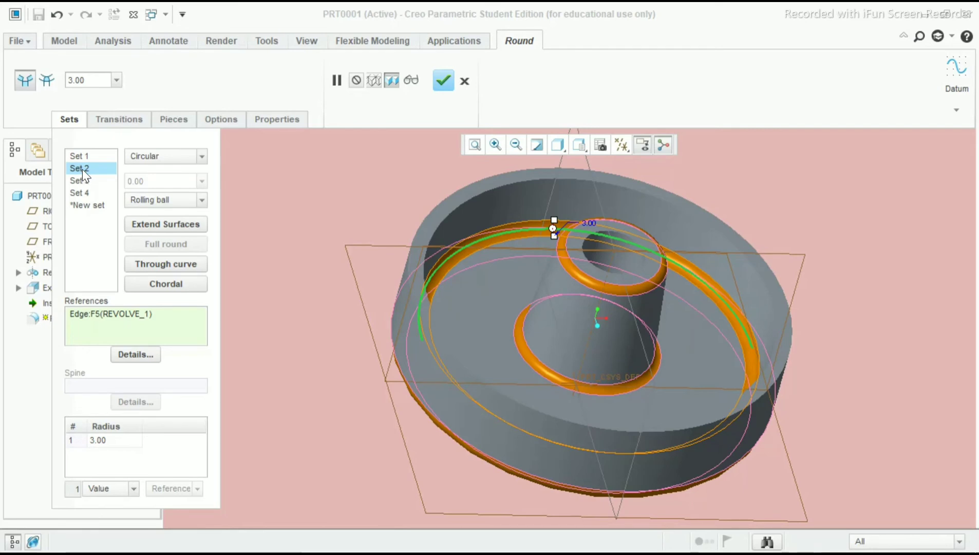
left_click(84, 179)
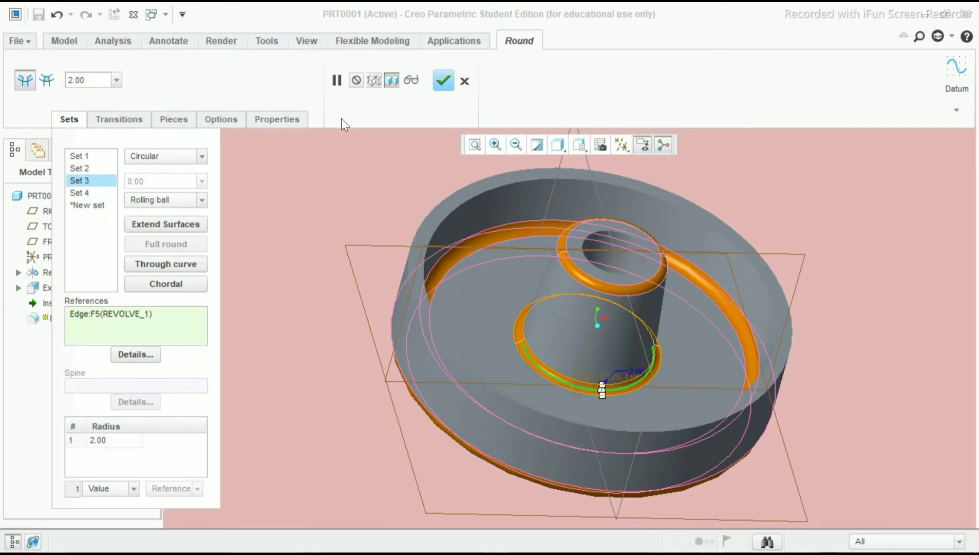
left_click(444, 82)
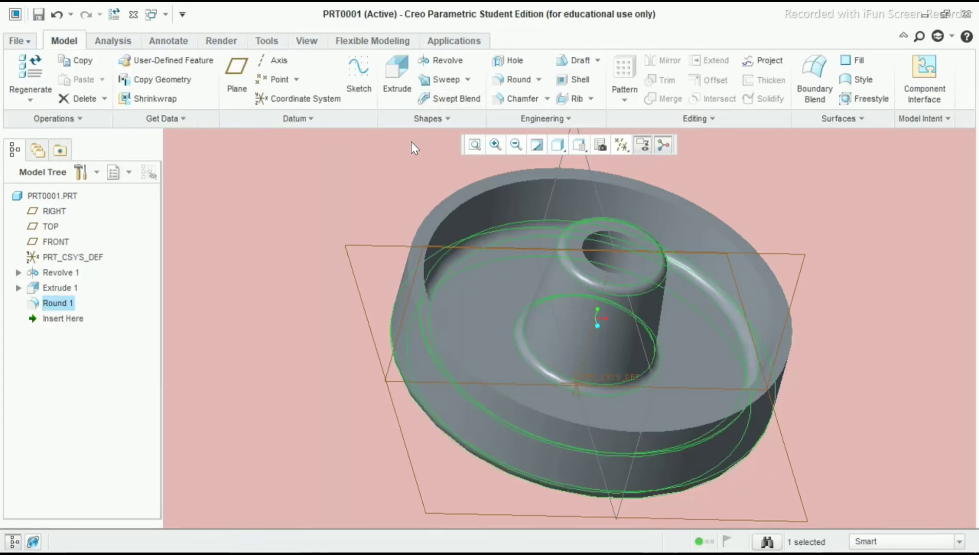
Select the drum's inner floor face and start an extrude sketch on it.
middle_click_drag(314, 249, 380, 353)
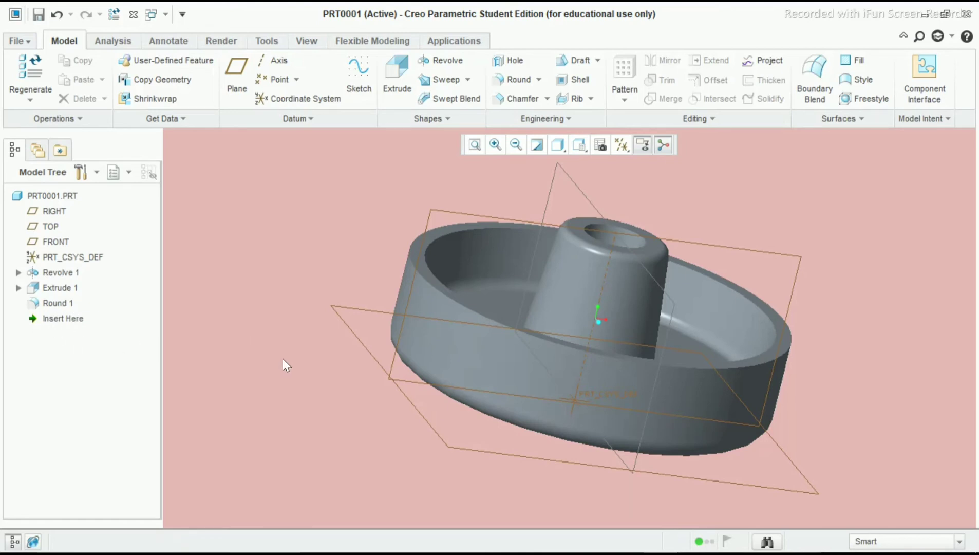
mouse_move(379, 353)
middle_mouse_down()
mouse_move(364, 373)
mouse_move(369, 354)
mouse_move(374, 360)
middle_mouse_up()
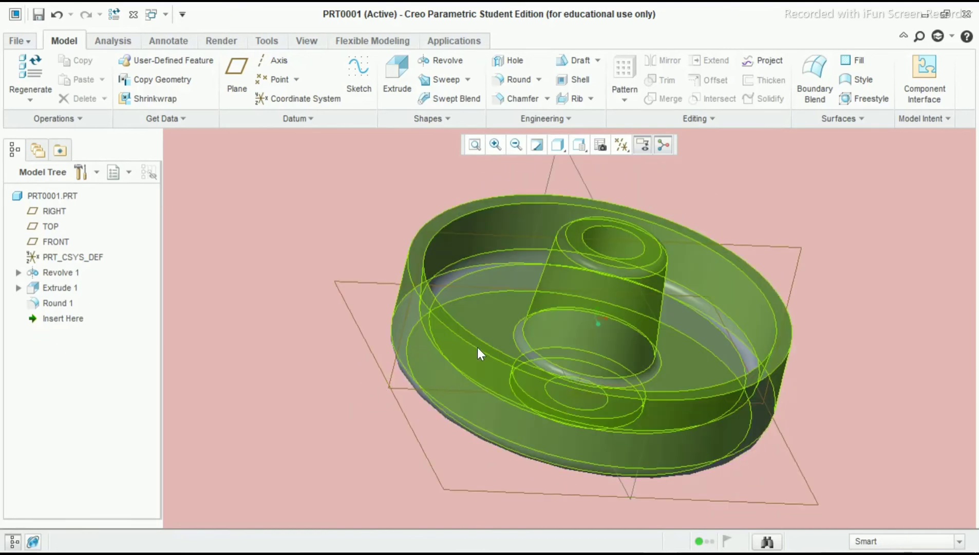
left_click(488, 315)
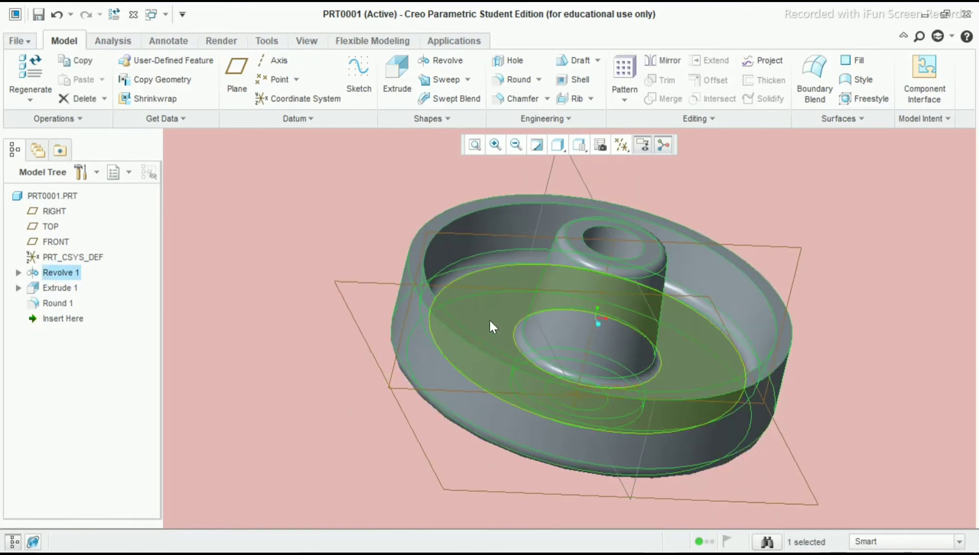
left_click(490, 319)
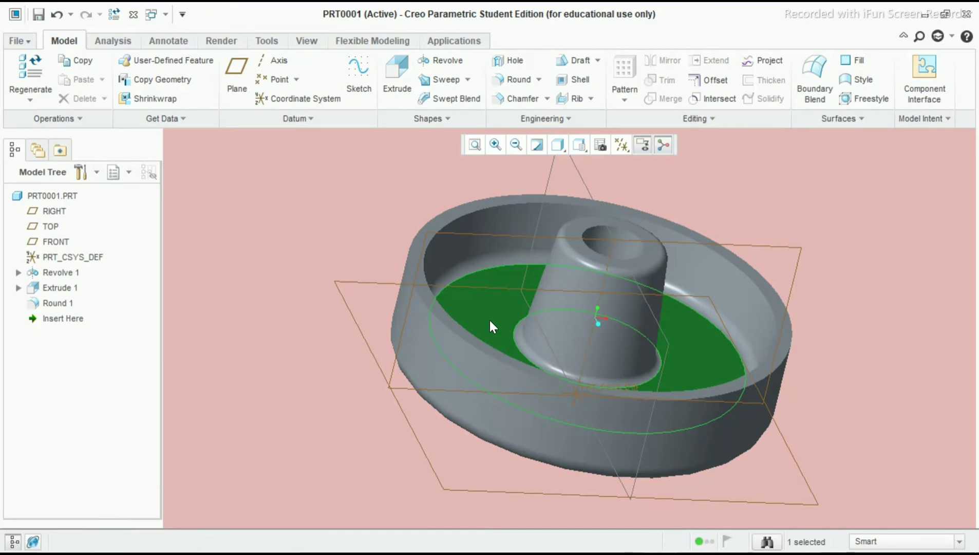
left_click(403, 88)
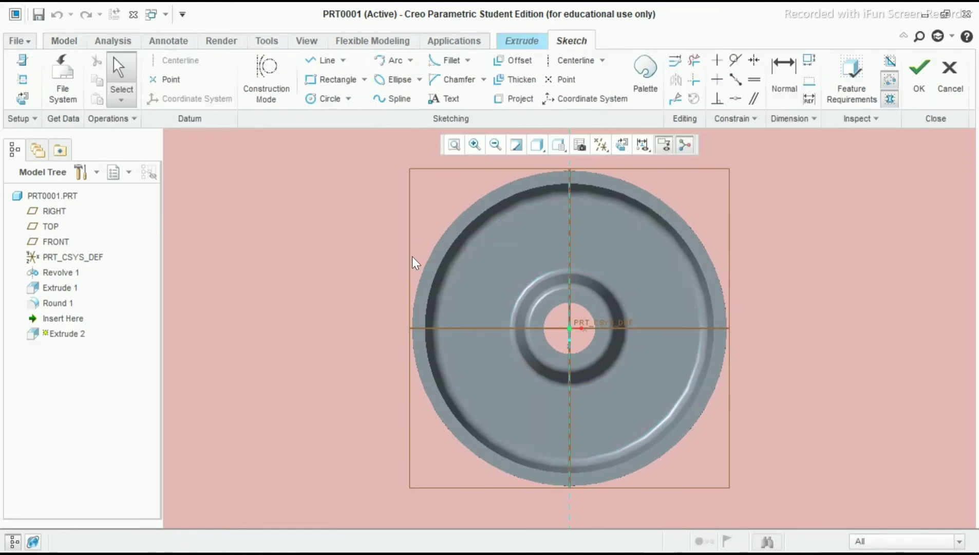
Sketch a construction circle with a radius of about 30.4 mm centred on the hub axis.
left_click(280, 91)
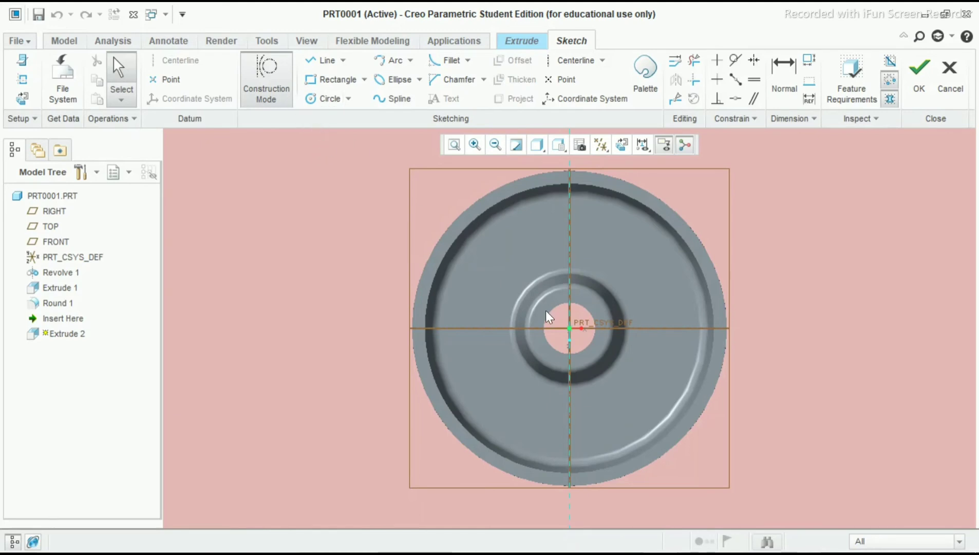
left_click(568, 327)
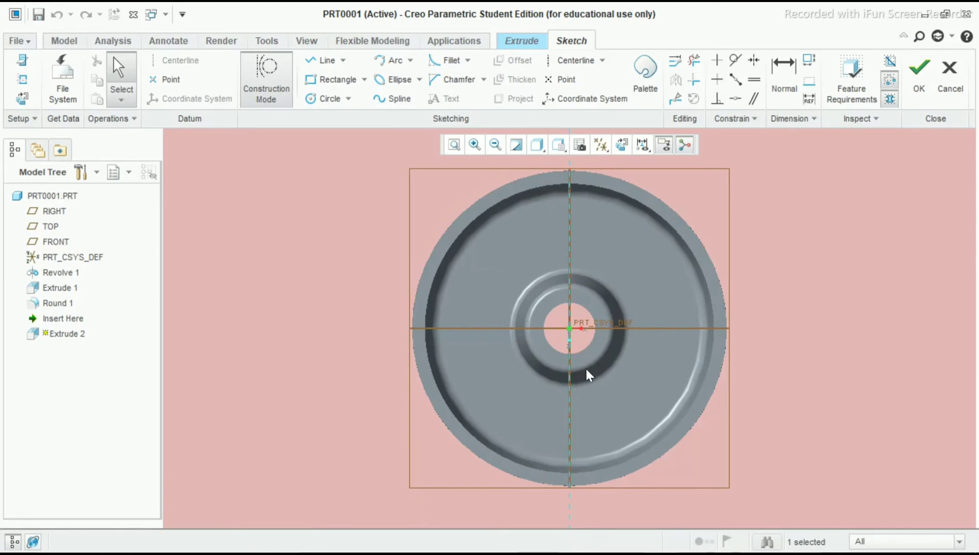
left_click(623, 428)
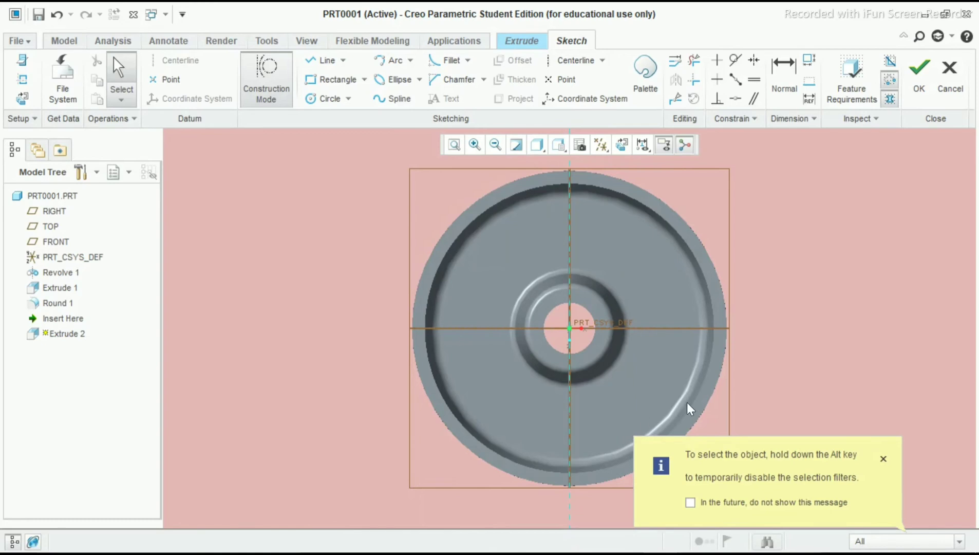
left_click(883, 458)
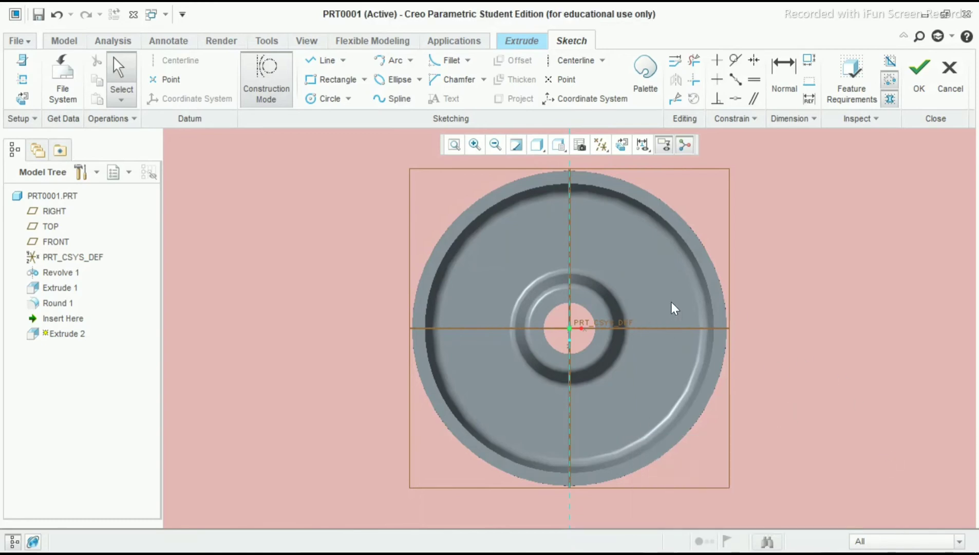
mouse_move(671, 302)
middle_mouse_down()
mouse_move(660, 247)
mouse_move(661, 267)
middle_mouse_up()
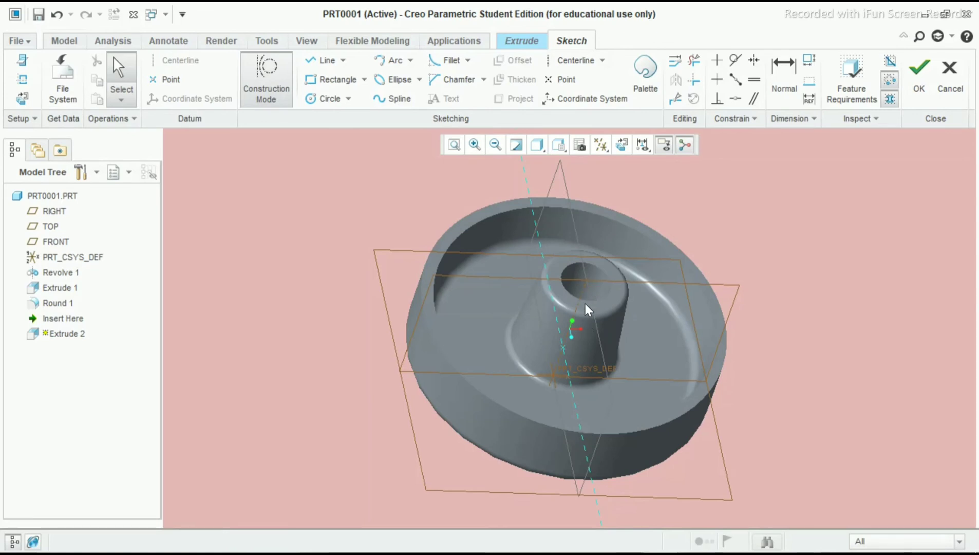
left_click(323, 98)
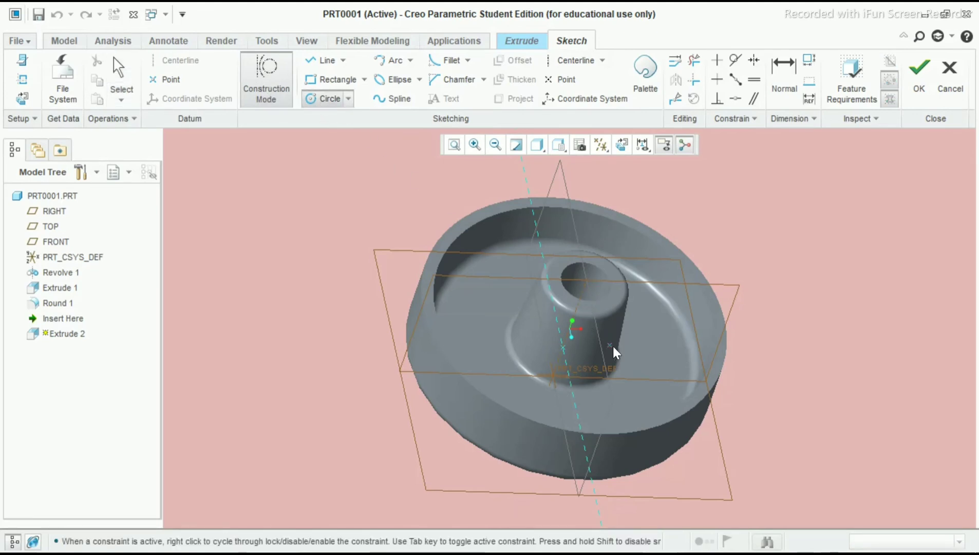
left_click(565, 347)
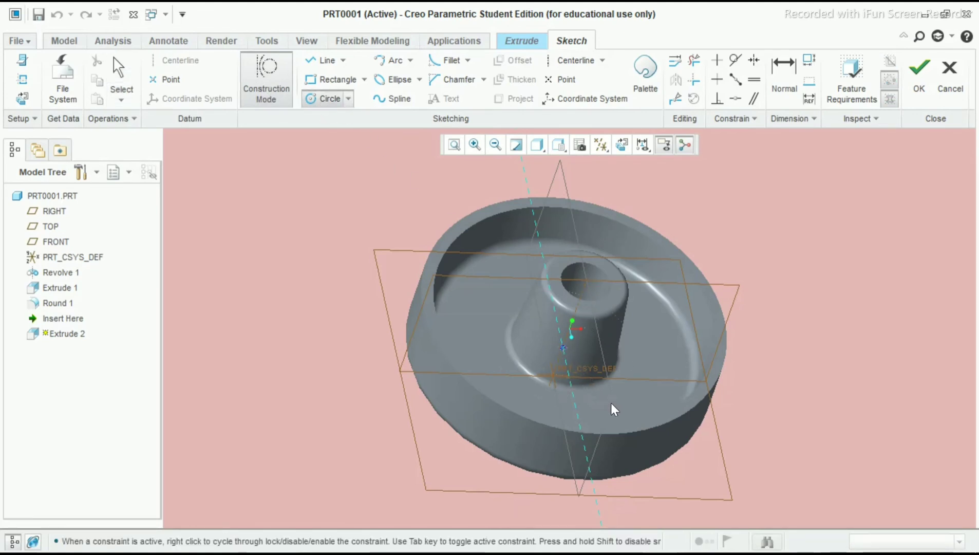
middle_click(879, 344)
Move the construction circle's radius dimension outside the drum and set it to 60 mm.
left_click_drag(432, 276, 362, 316)
double_click(360, 313)
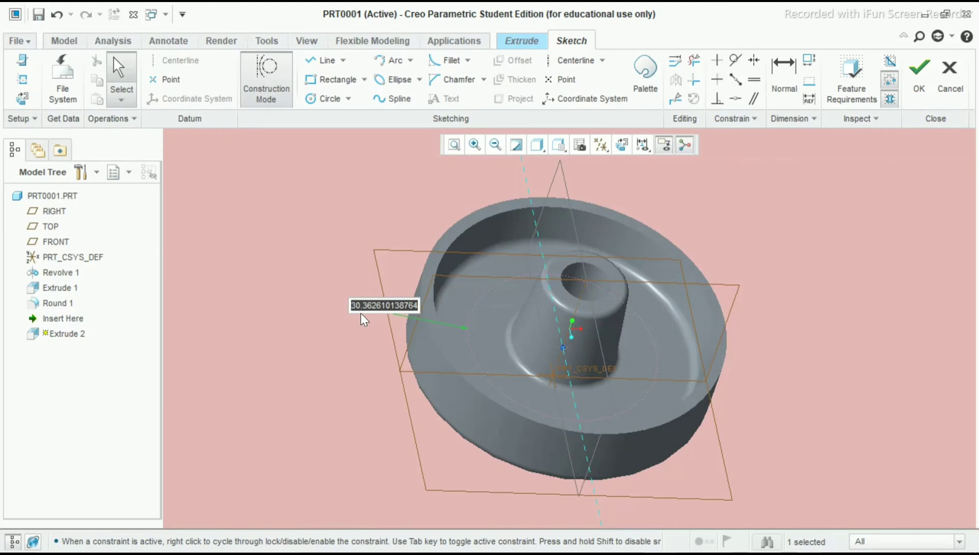
type("60")
key("Return")
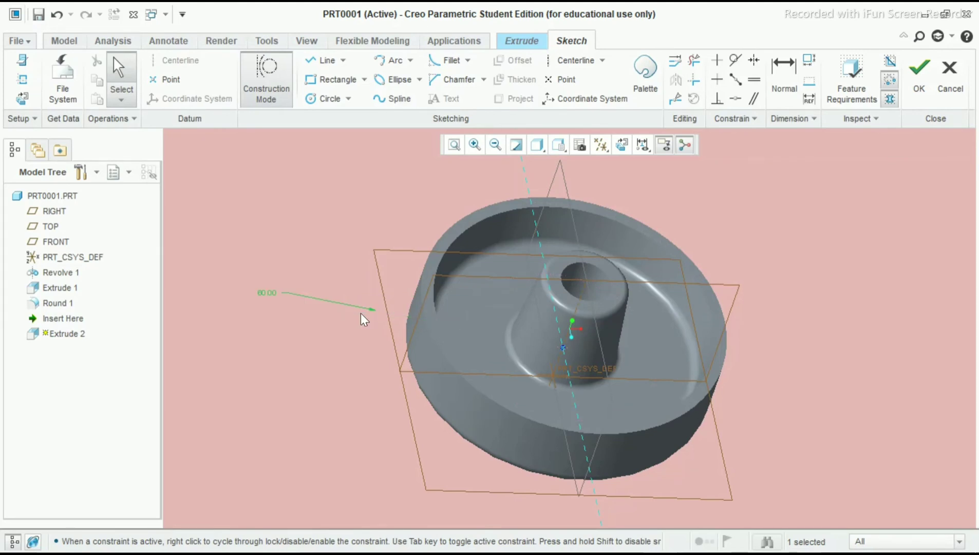
left_click(337, 416)
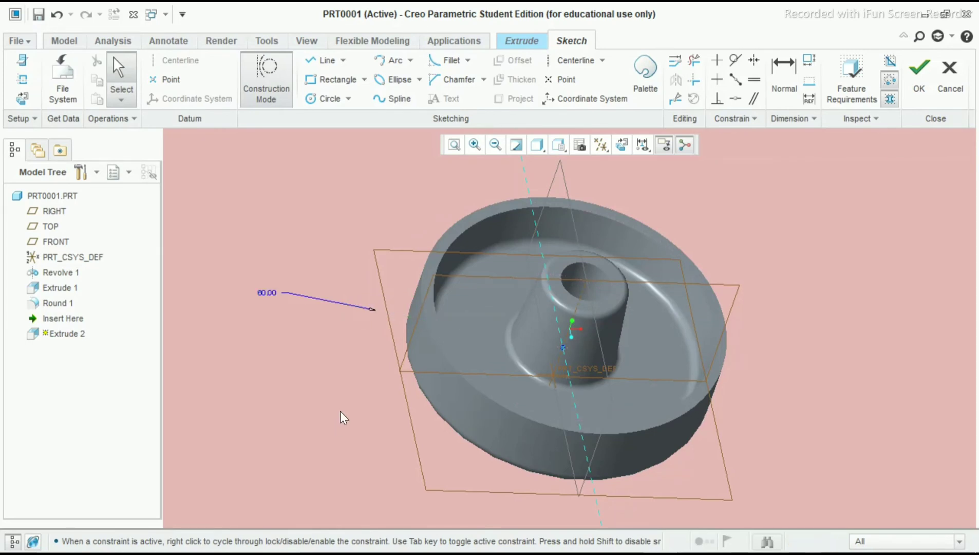
Convert the construction circle's radius dimension to a diameter and set it to 60 mm.
left_click(266, 292)
right_click(266, 292)
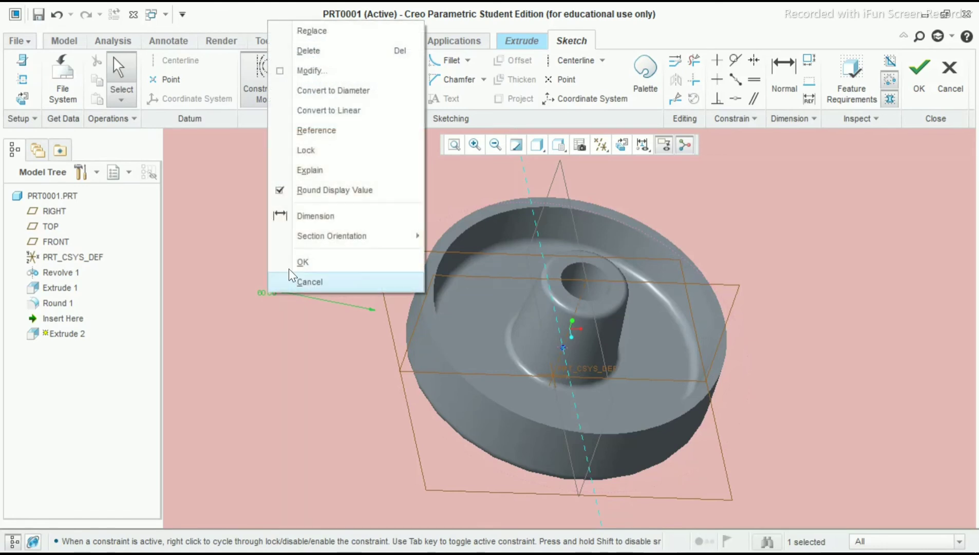
left_click(339, 90)
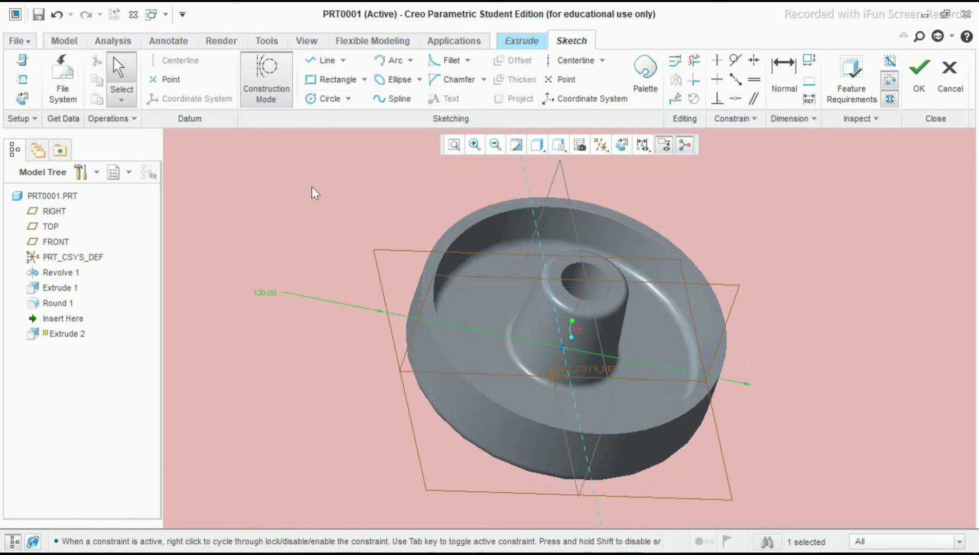
double_click(265, 291)
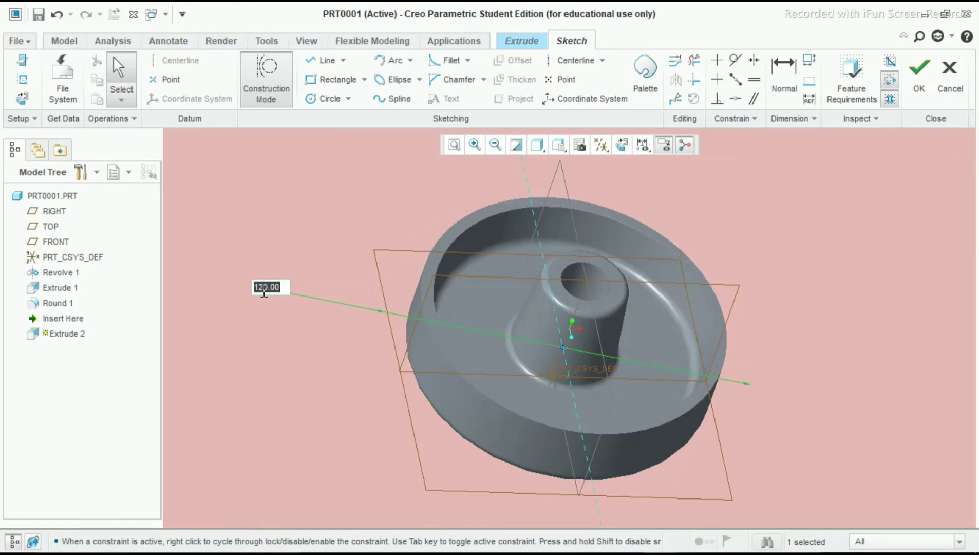
type("60")
key("Return")
left_click(262, 352)
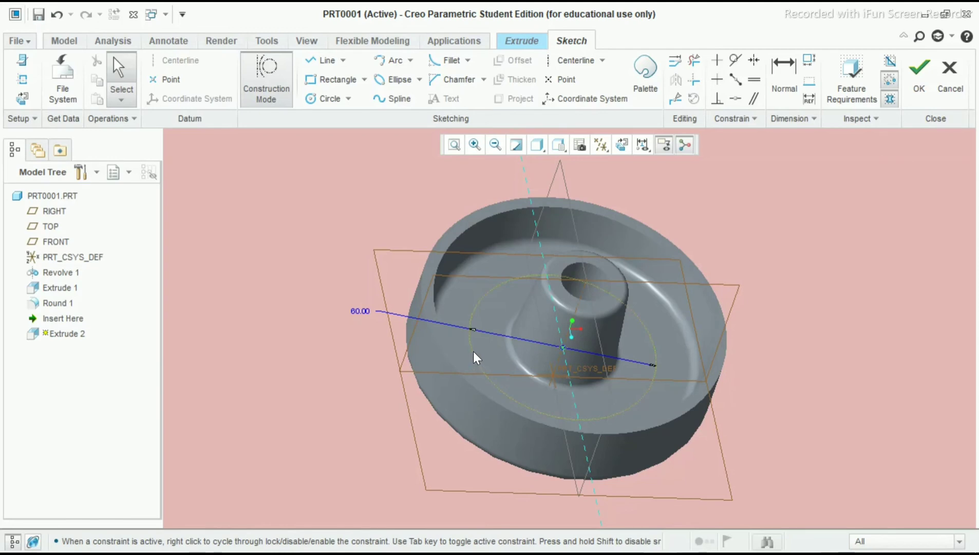
scroll(474, 351, "down", 1)
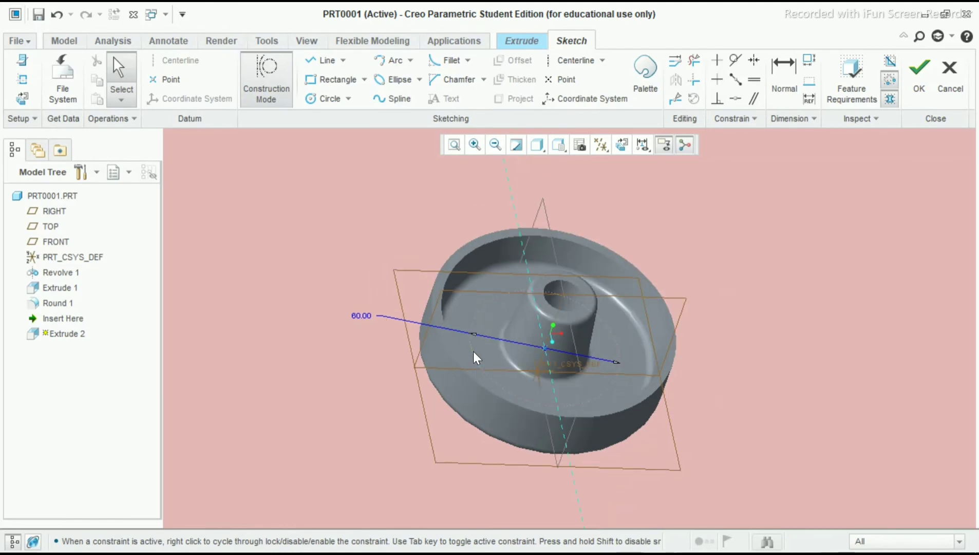
scroll(473, 352, "up", 1)
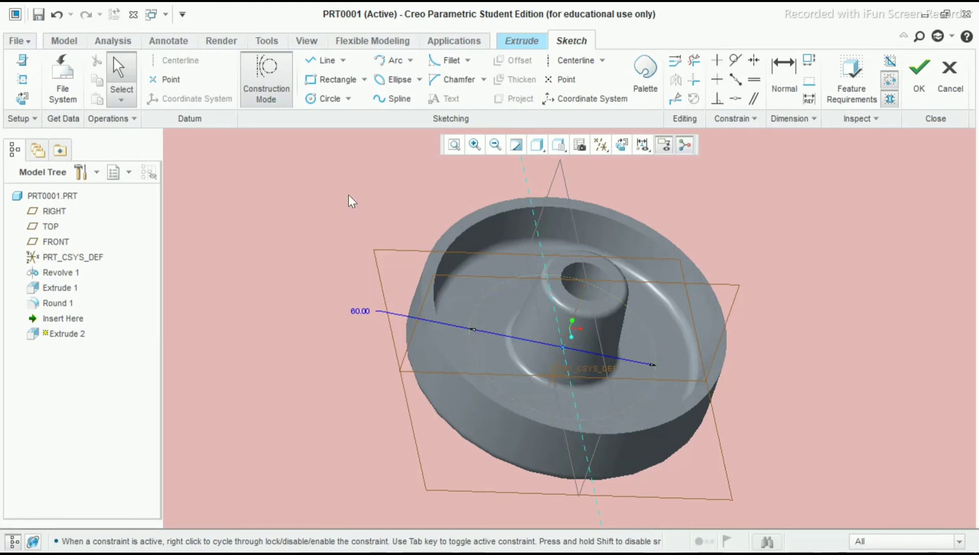
Turn off construction mode and sketch a circle about 13 mm in diameter centred on the 60 mm construction circle, beside the hub.
left_click(274, 93)
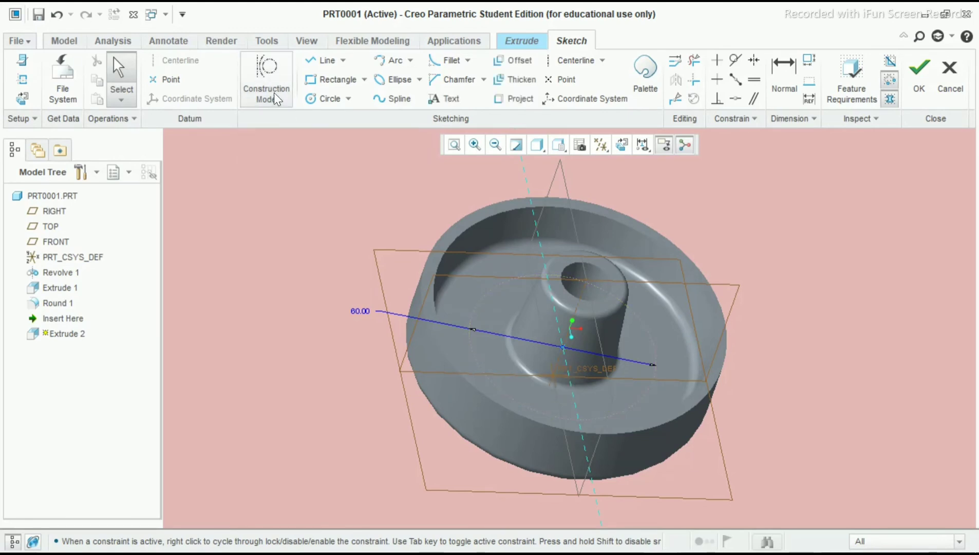
left_click(316, 100)
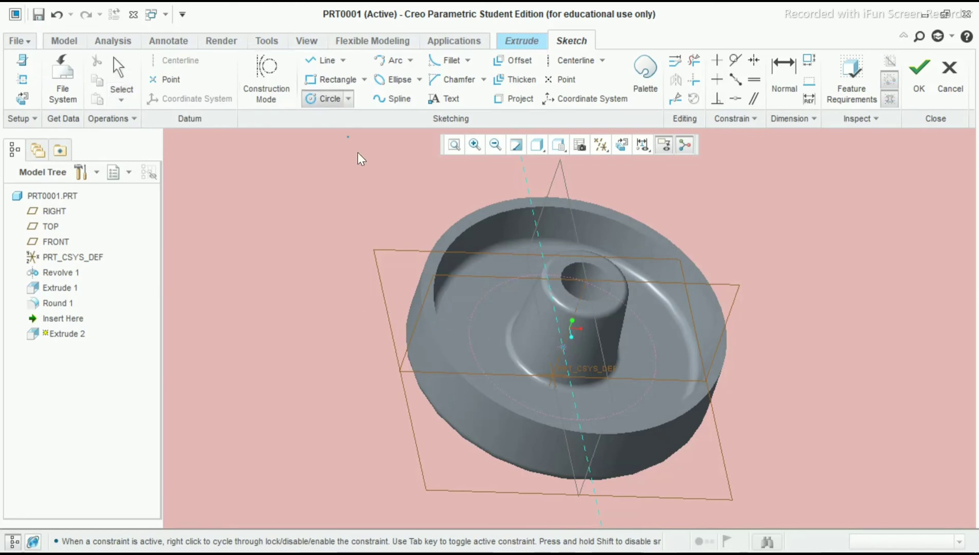
left_click(471, 343)
left_click(477, 358)
scroll(329, 325, "down", 1)
middle_click(350, 331)
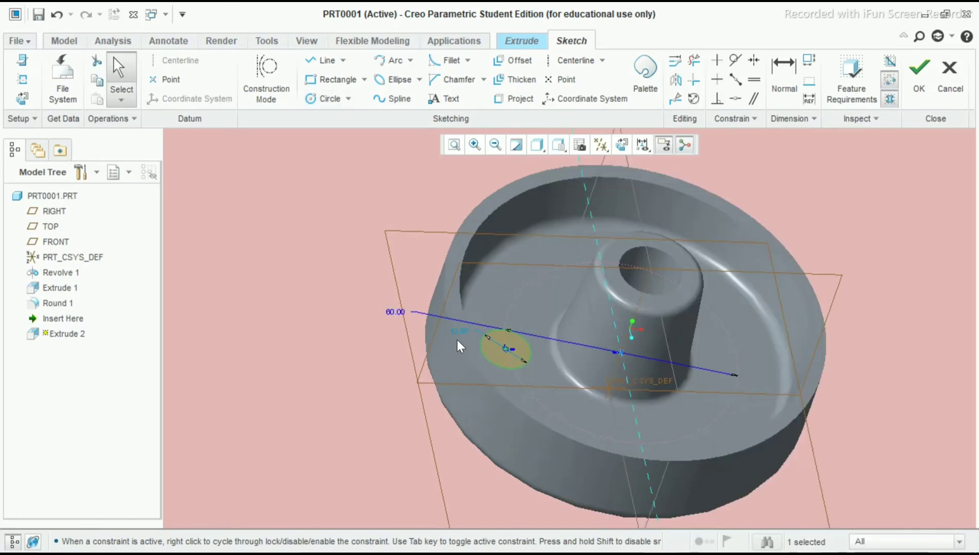
Move the small circle's diameter dimension outside the drum and set it to 6 mm.
left_click_drag(458, 328, 384, 377)
double_click(382, 375)
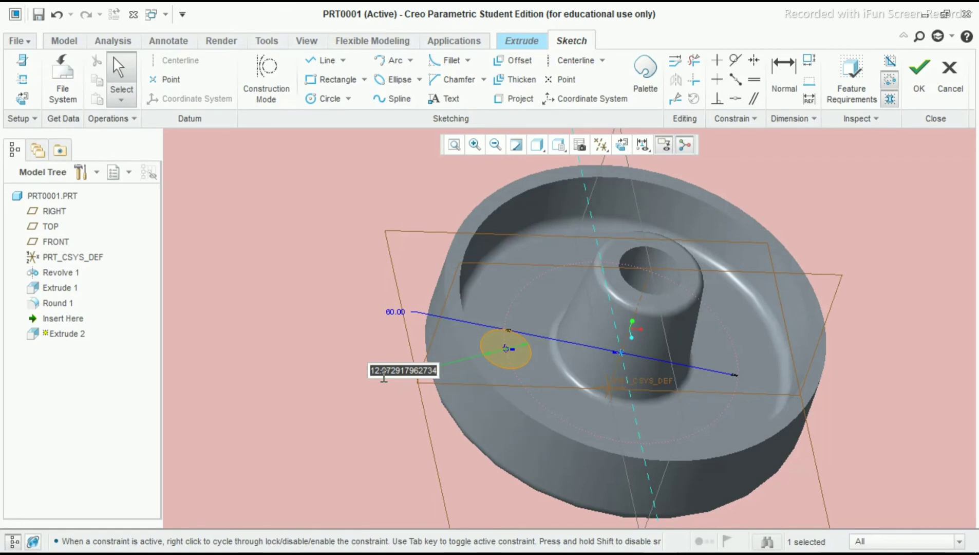
type("6")
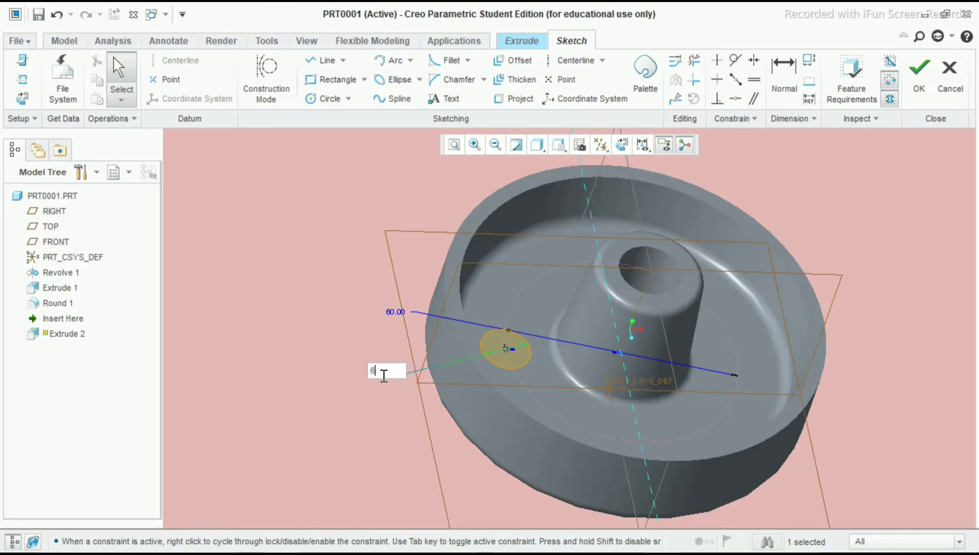
key("Return")
left_click(364, 400)
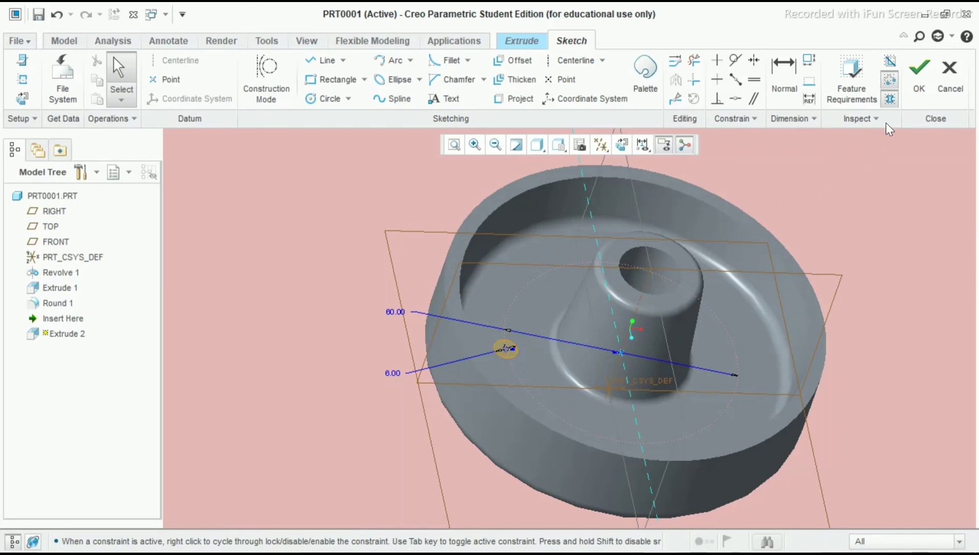
Finish the sketch and extrude the 6 mm circle 36.35 mm down through the drum floor as a material-removing cut.
left_click(919, 82)
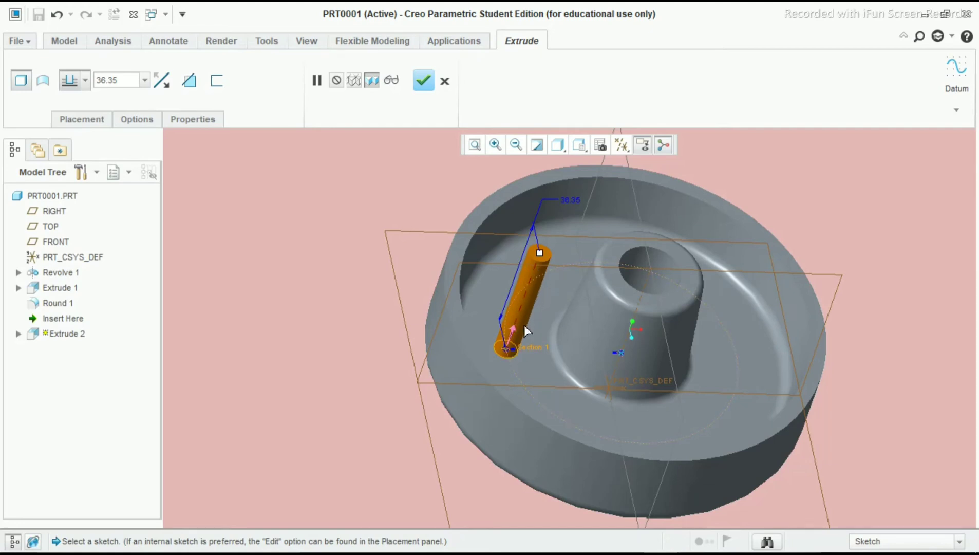
left_click(168, 87)
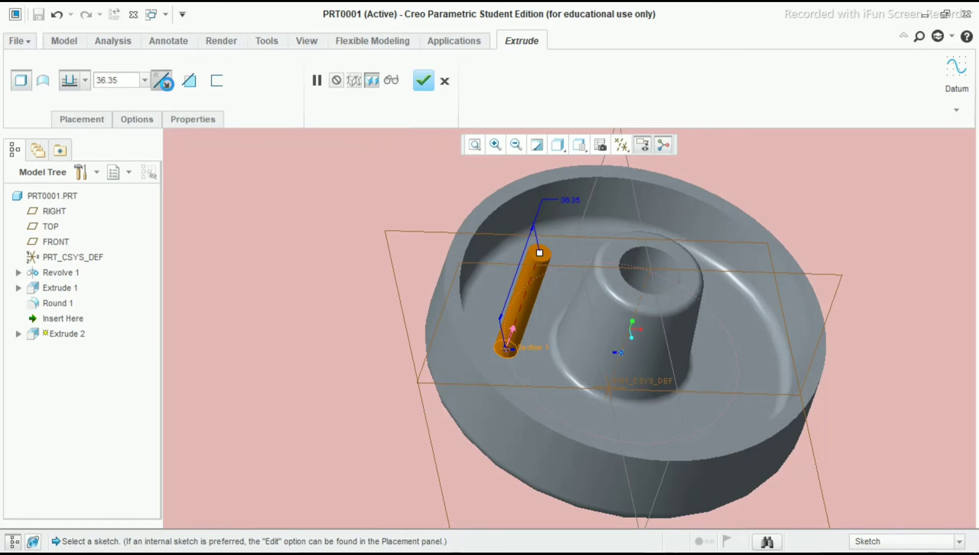
middle_click_drag(295, 255, 408, 328)
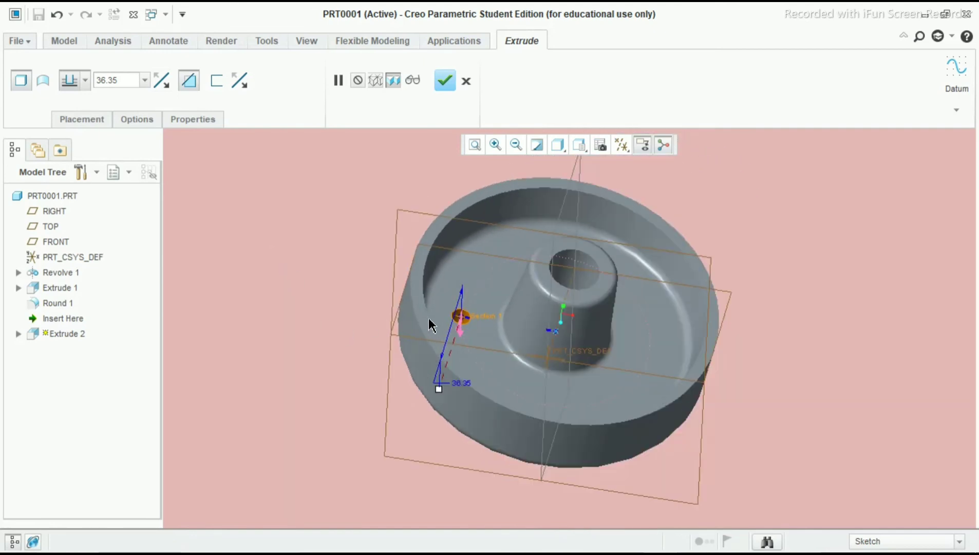
left_click(188, 82)
middle_click_drag(408, 321, 400, 338)
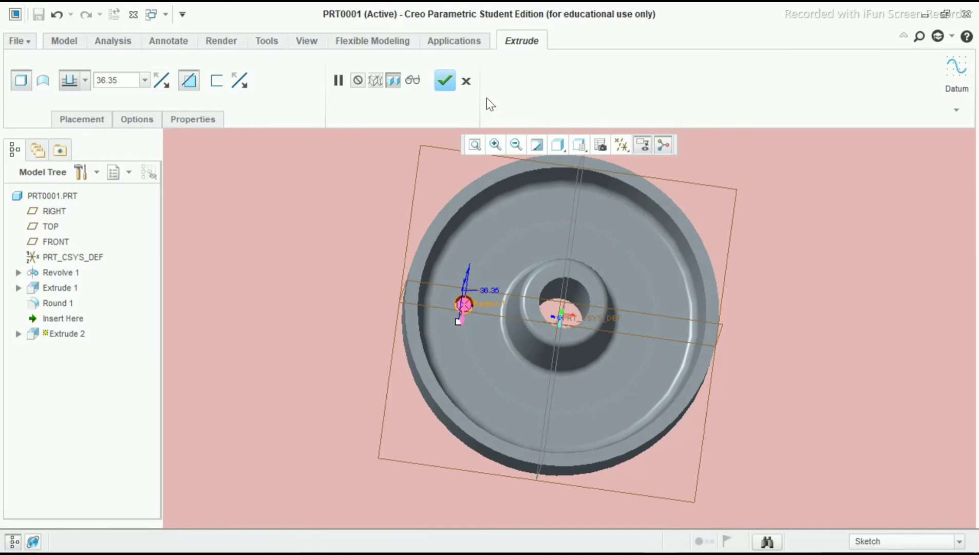
left_click(444, 81)
middle_click_drag(380, 245, 358, 241)
left_click(308, 220)
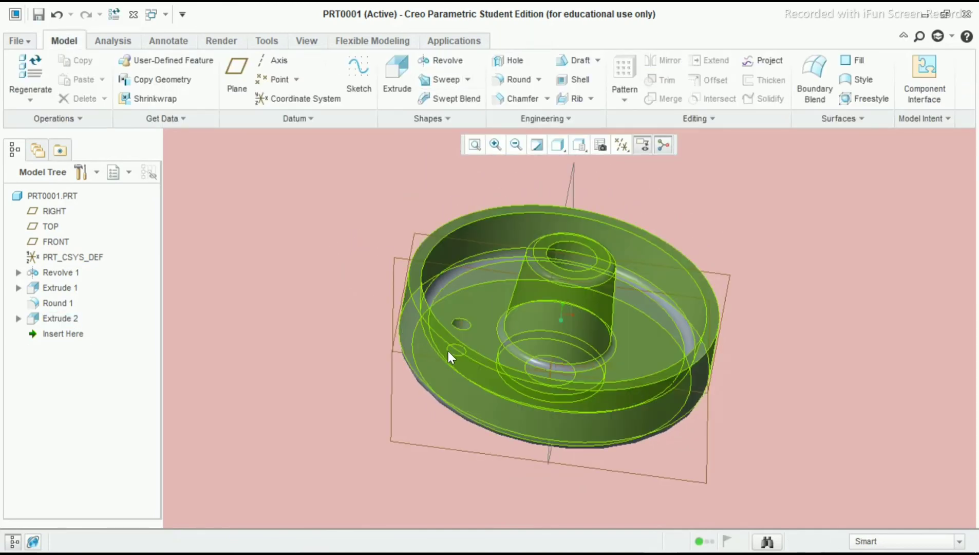
Create an axis pattern of the 6 mm hole around the hub's central axis with 4 members spaced 90° apart.
left_click(458, 322)
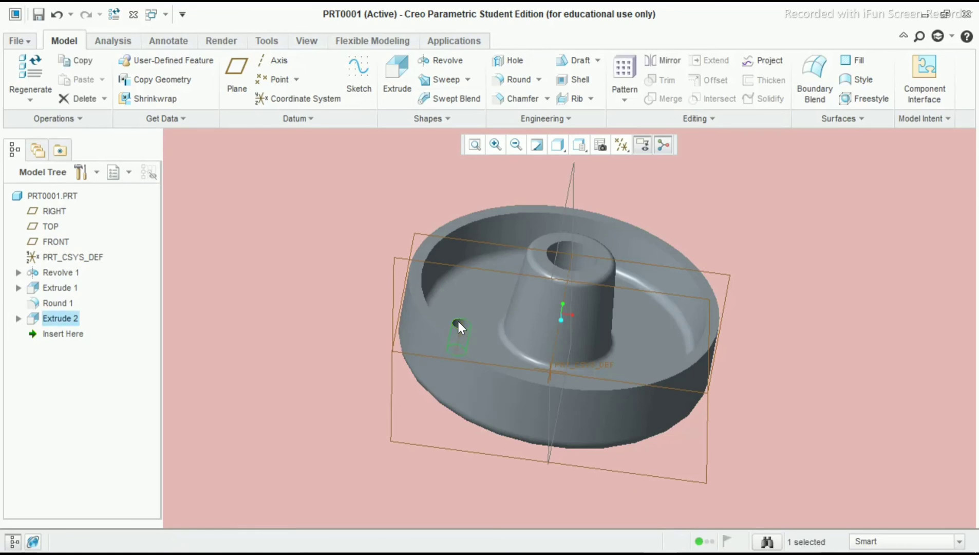
left_click(627, 101)
left_click(634, 119)
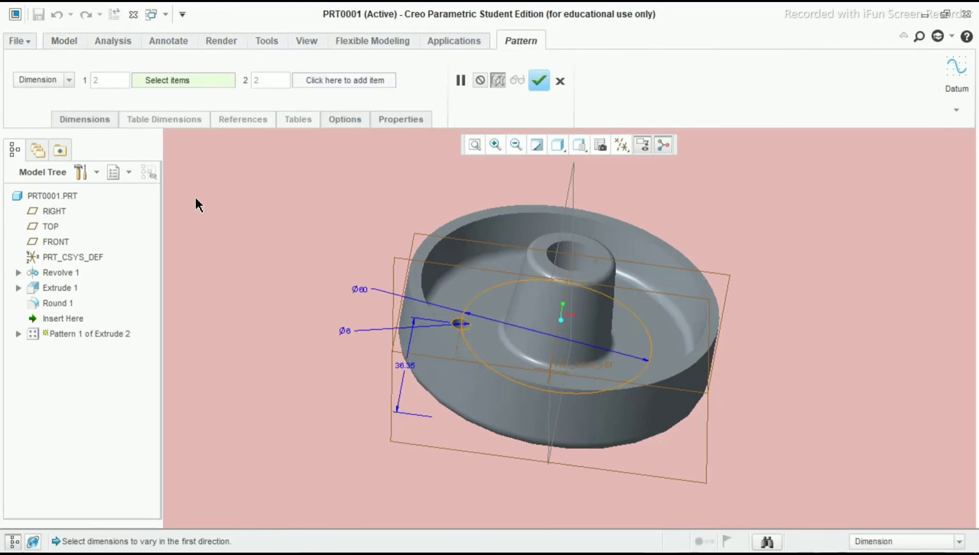
left_click(67, 81)
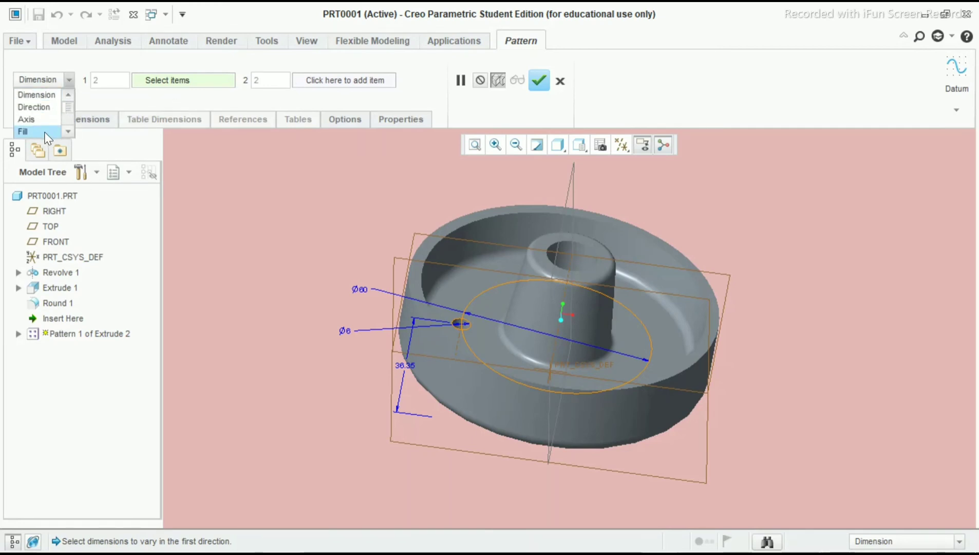
left_click(31, 119)
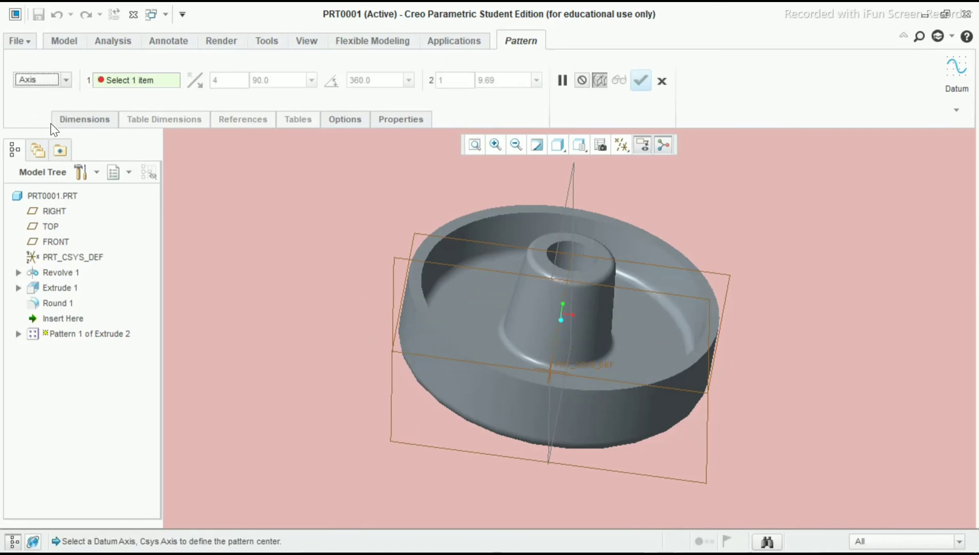
middle_click_drag(608, 297, 592, 280)
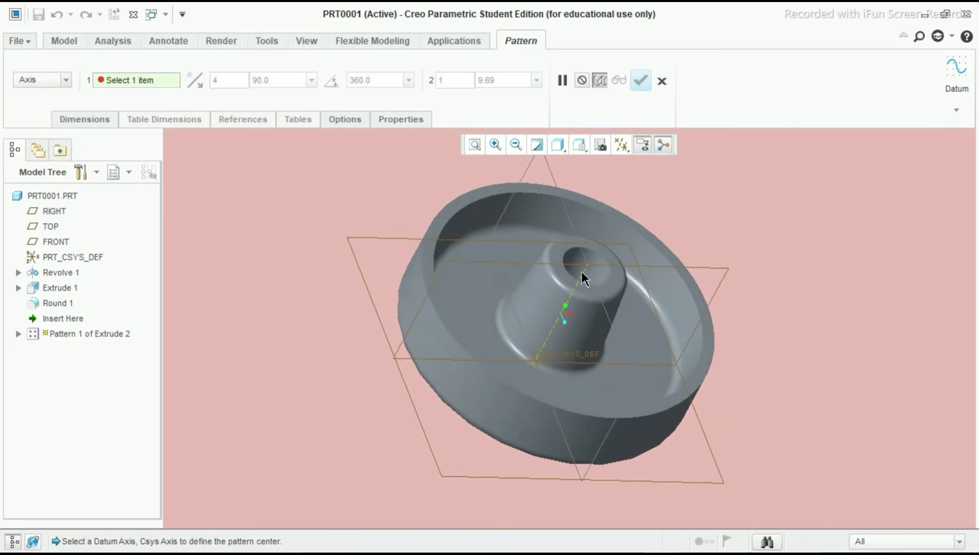
left_click(584, 278)
middle_click_drag(581, 321, 508, 329)
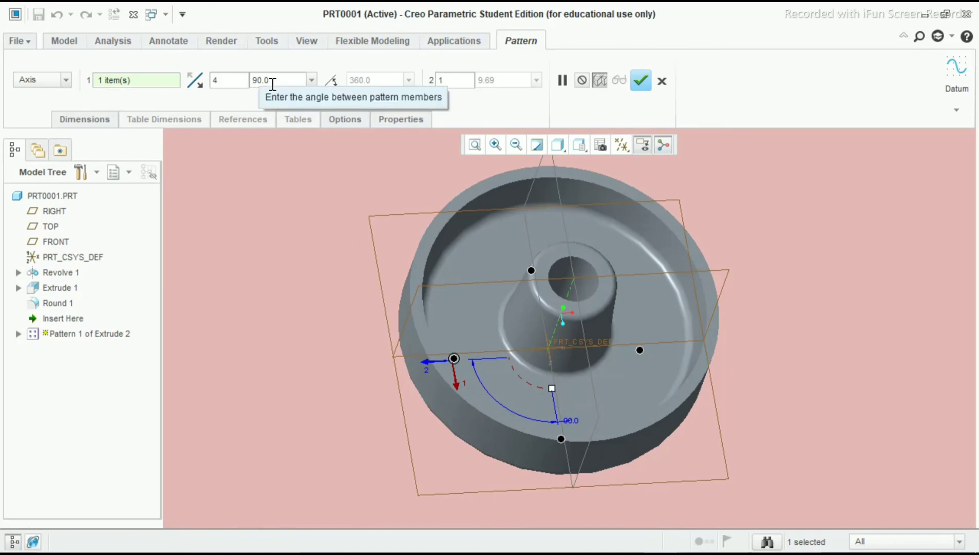
left_click(639, 82)
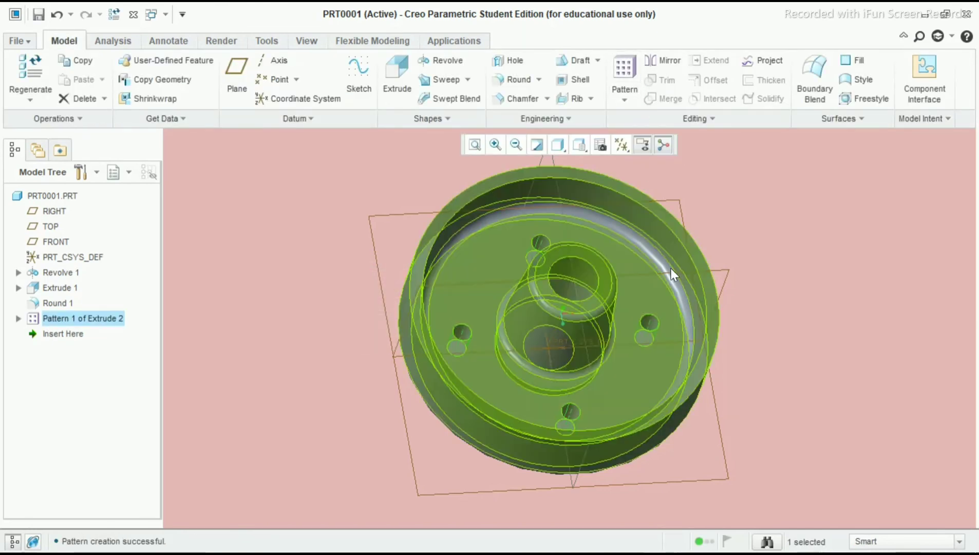
middle_click_drag(807, 327, 811, 303)
left_click(811, 303)
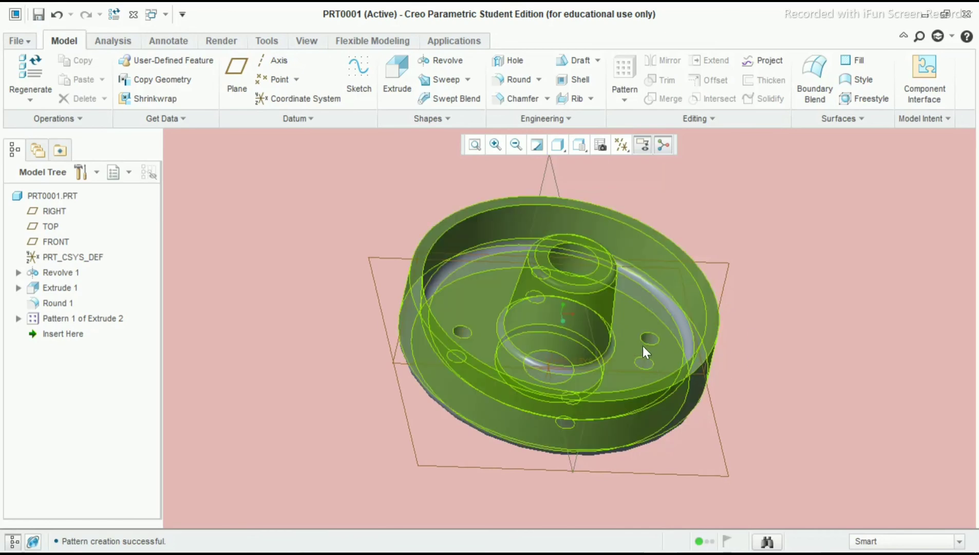
mouse_move(877, 300)
middle_mouse_down()
mouse_move(875, 273)
mouse_move(875, 282)
middle_mouse_up()
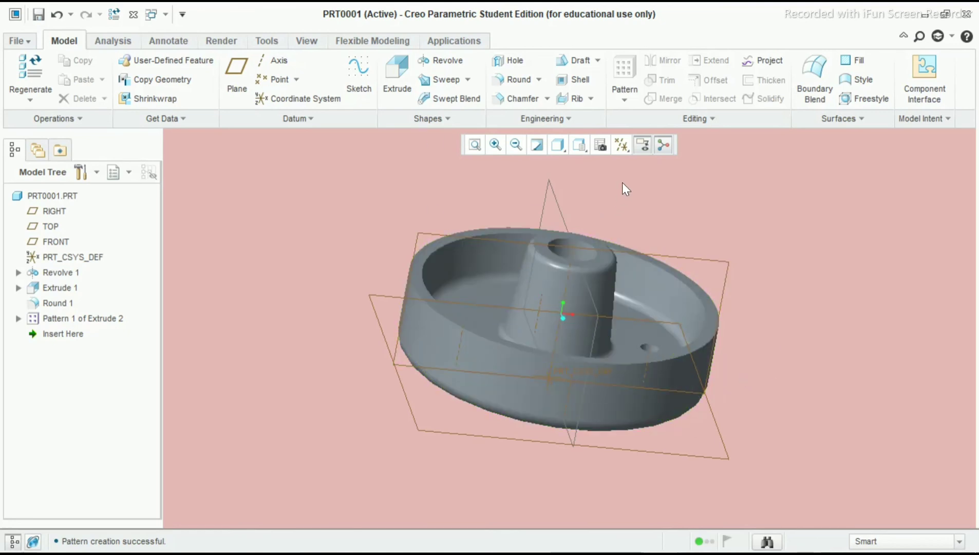
left_click(182, 15)
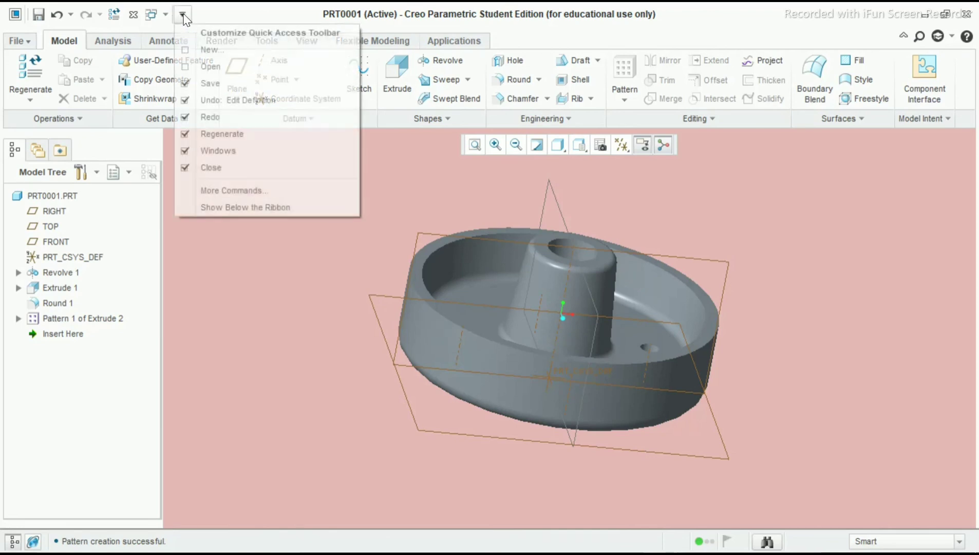
left_click(237, 189)
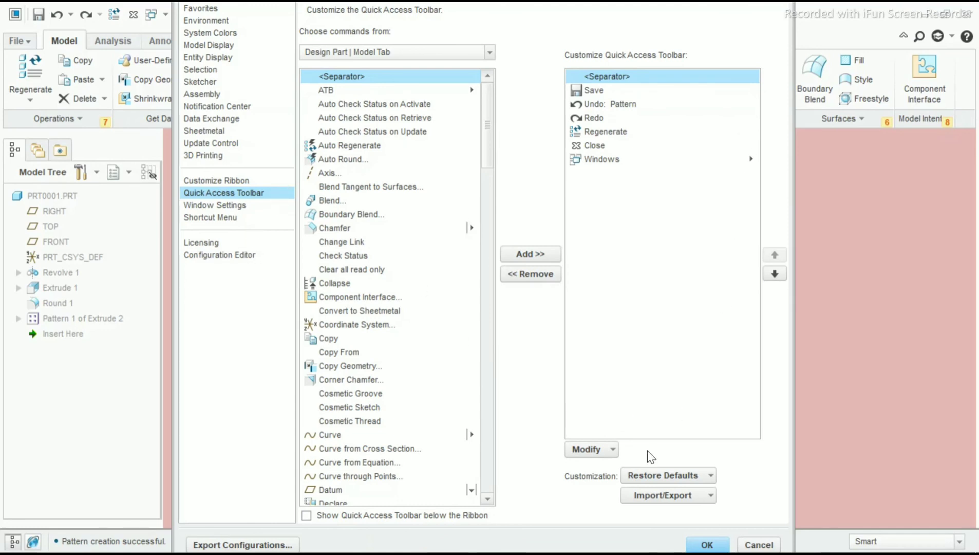
left_click(757, 543)
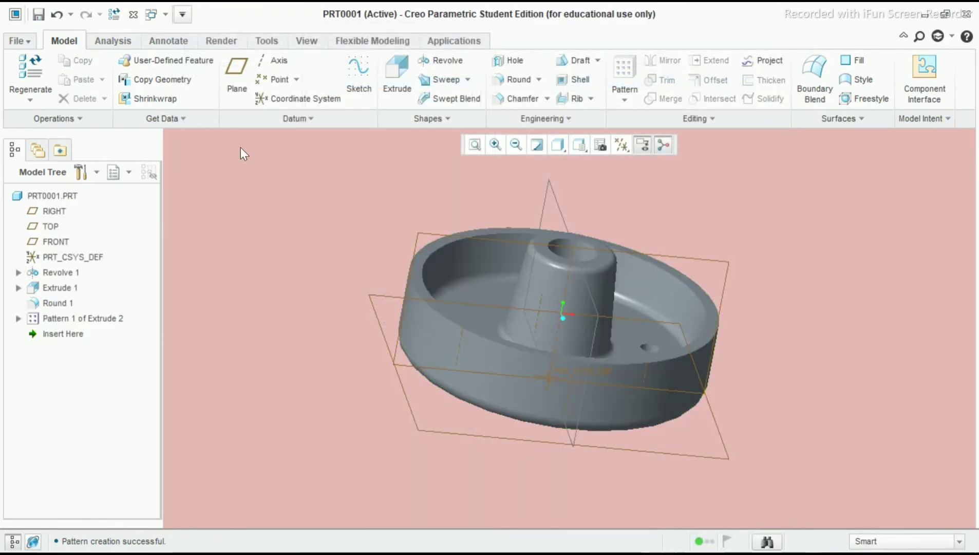
Open the editor for a new render appearance and set its class to Wood.
left_click(218, 39)
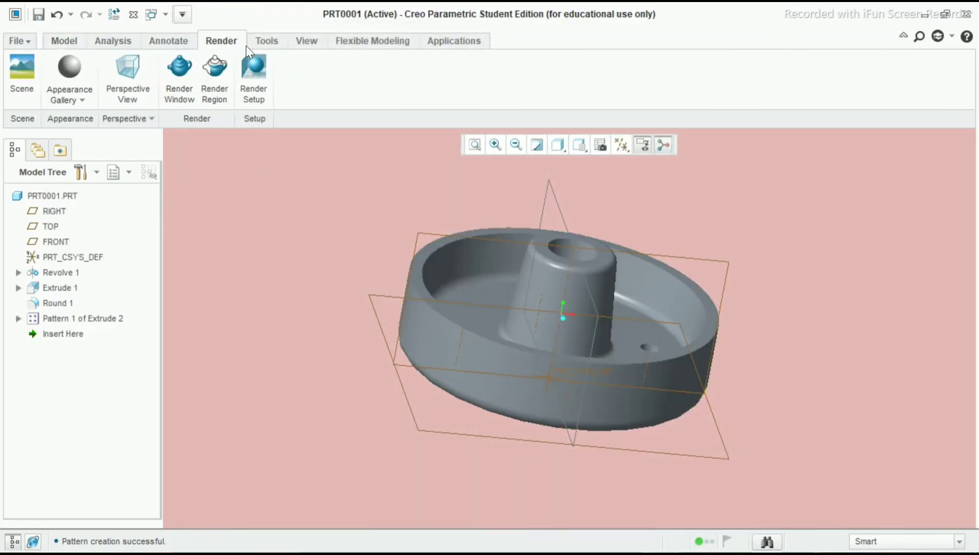
left_click(83, 95)
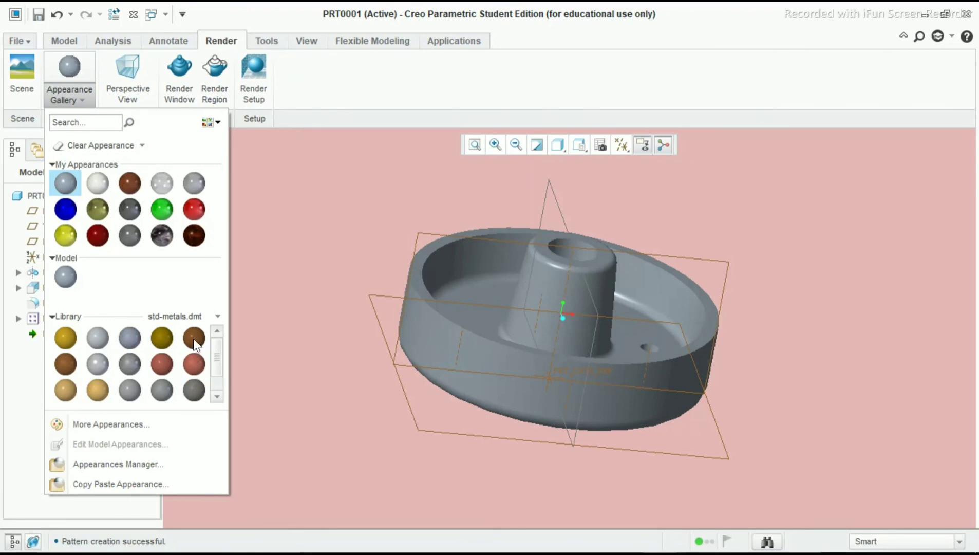
mouse_move(196, 344)
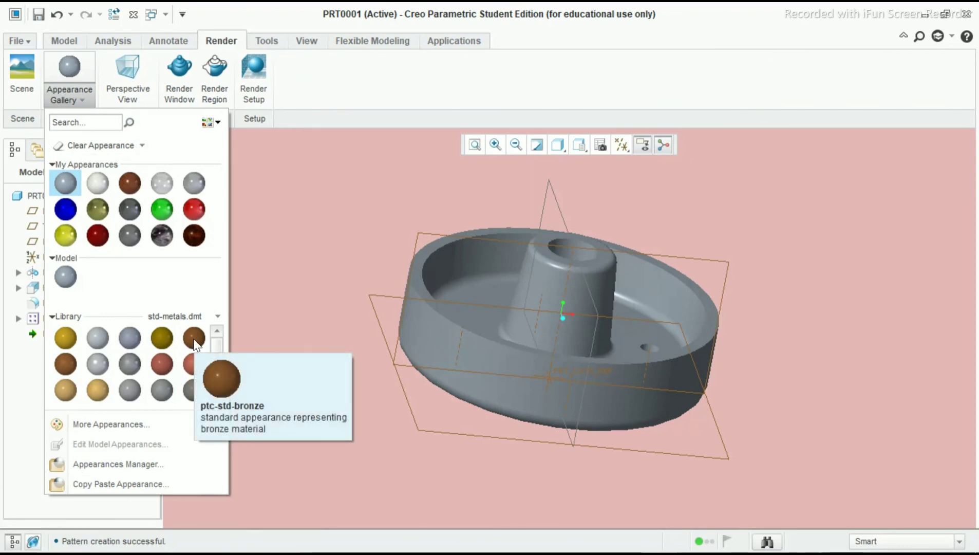
mouse_move(92, 391)
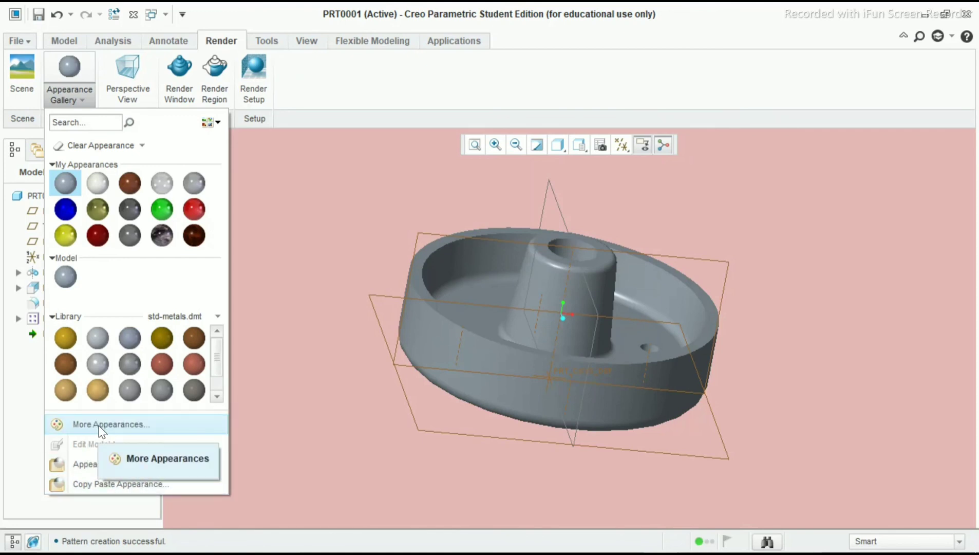
left_click(102, 428)
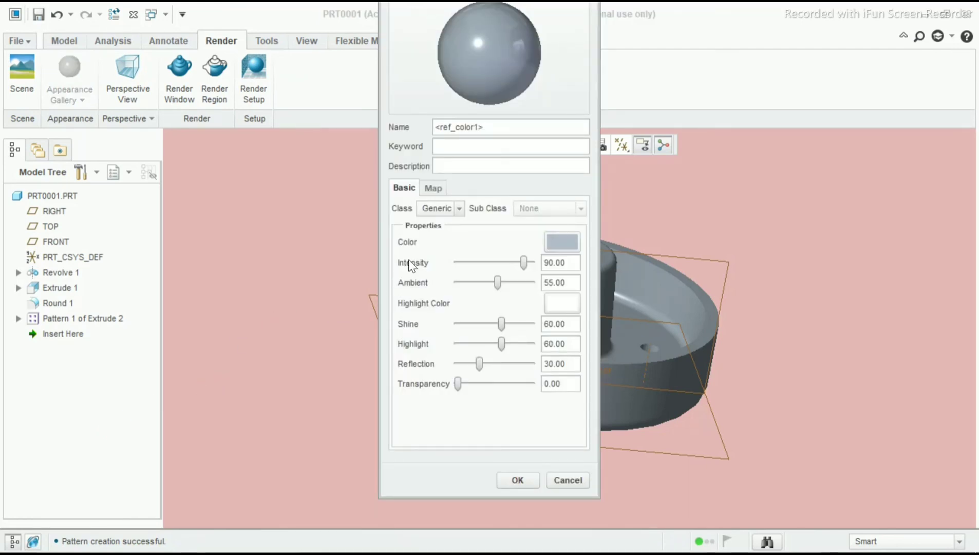
left_click(458, 208)
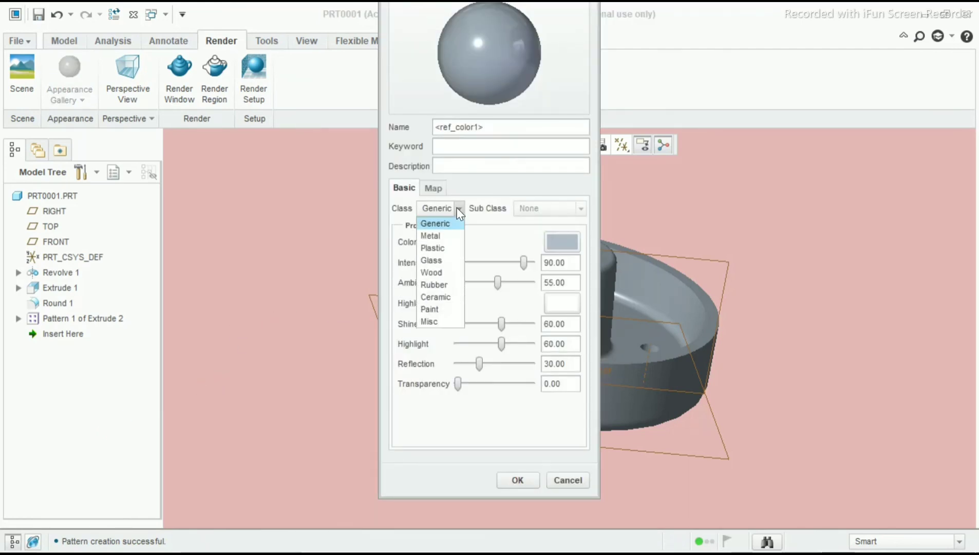
left_click(440, 274)
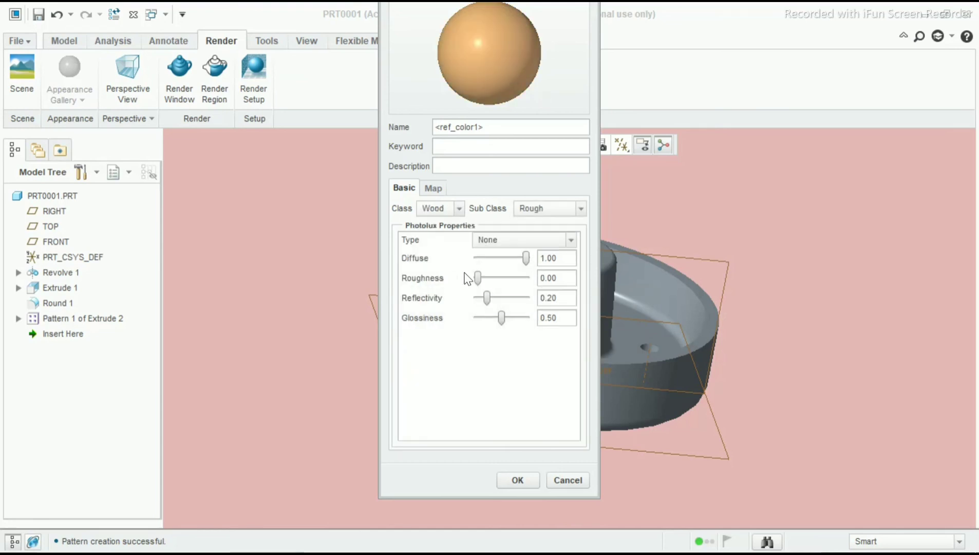
Set the wood appearance's sub class to Varnished and its wood type to Birch, after trying Beech.
left_click(582, 209)
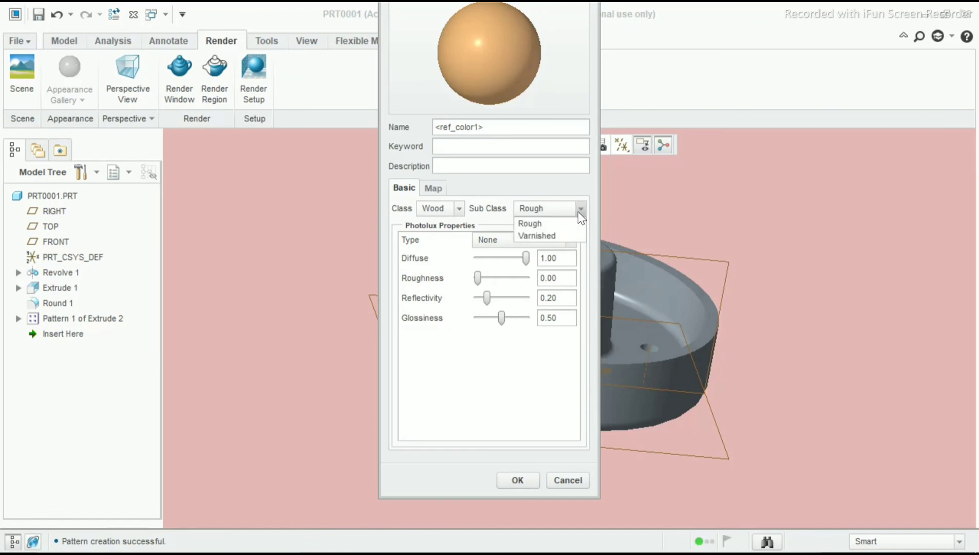
left_click(561, 235)
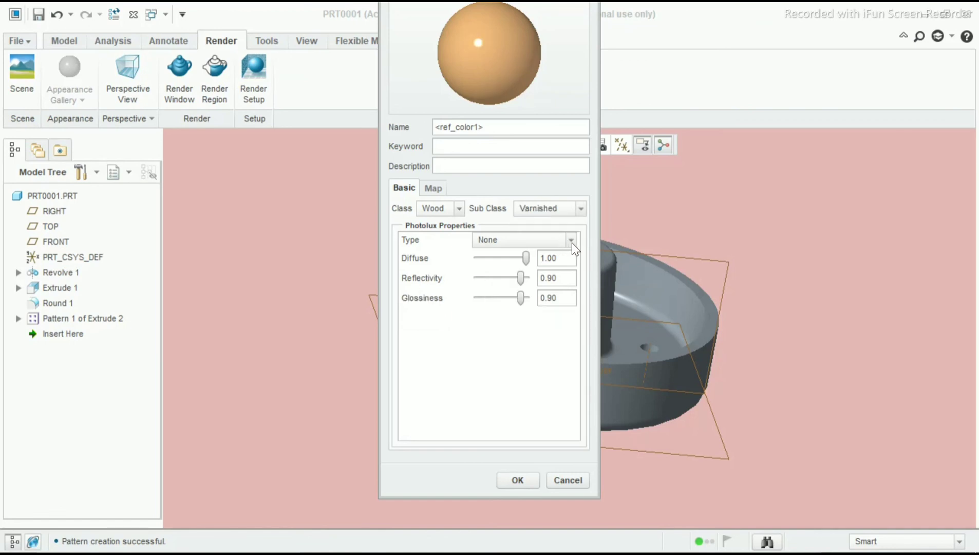
left_click(571, 241)
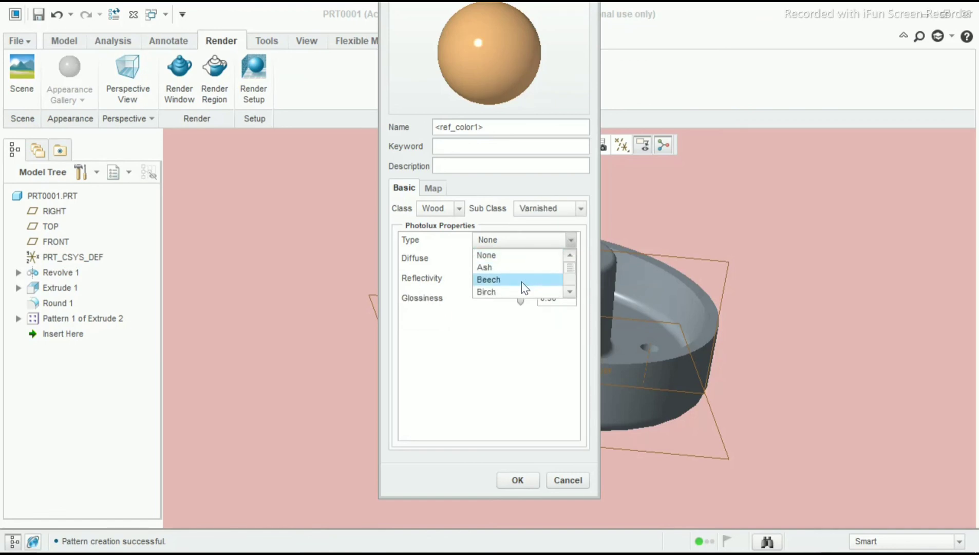
left_click(521, 279)
left_click(573, 241)
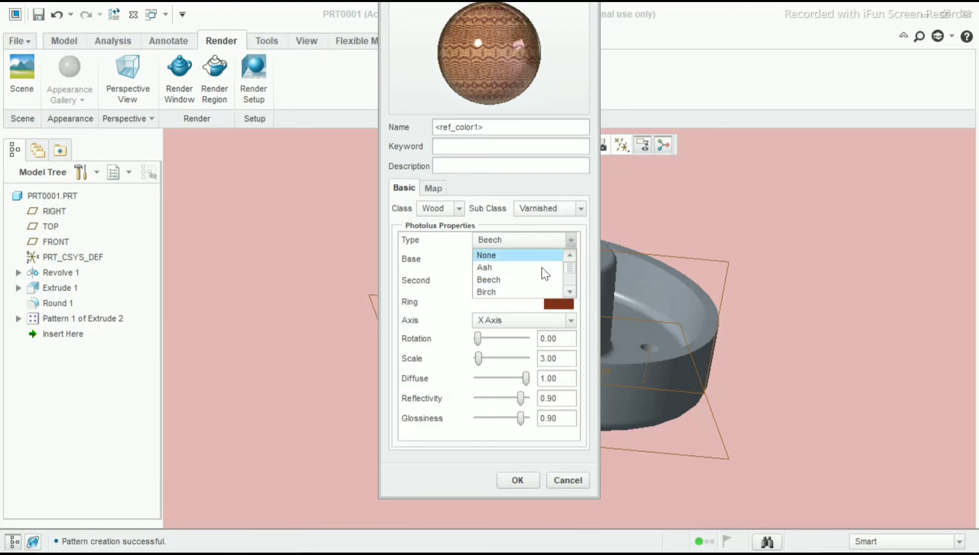
left_click(511, 290)
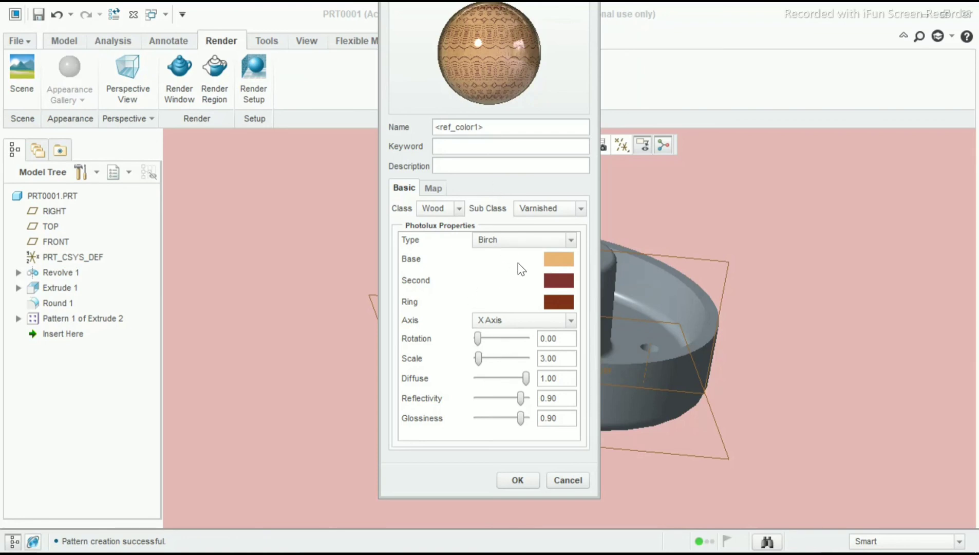
Accept the varnished birch appearance and apply it to the whole part PRT0001.PRT.
left_click(517, 479)
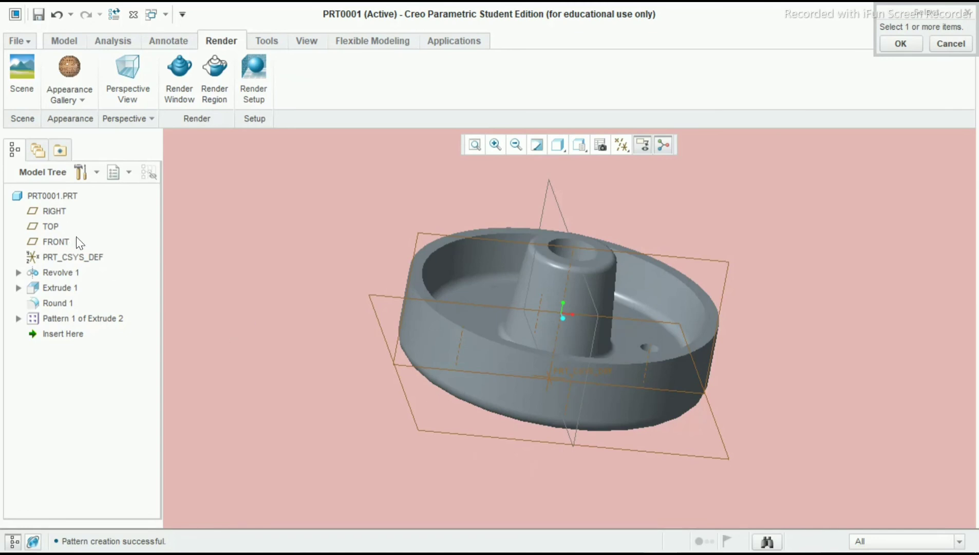
left_click(50, 197)
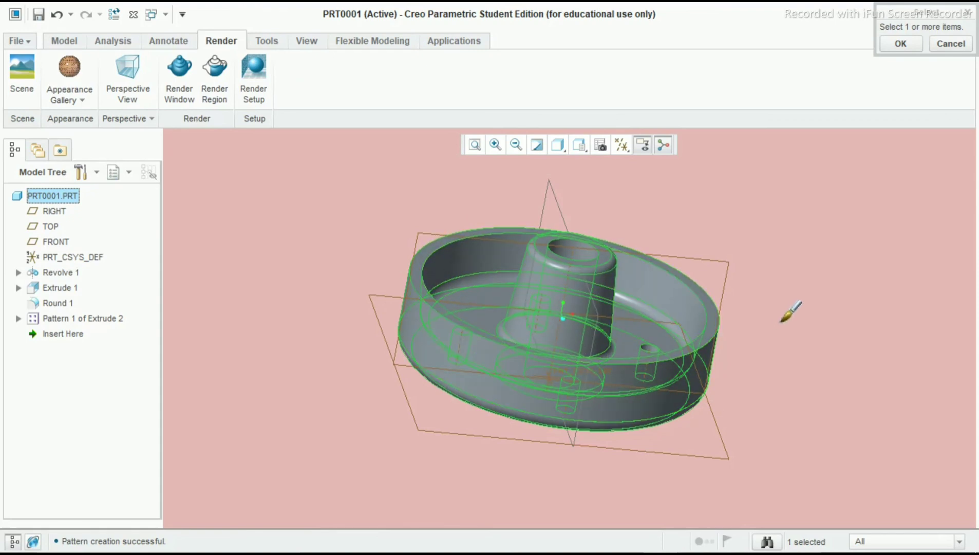
left_click(900, 44)
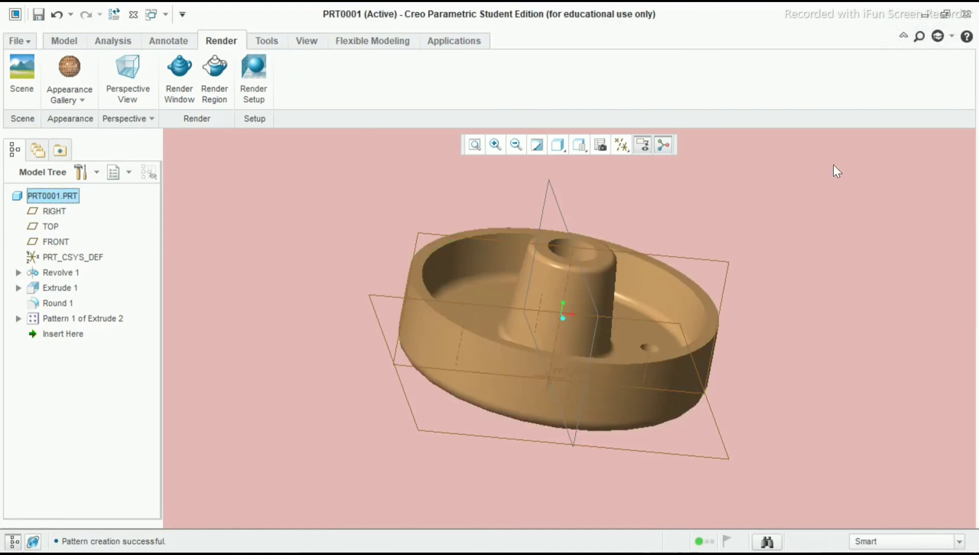
Turn off the display of all datum axes, points, coordinate systems and planes, and render the wooden drum.
middle_click_drag(786, 302, 622, 154)
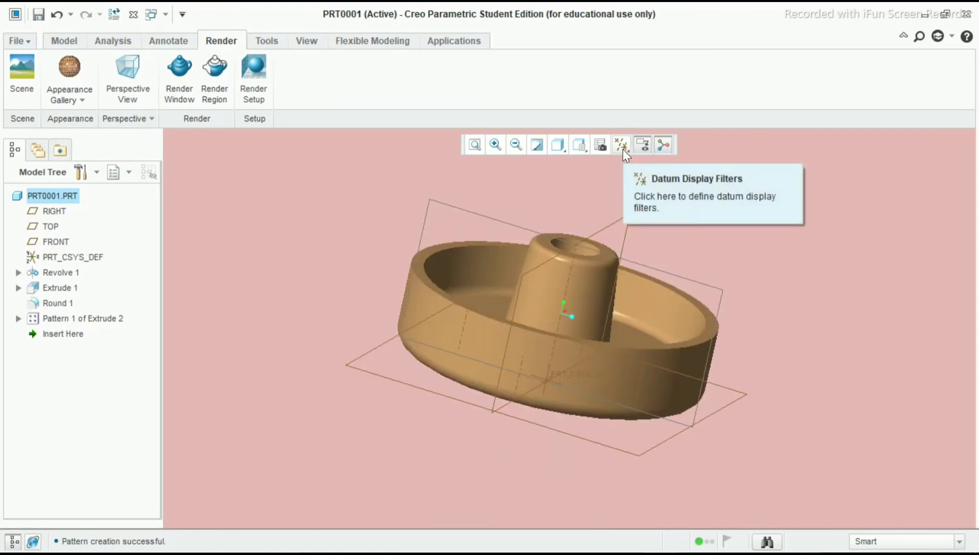
left_click(622, 149)
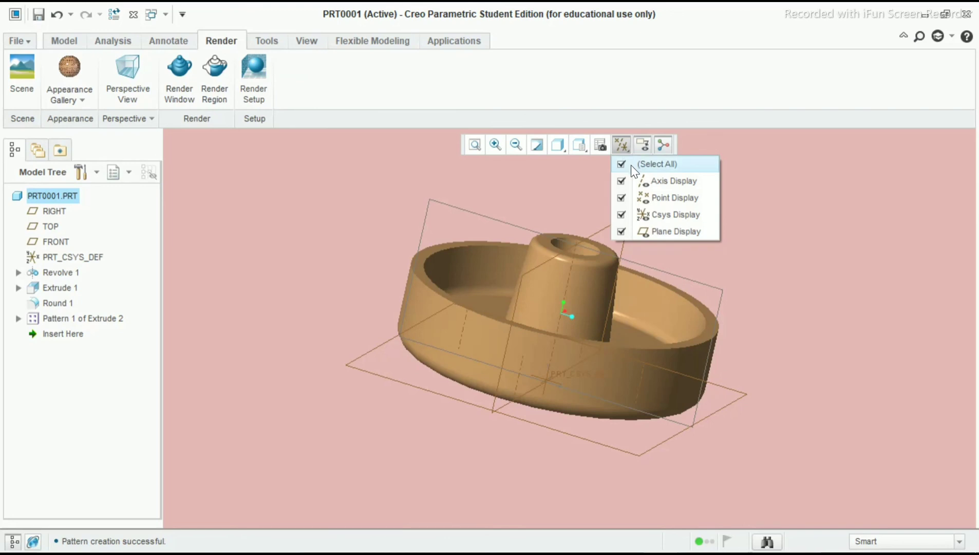
left_click(631, 164)
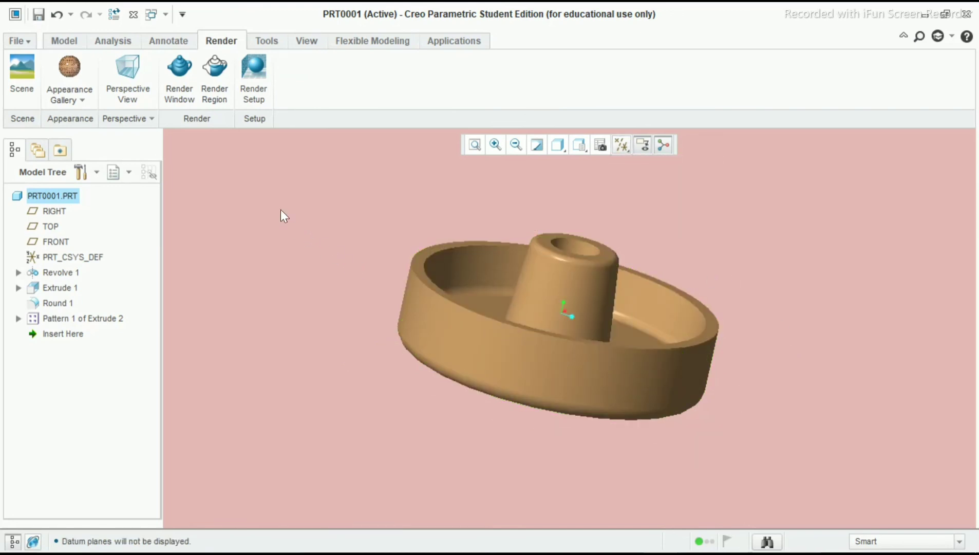
left_click(177, 77)
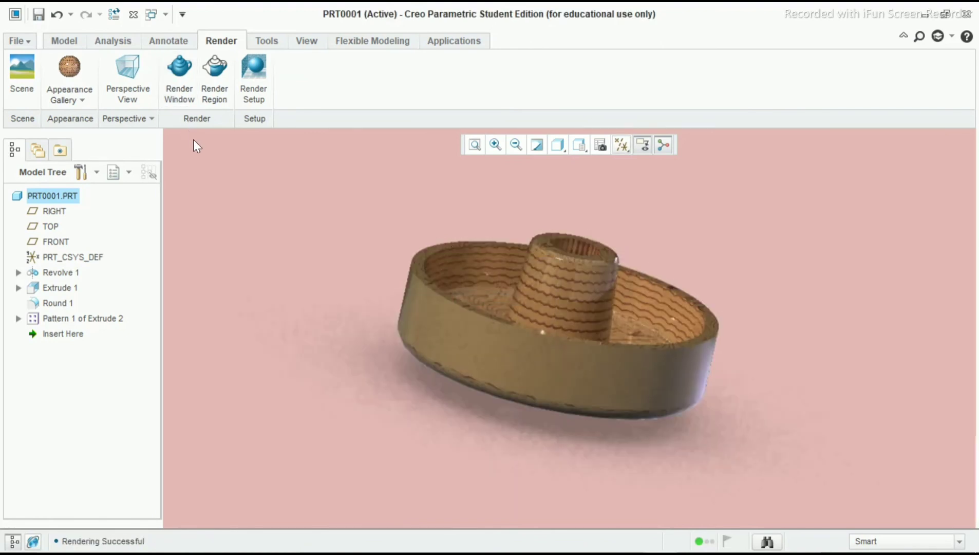
left_click(725, 231)
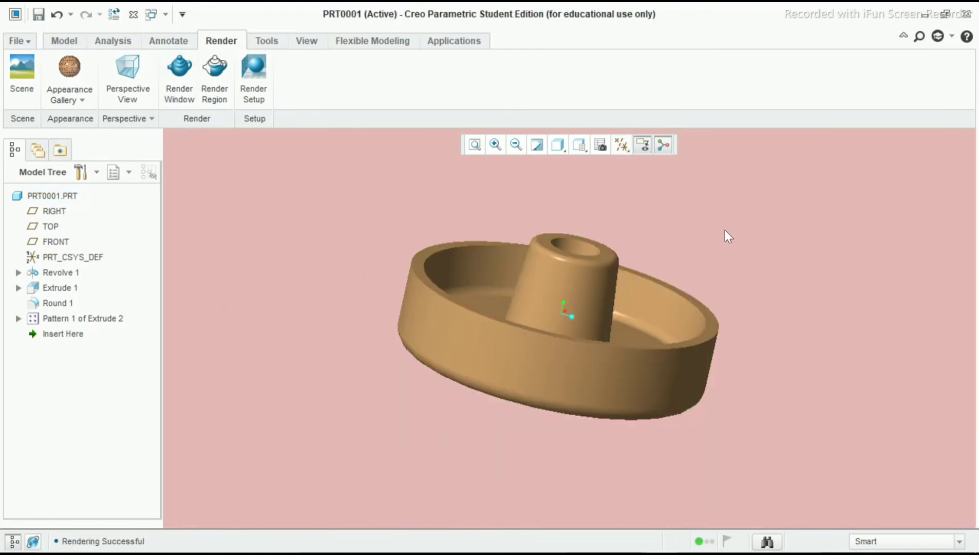
left_click(56, 42)
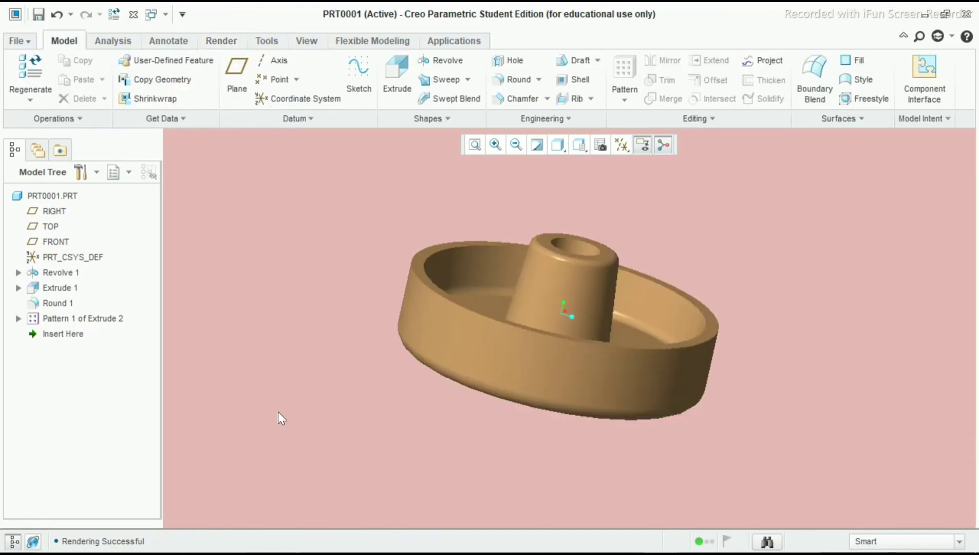
middle_click_drag(390, 389, 674, 319)
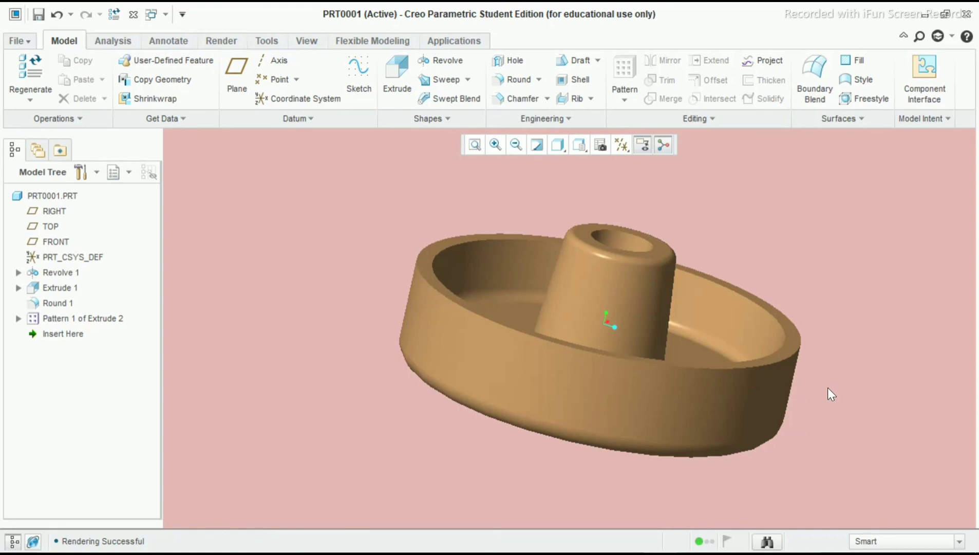
mouse_move(827, 389)
middle_mouse_down()
mouse_move(815, 393)
mouse_move(828, 389)
mouse_move(830, 350)
mouse_move(822, 395)
mouse_move(815, 343)
mouse_move(817, 396)
middle_mouse_up()
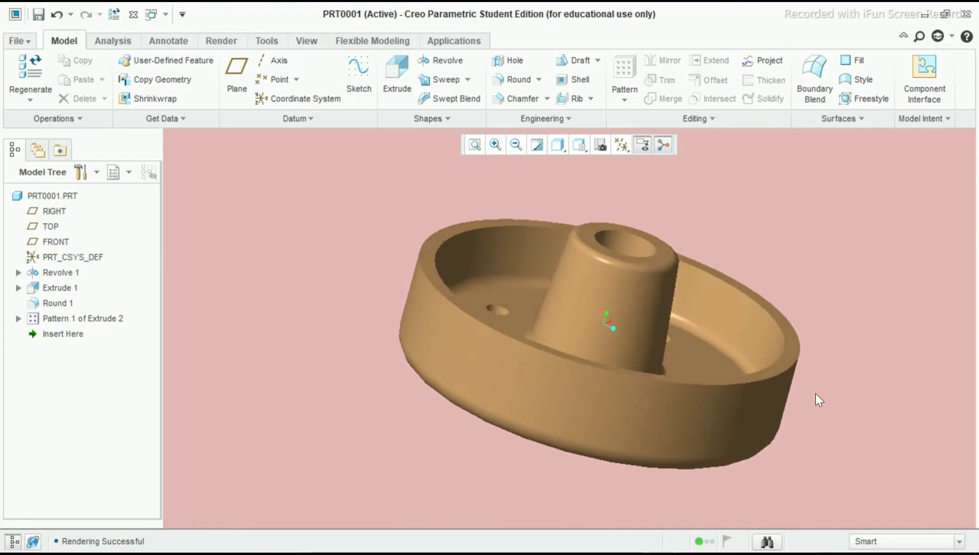